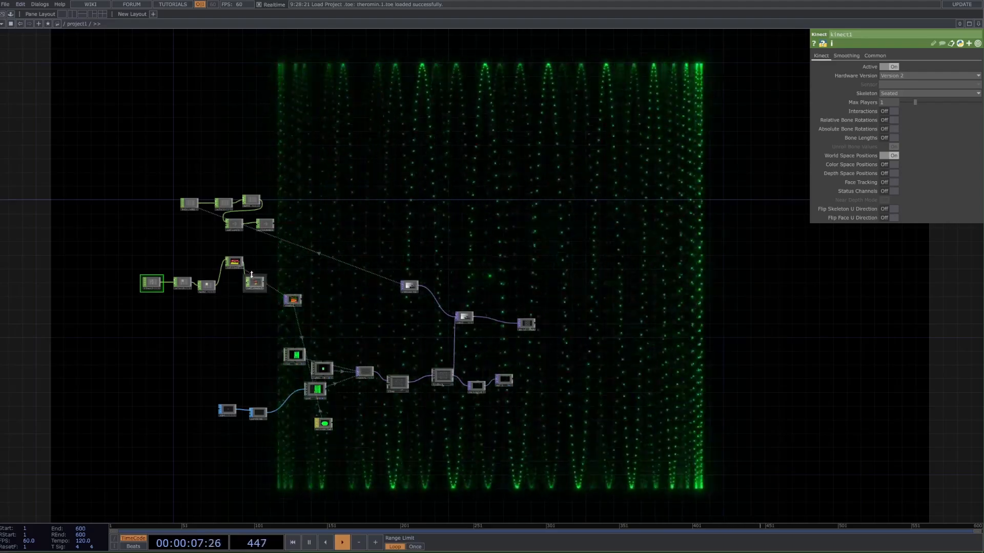
# - Examine the finished network, from the Kinect and body tracking chains through the particle render to the composite output
pyautogui.scroll(4, 251, 274)
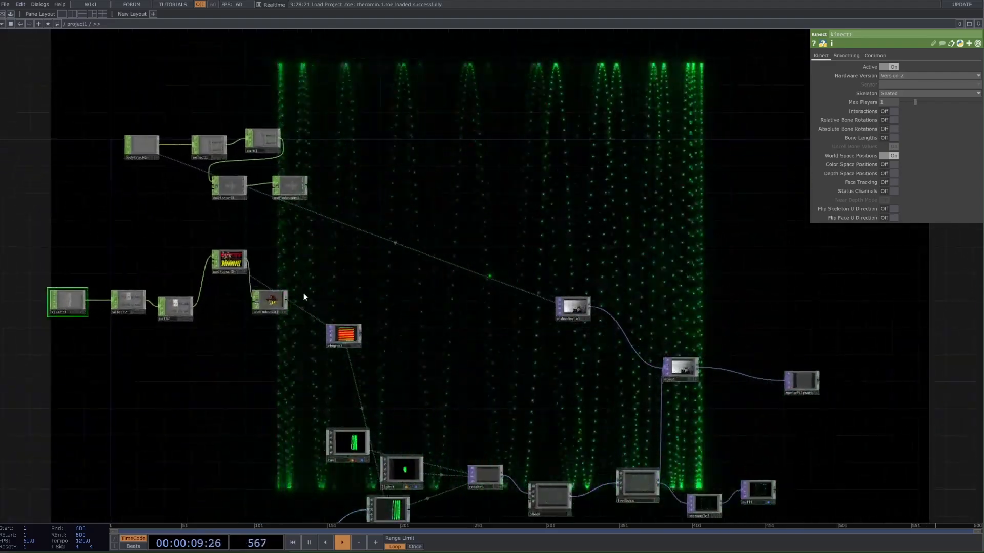
pyautogui.click(259, 304)
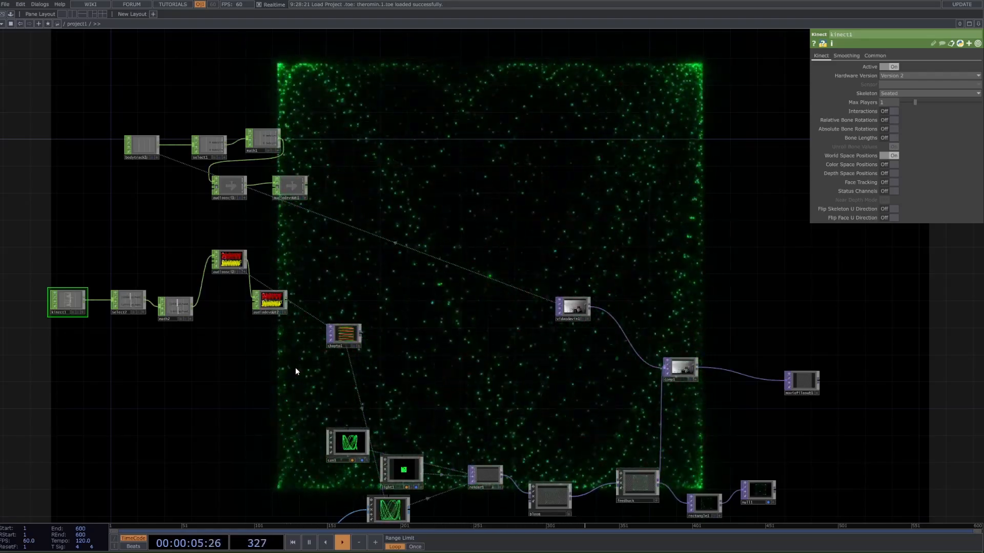
pyautogui.scroll(5, 527, 316)
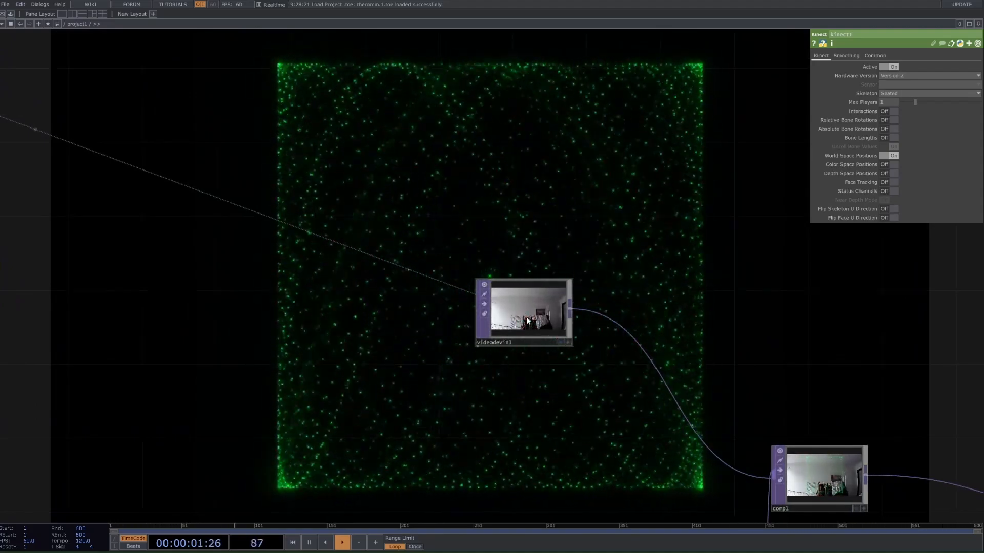
pyautogui.scroll(-4, 456, 338)
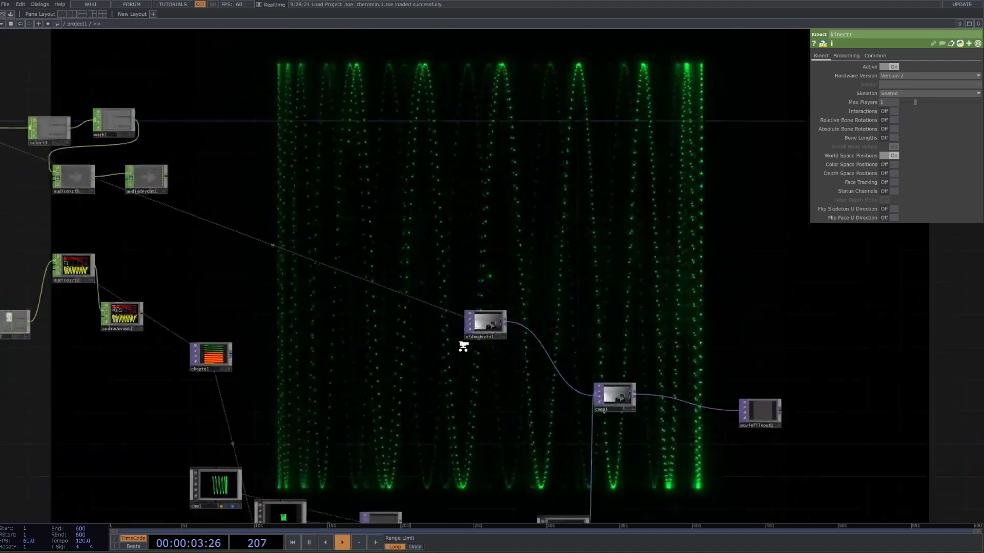
pyautogui.scroll(-3, 463, 347)
pyautogui.scroll(5, 276, 316)
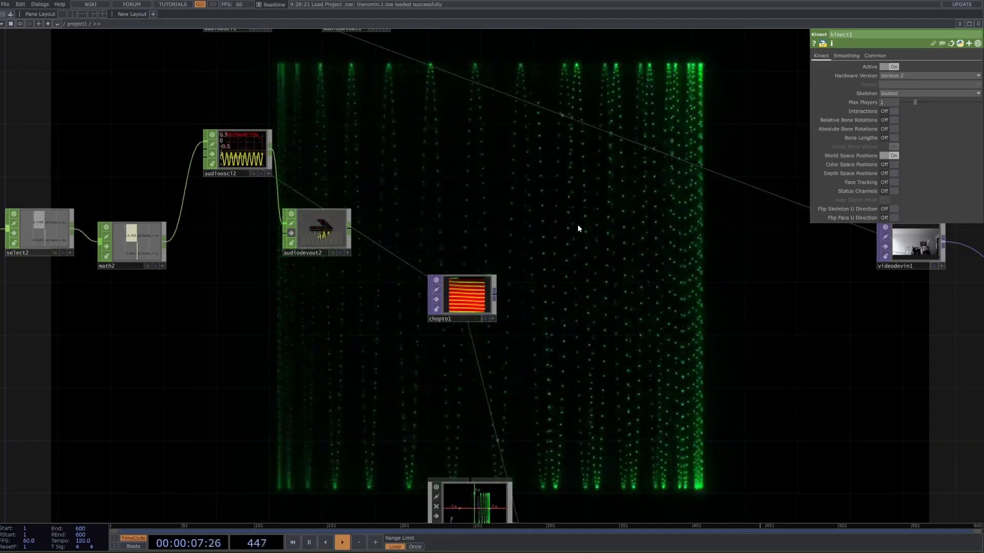
pyautogui.scroll(-4, 592, 237)
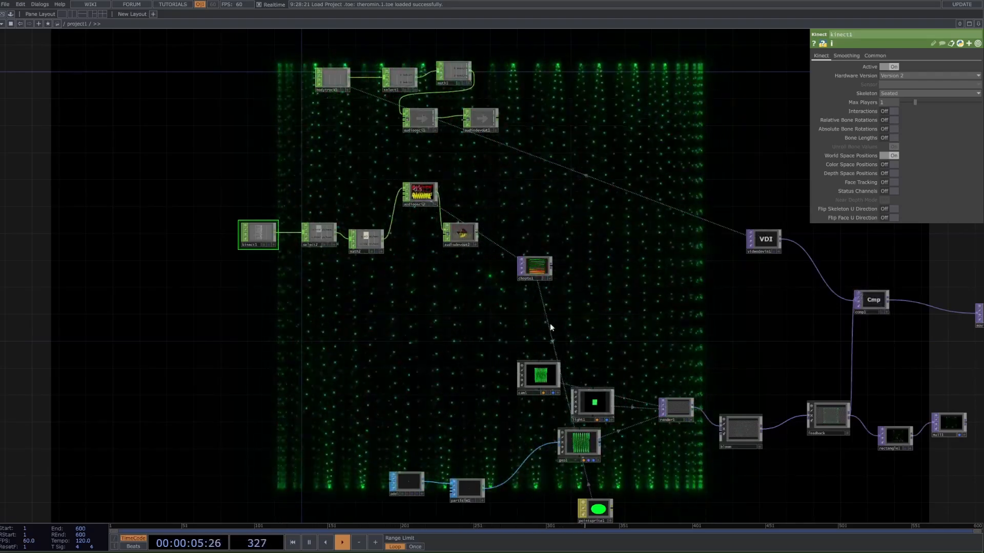
pyautogui.moveTo(651, 321); pyautogui.dragTo(316, 300)
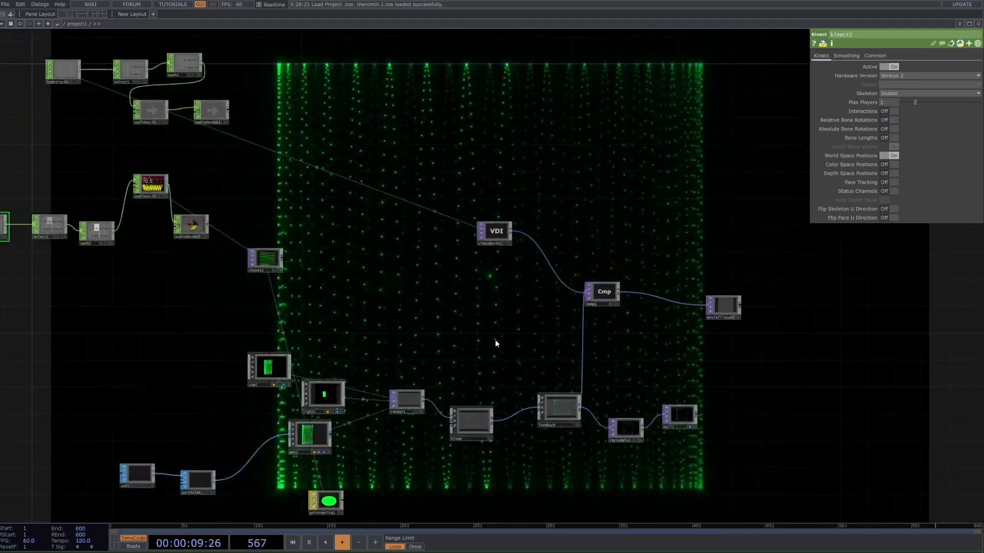
pyautogui.moveTo(461, 347); pyautogui.dragTo(476, 302)
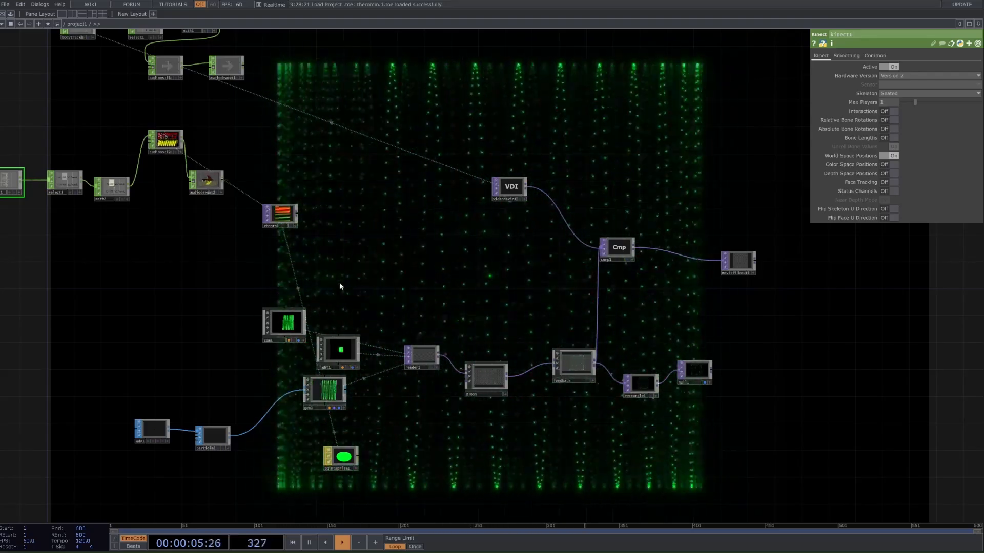
pyautogui.scroll(-3, 276, 256)
pyautogui.scroll(3, 167, 136)
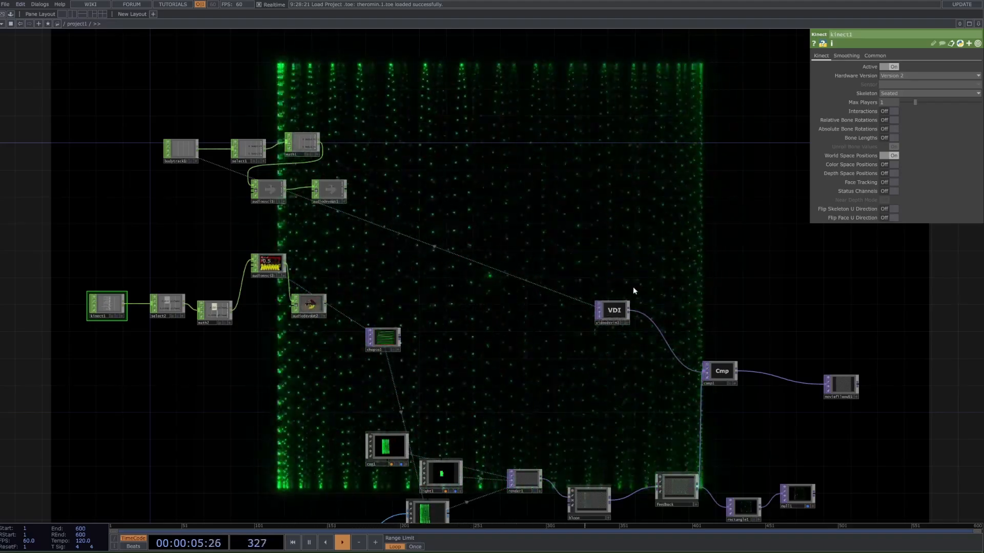
# - Move the Video Device In node just below the Body Track node and inspect the Kinect chain
pyautogui.moveTo(628, 320); pyautogui.dragTo(152, 201)
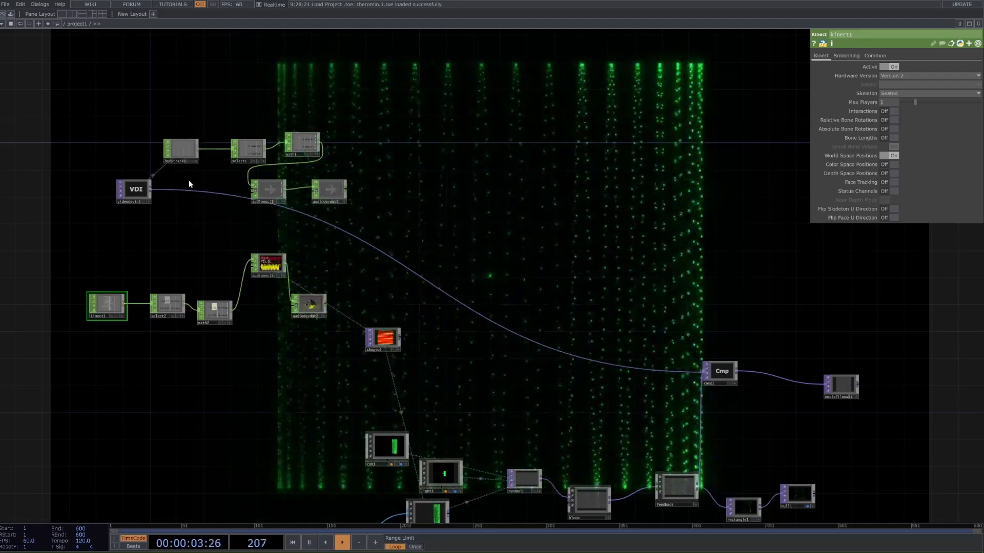
pyautogui.scroll(3, 110, 307)
pyautogui.scroll(5, 110, 307)
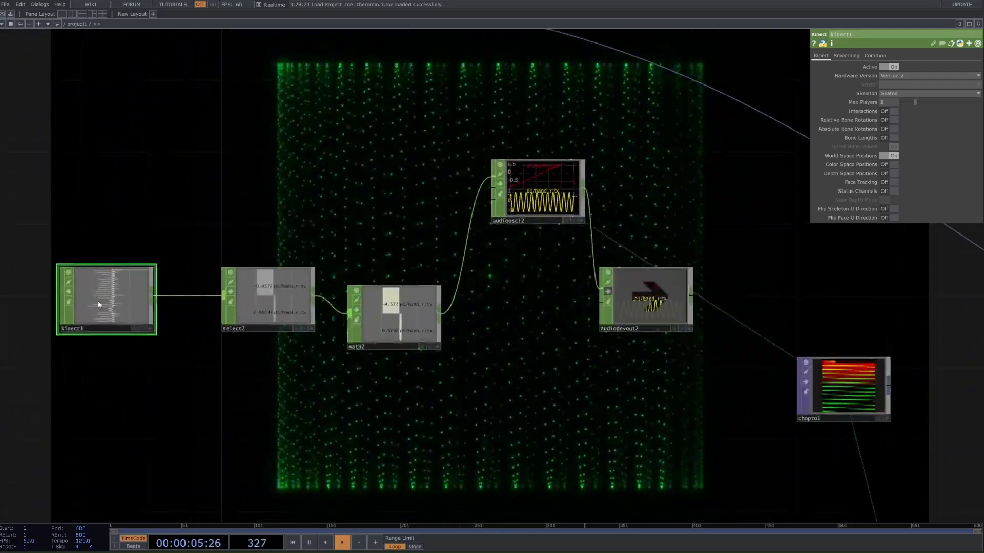
pyautogui.scroll(-4, 108, 287)
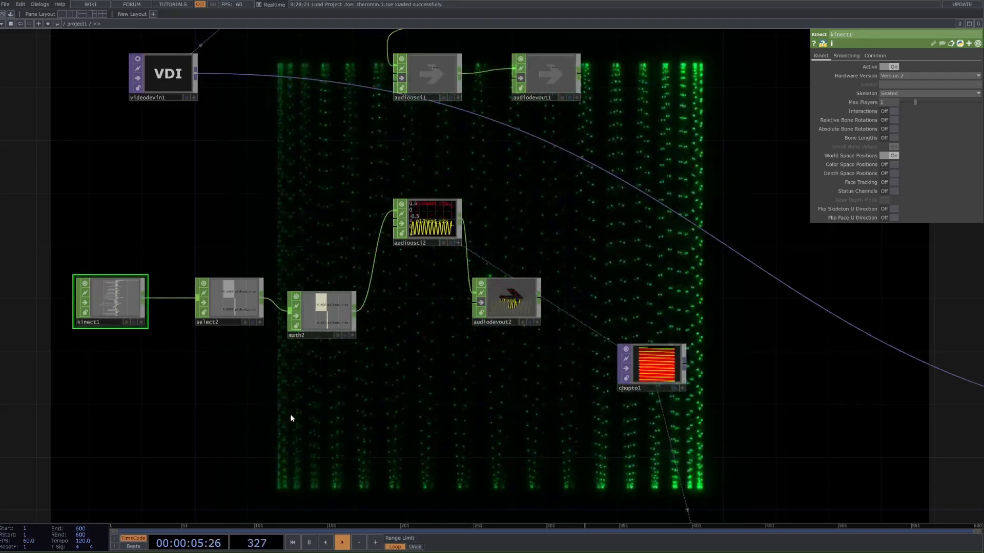
pyautogui.scroll(-3, 290, 415)
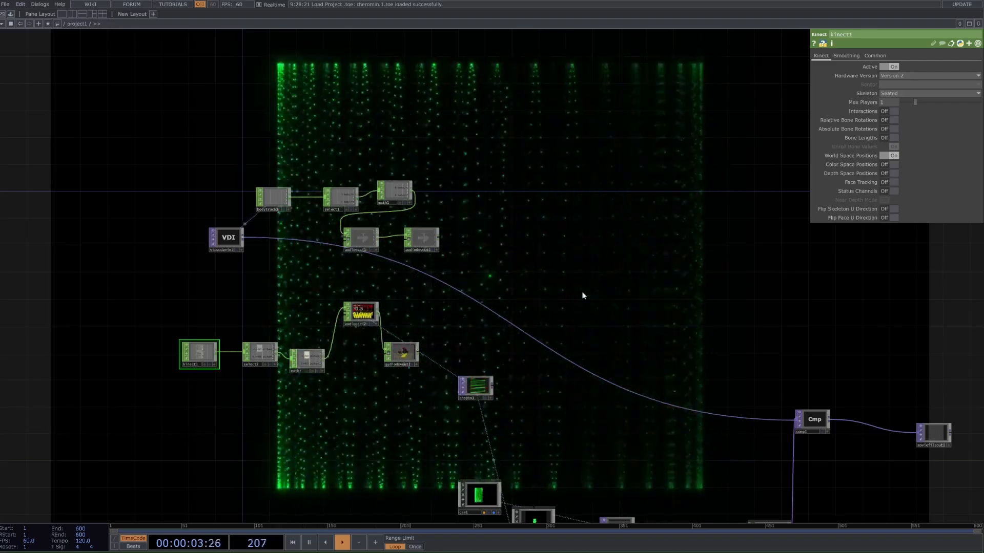
# - Move audioosci2 closer to math2 and shift audioosci1 and audiodevout1 together farther away from the body tracking chain
pyautogui.moveTo(361, 311); pyautogui.dragTo(347, 324)
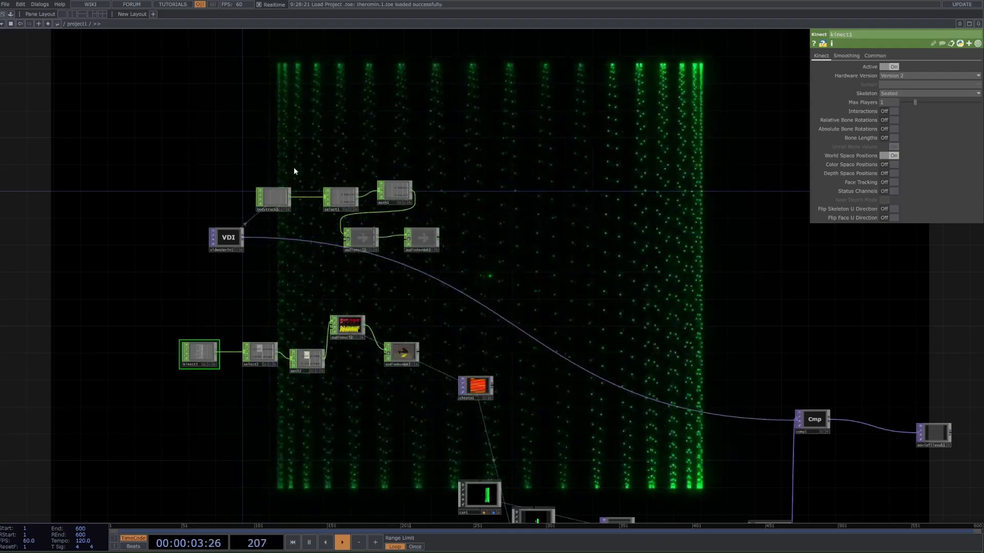
pyautogui.moveTo(463, 225); pyautogui.dragTo(337, 234, button='right')
pyautogui.moveTo(364, 234); pyautogui.dragTo(532, 220)
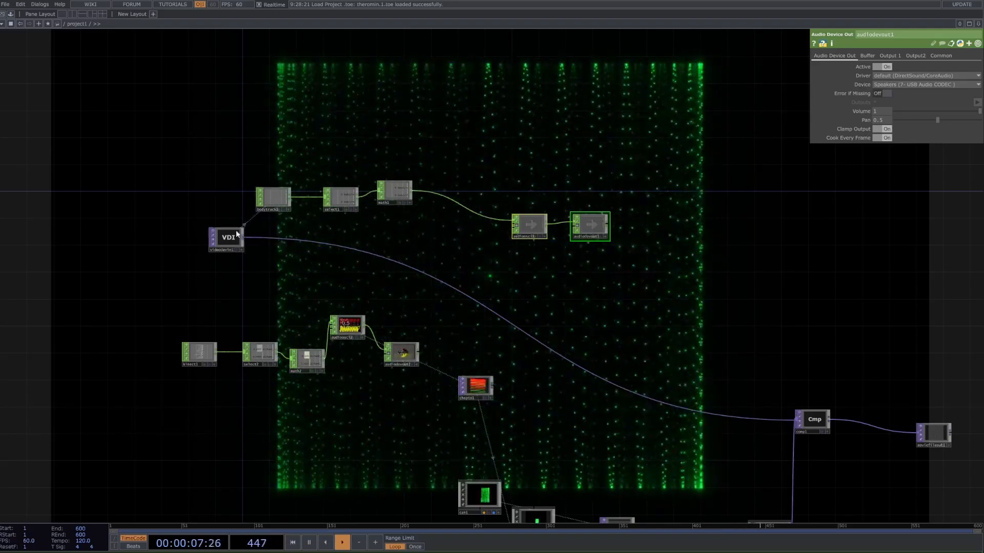
# - Look over the body tracking chain and delete all operators in the project1 network
pyautogui.scroll(5, 269, 183)
pyautogui.scroll(5, 245, 233)
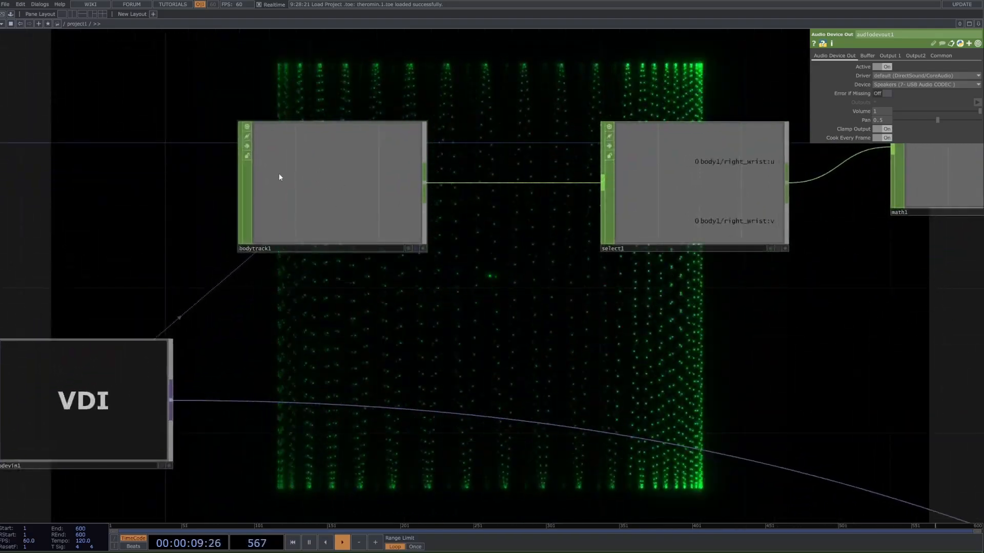
pyautogui.scroll(-5, 284, 190)
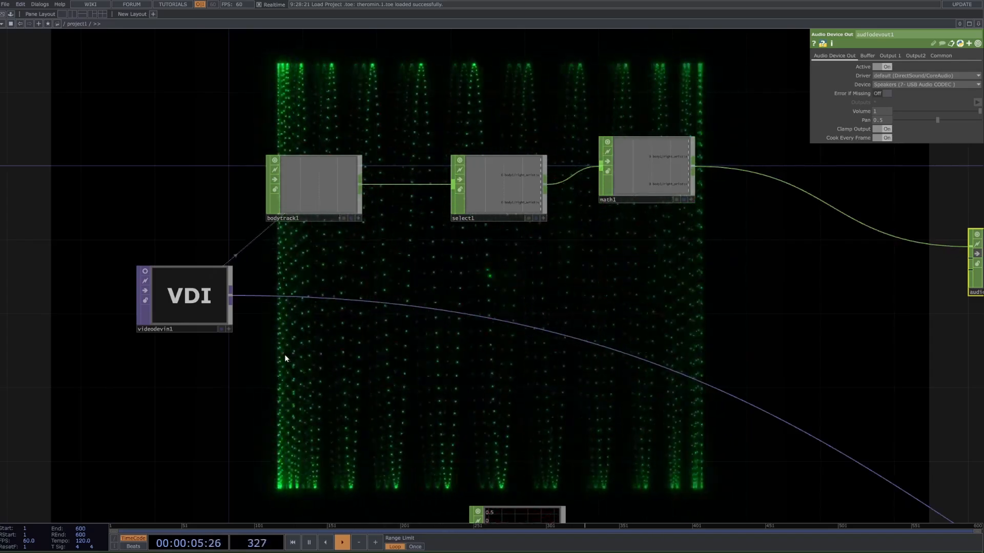
pyautogui.scroll(-8, 153, 225)
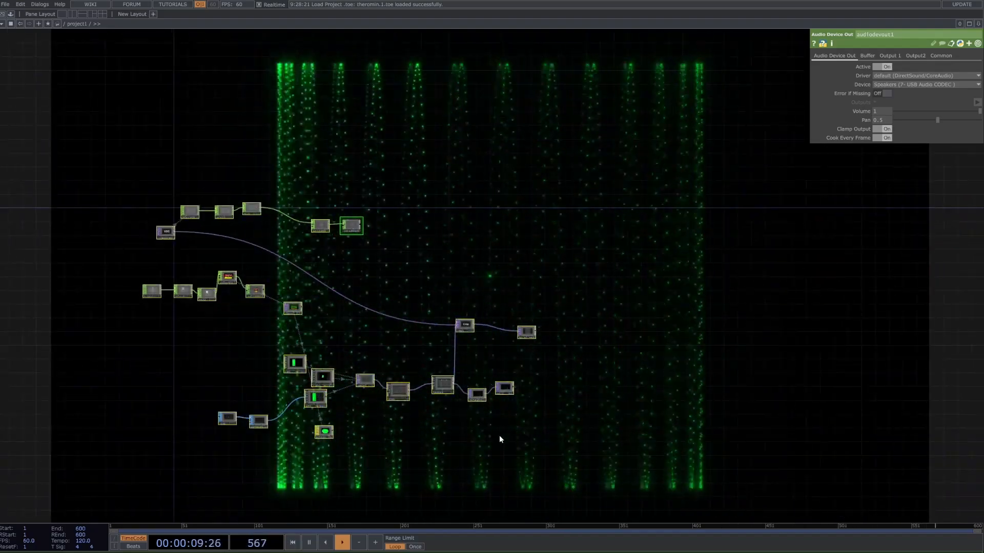
pyautogui.press('Delete')
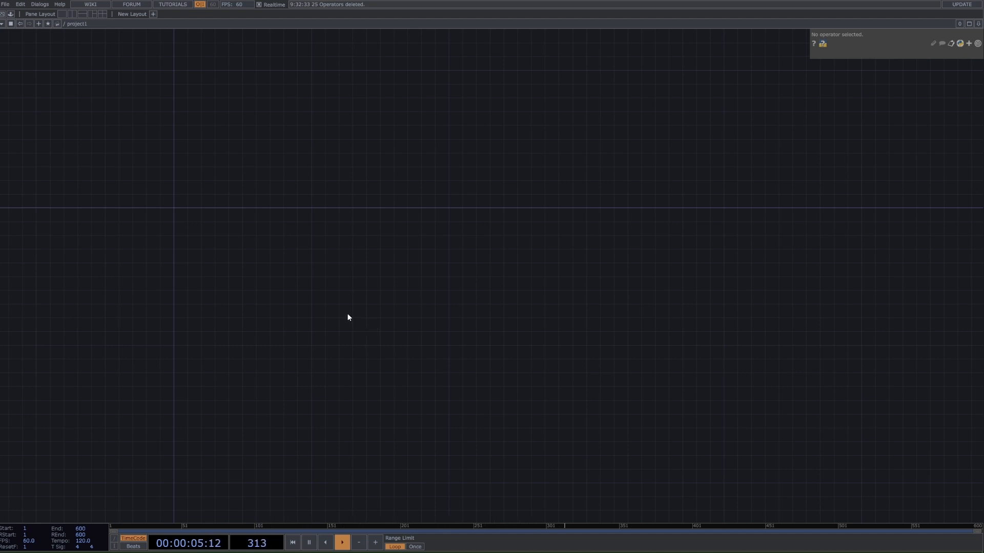
# - Add a Video Device In TOP to the empty network
pyautogui.press('Tab')
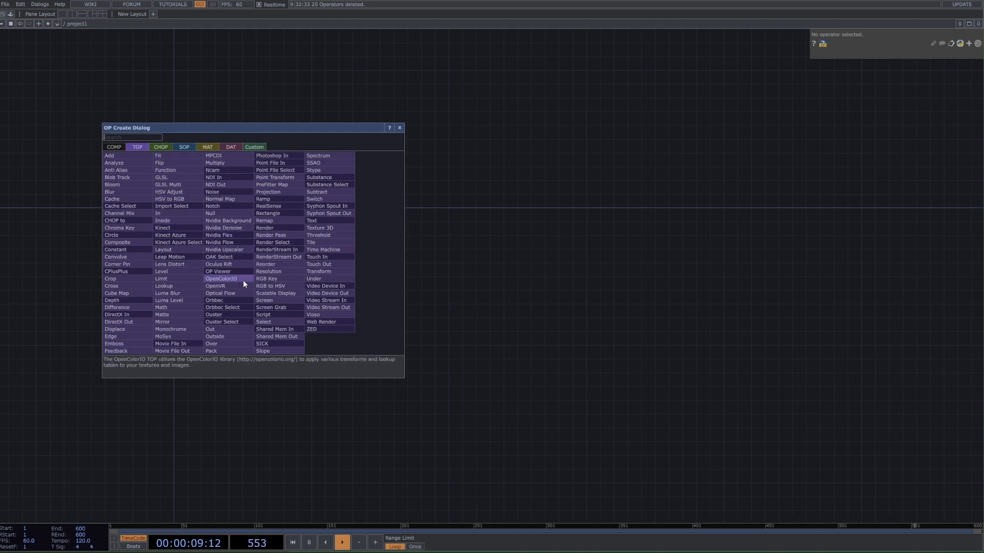
pyautogui.write('vide')
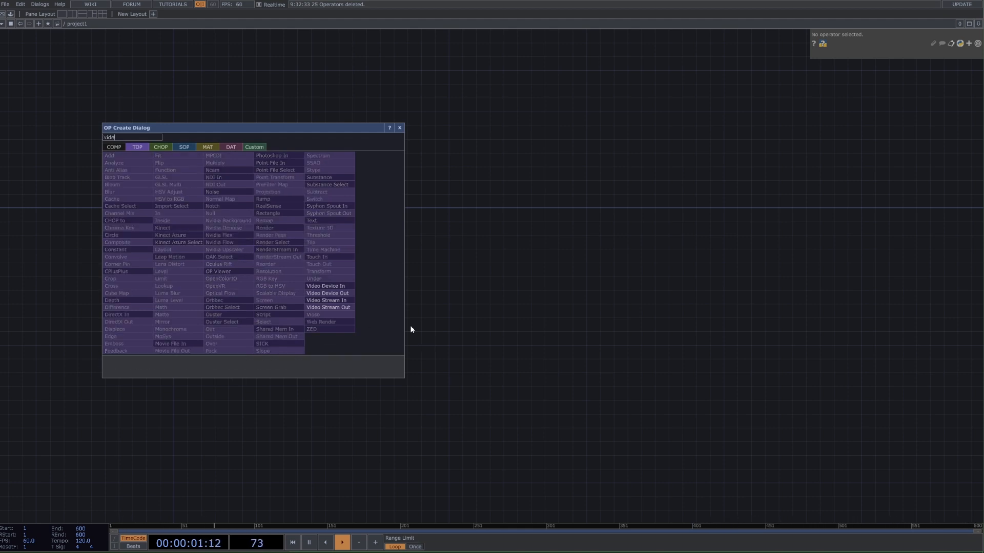
pyautogui.click(325, 286)
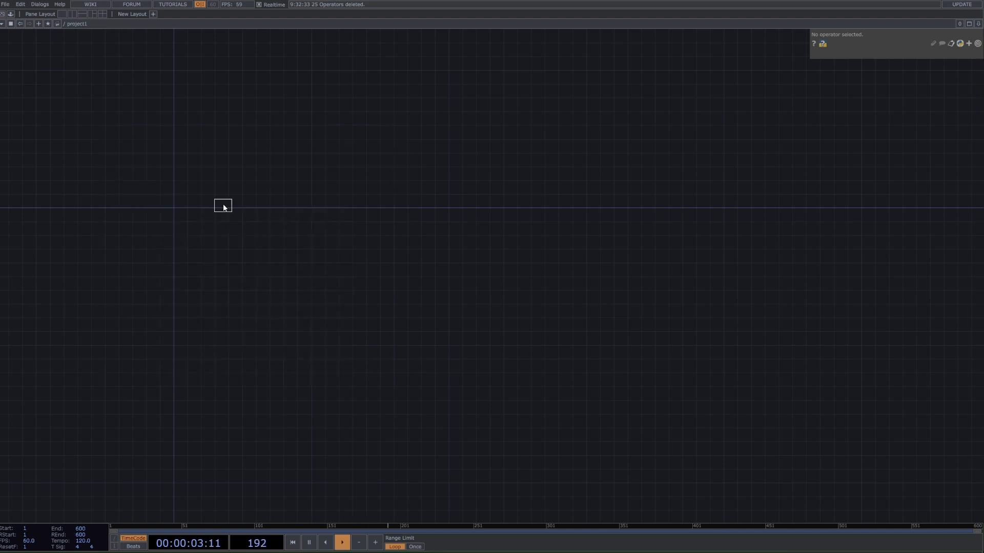
pyautogui.click(223, 205)
pyautogui.scroll(2, 233, 226)
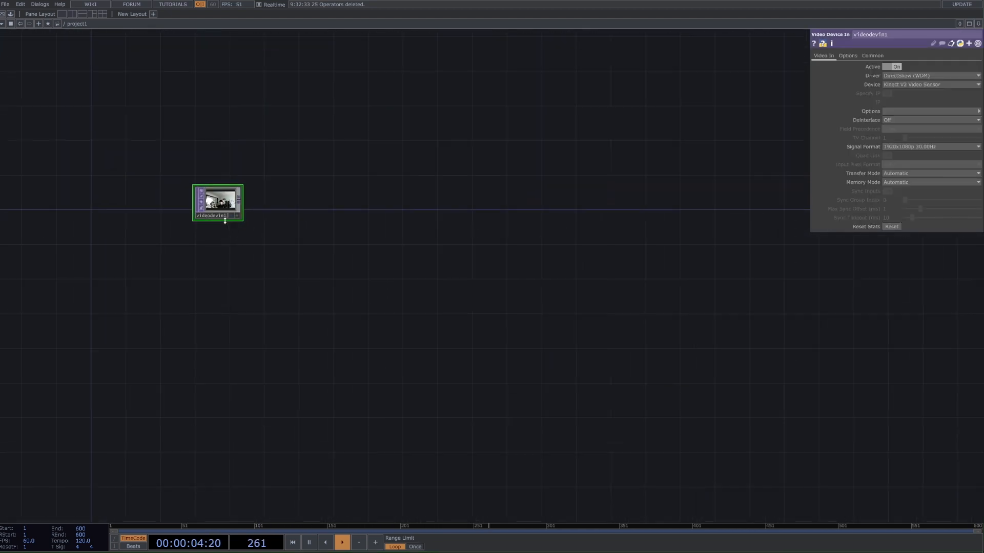
# - Set the device of the Video Device In node to Streaming Camera and check its preview
pyautogui.scroll(-3, 701, 160)
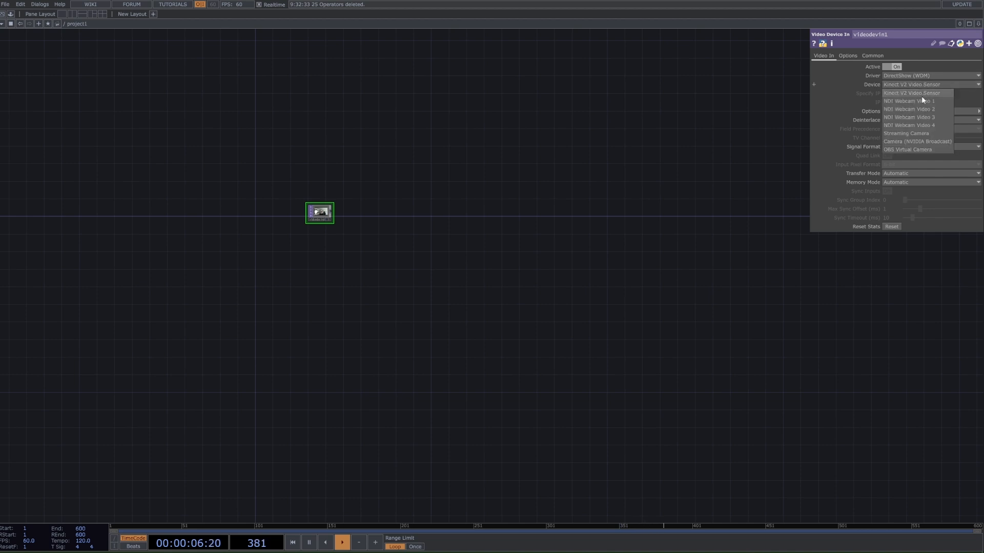
pyautogui.click(920, 134)
pyautogui.scroll(4, 339, 203)
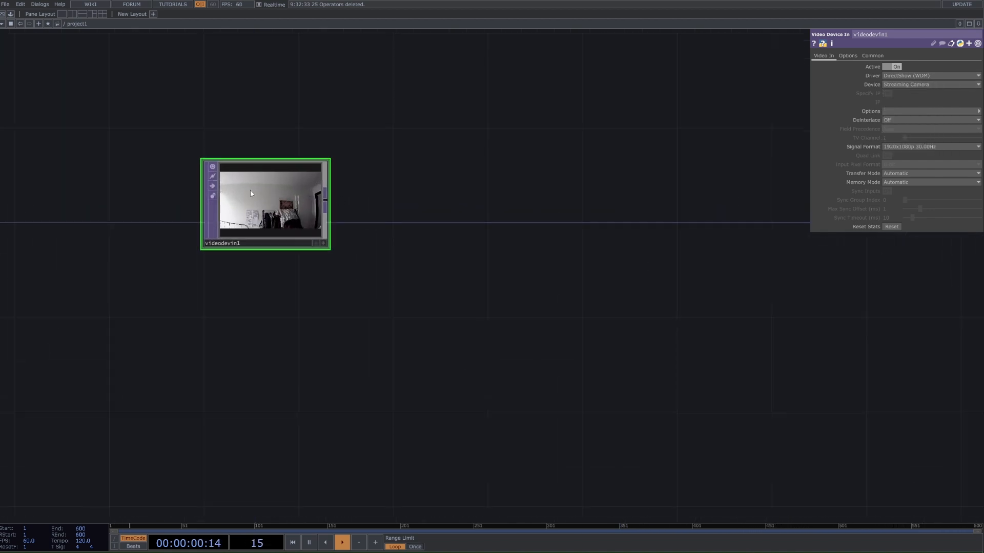
pyautogui.scroll(2, 241, 194)
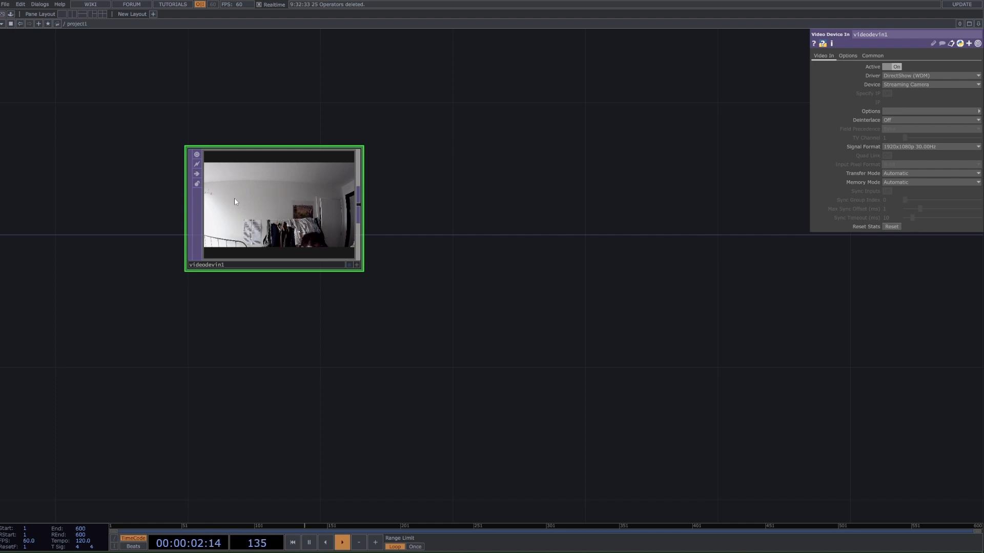
pyautogui.scroll(-6, 234, 201)
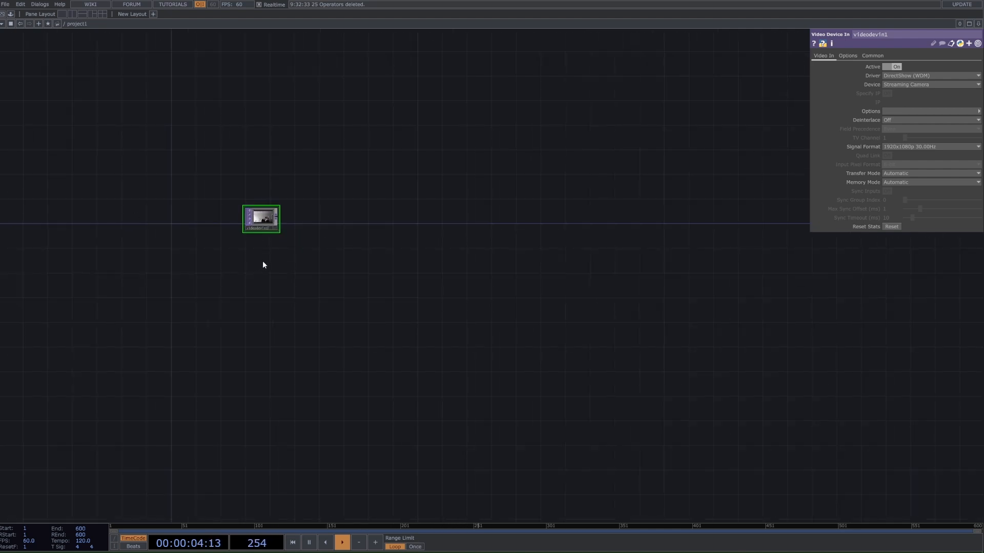
# - Add a Kinect CHOP below the Video Device In node
pyautogui.press('Tab')
pyautogui.click(172, 158)
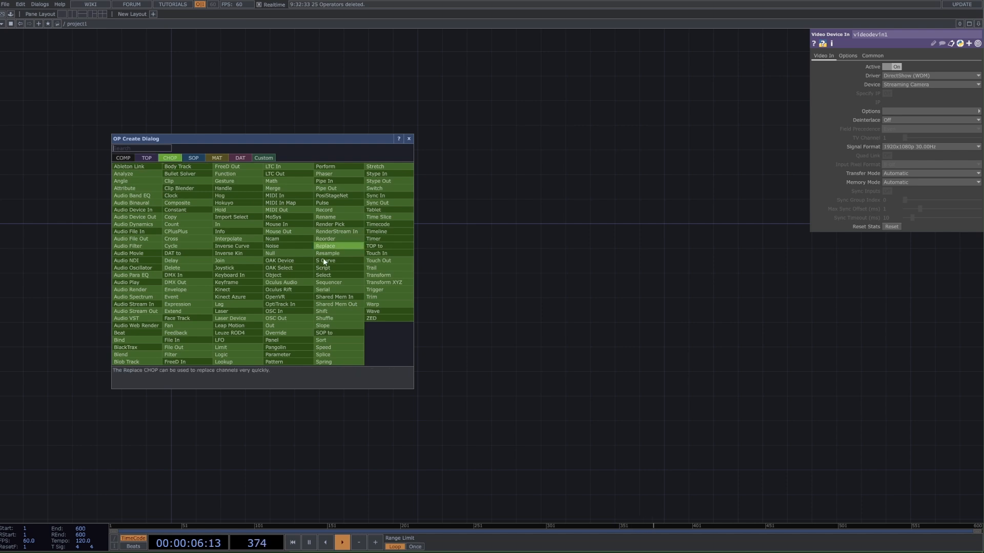
pyautogui.write('ki')
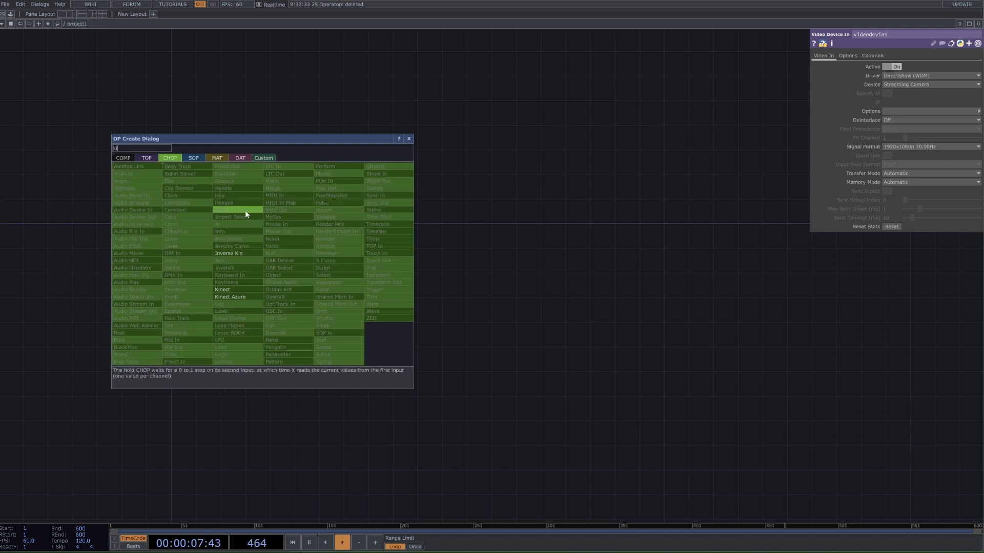
pyautogui.click(233, 290)
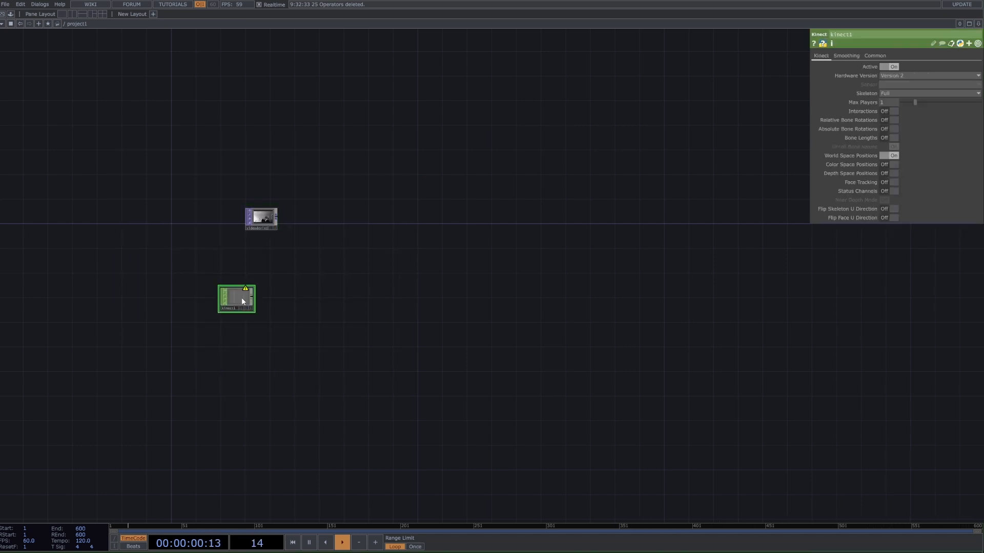
pyautogui.click(239, 300)
# - Add a Body Track CHOP above the Video Device In node and assign videodevin1 as its TOP
pyautogui.moveTo(254, 204); pyautogui.dragTo(288, 300)
pyautogui.scroll(5, 264, 277)
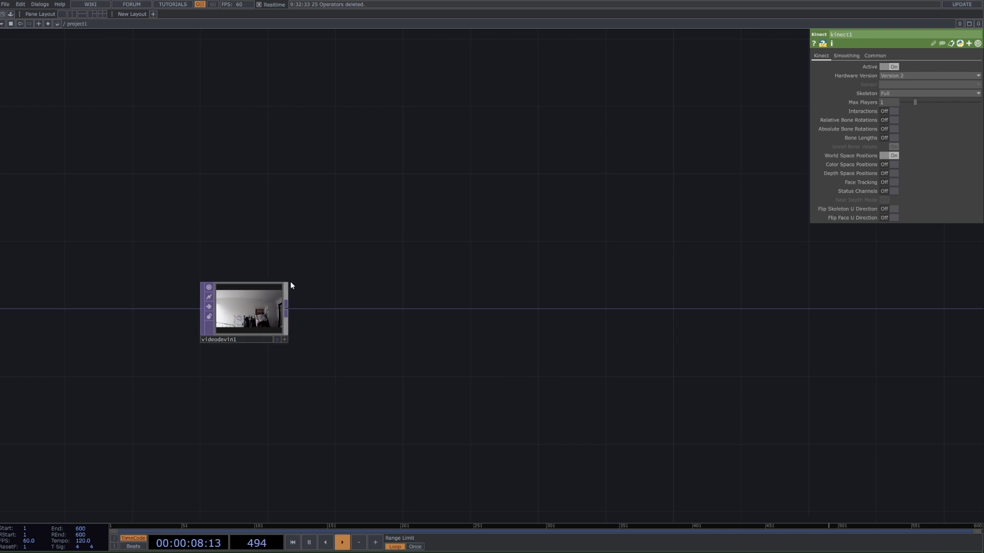
pyautogui.press('Tab')
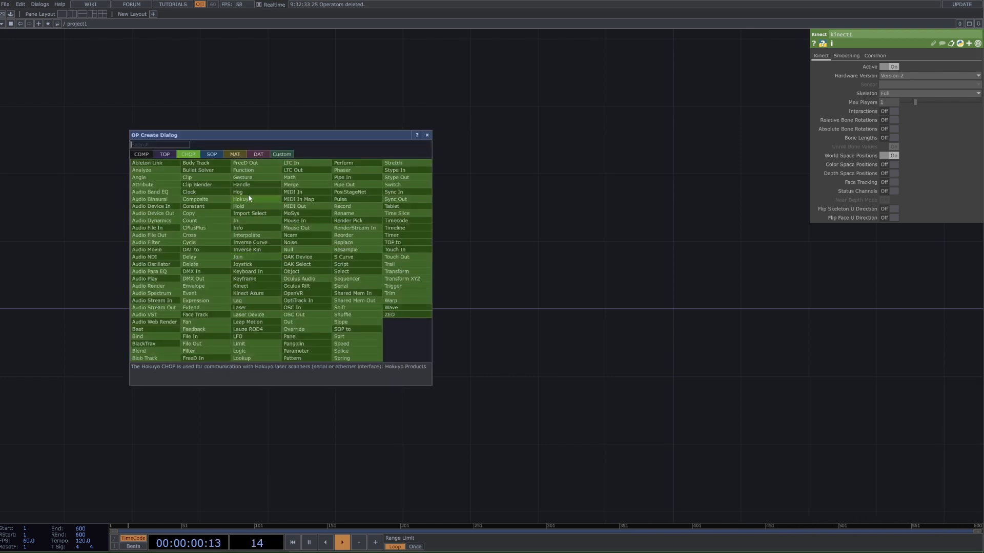
pyautogui.click(196, 161)
pyautogui.click(394, 205)
pyautogui.moveTo(246, 319); pyautogui.dragTo(382, 207)
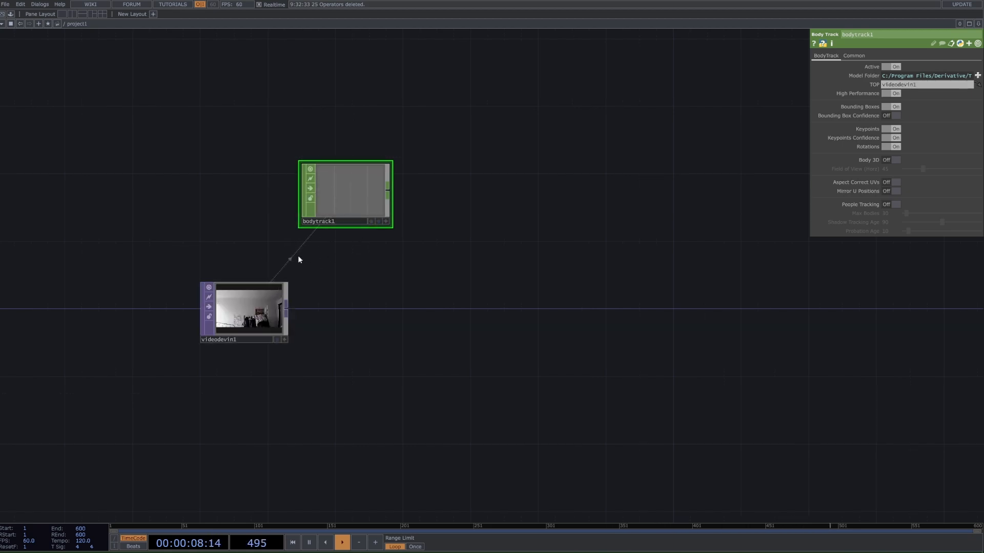
# - Examine the body keypoint channels listed in the Body Track node
pyautogui.scroll(8, 345, 202)
pyautogui.scroll(6, 346, 205)
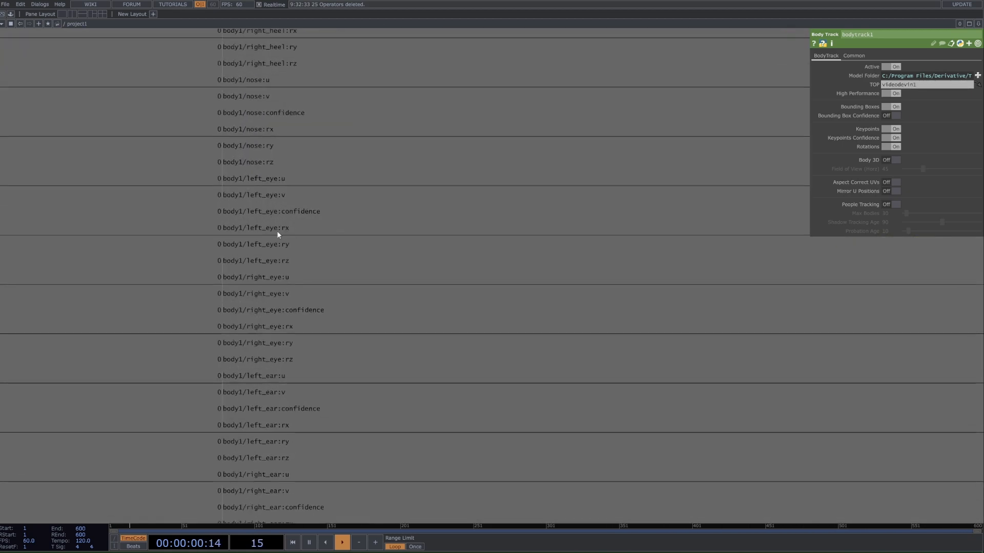
pyautogui.scroll(-5, 262, 84)
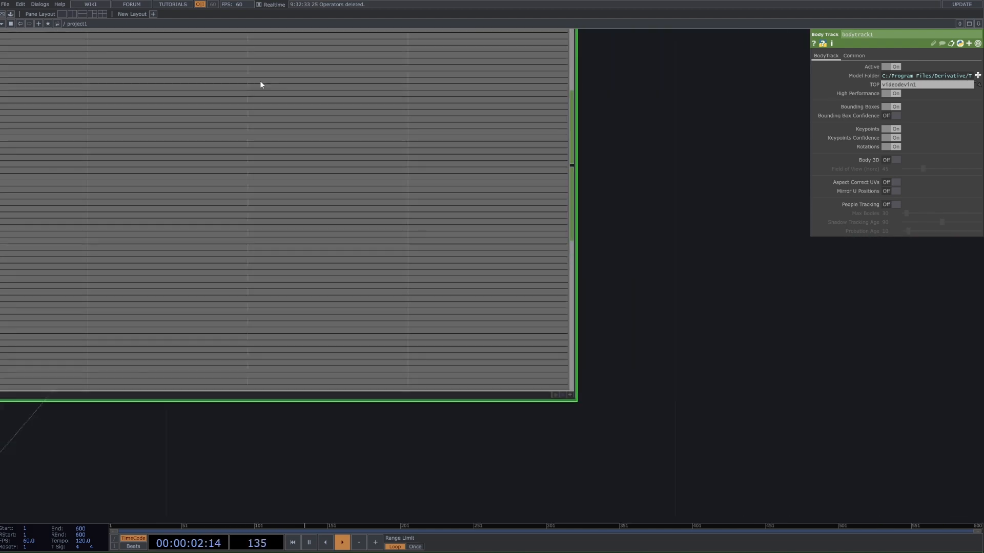
# - Move the Body Track node farther right of the Video Device In node and connect a Select CHOP to its output
pyautogui.scroll(5, 169, 161)
pyautogui.scroll(-5, 189, 219)
pyautogui.scroll(5, 127, 209)
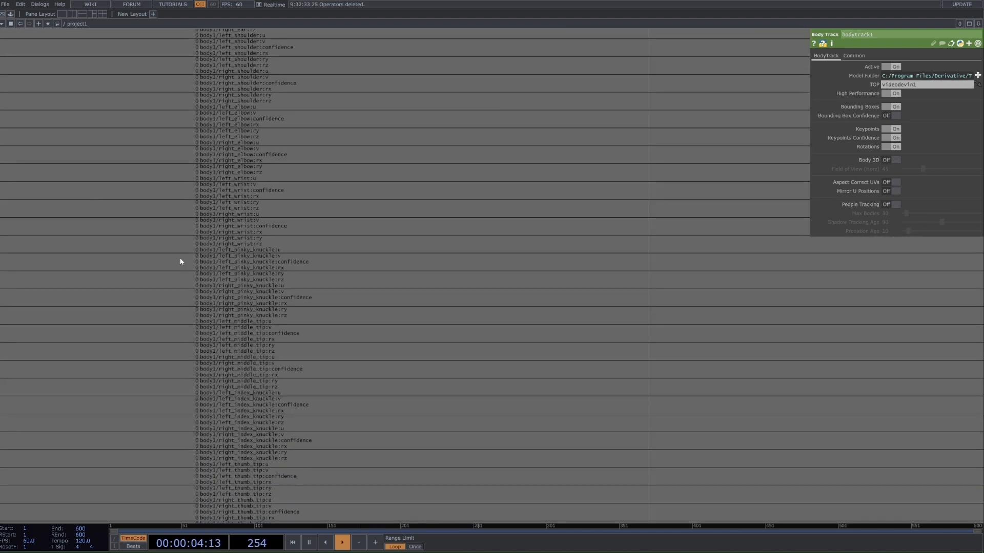
pyautogui.scroll(-6, 180, 261)
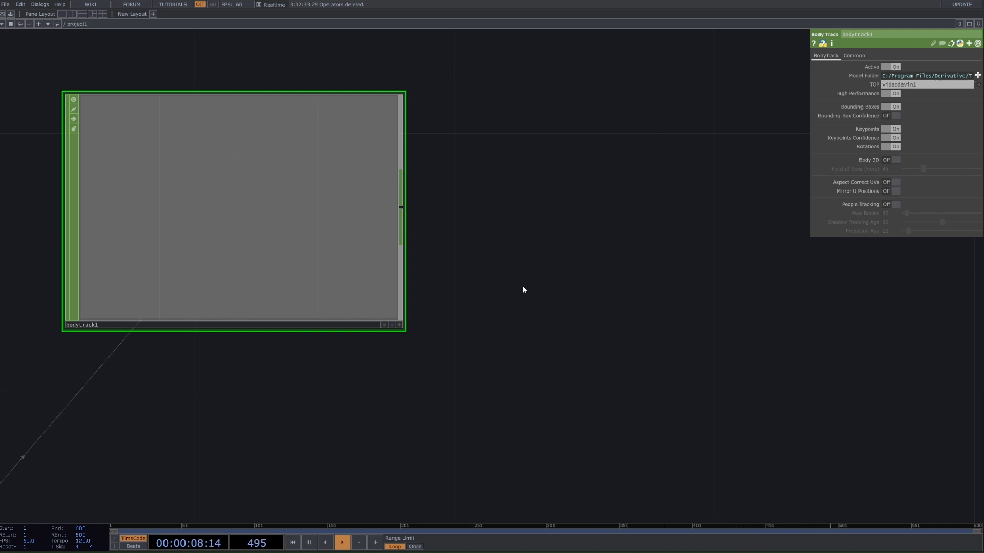
pyautogui.scroll(-4, 391, 228)
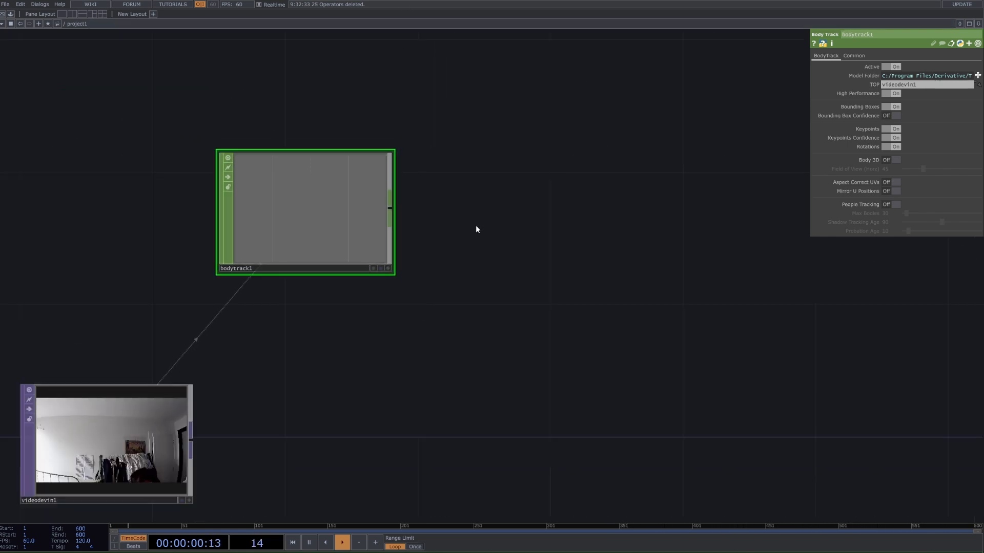
pyautogui.scroll(-4, 381, 284)
pyautogui.moveTo(365, 259); pyautogui.dragTo(424, 268)
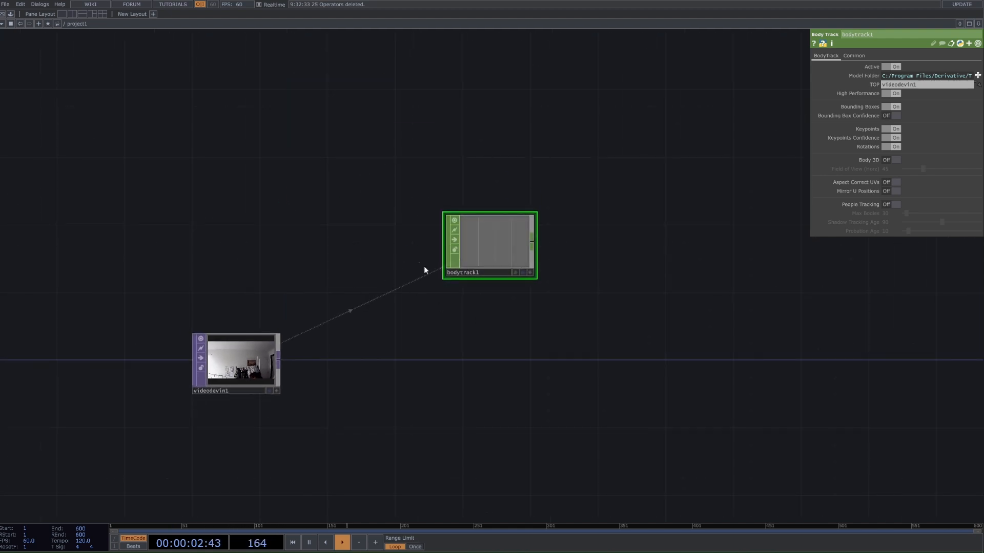
pyautogui.rightClick(534, 242)
pyautogui.click(601, 257)
pyautogui.click(618, 256)
pyautogui.scroll(-5, 615, 261)
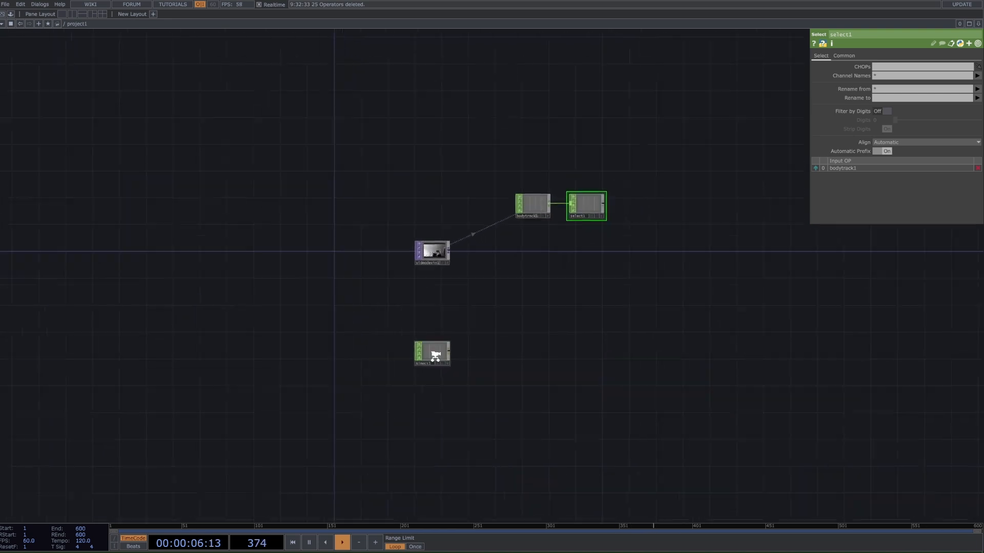
# - Connect a second Select CHOP to the output of the Kinect node
pyautogui.scroll(2, 435, 357)
pyautogui.rightClick(453, 350)
pyautogui.click(534, 347)
pyautogui.click(567, 343)
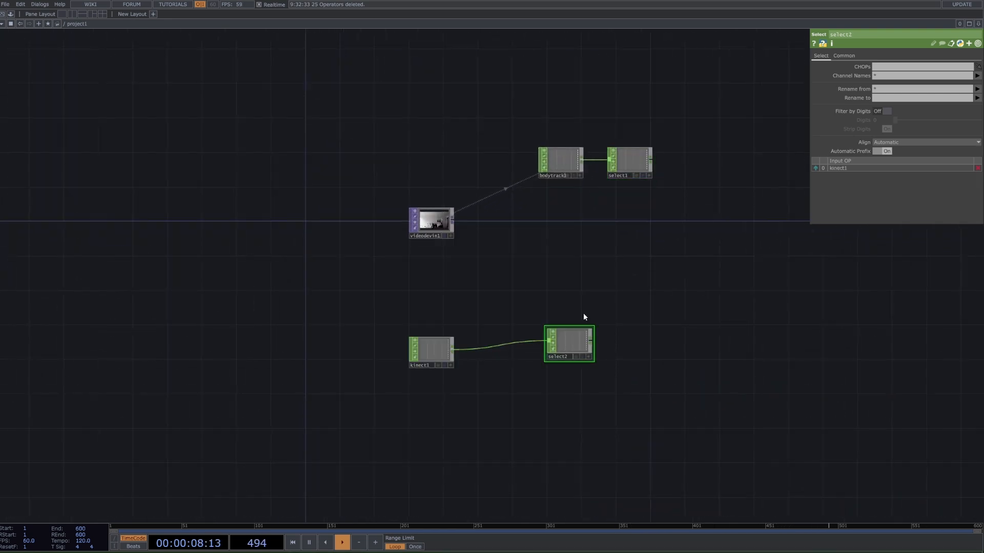
# - Set the channel names of the Body Track's Select node to body1/right_wrist:rx and body1/right_wrist:ry
pyautogui.click(630, 162)
pyautogui.scroll(5, 643, 157)
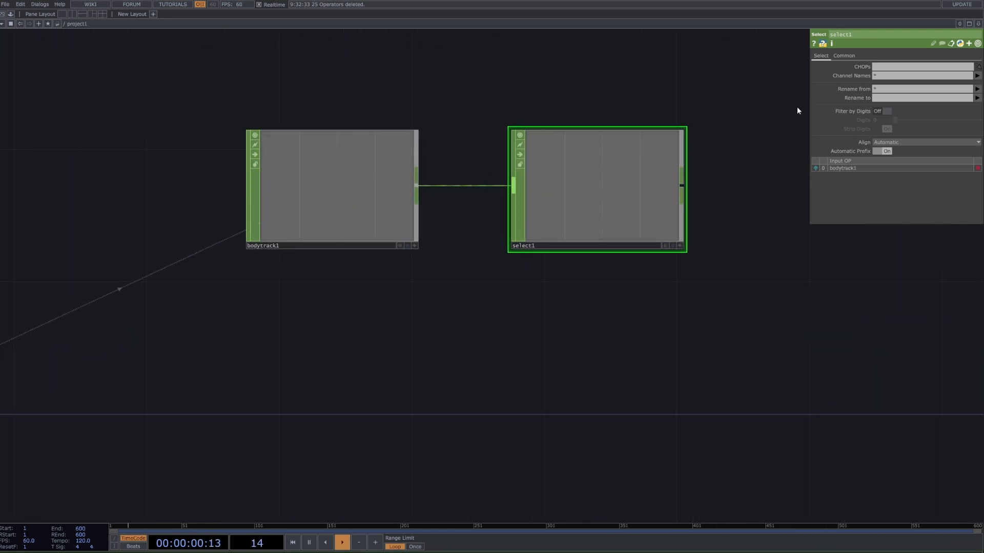
pyautogui.click(977, 76)
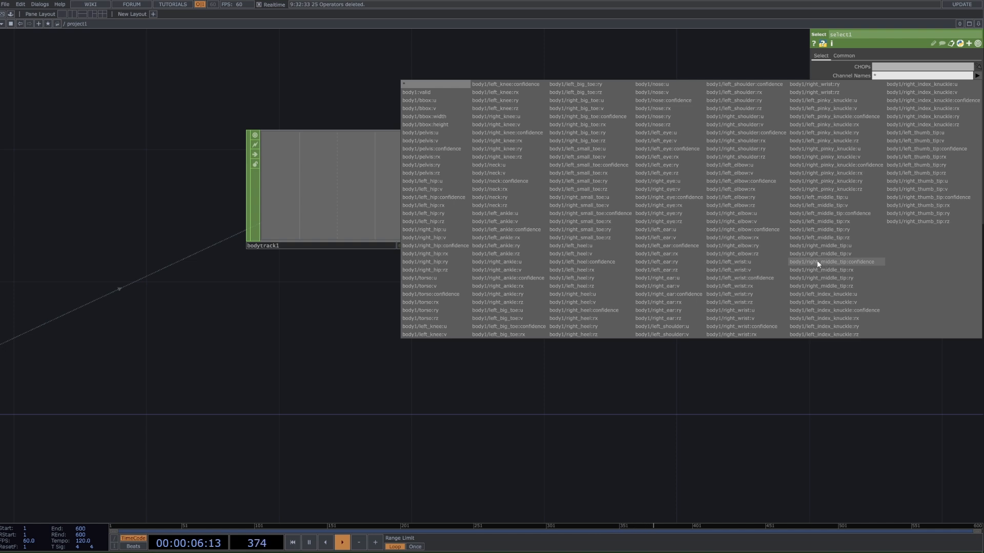
pyautogui.click(759, 334)
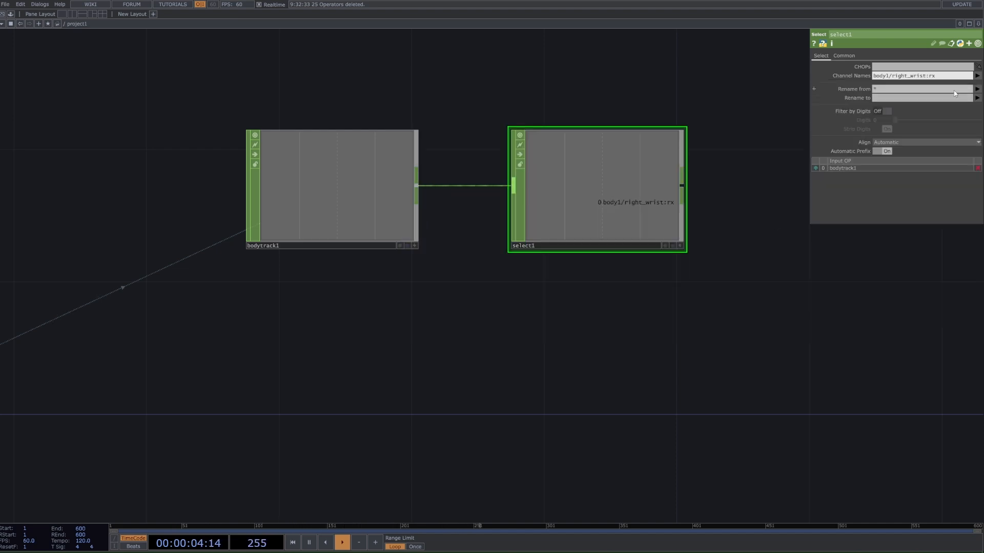
pyautogui.click(978, 75)
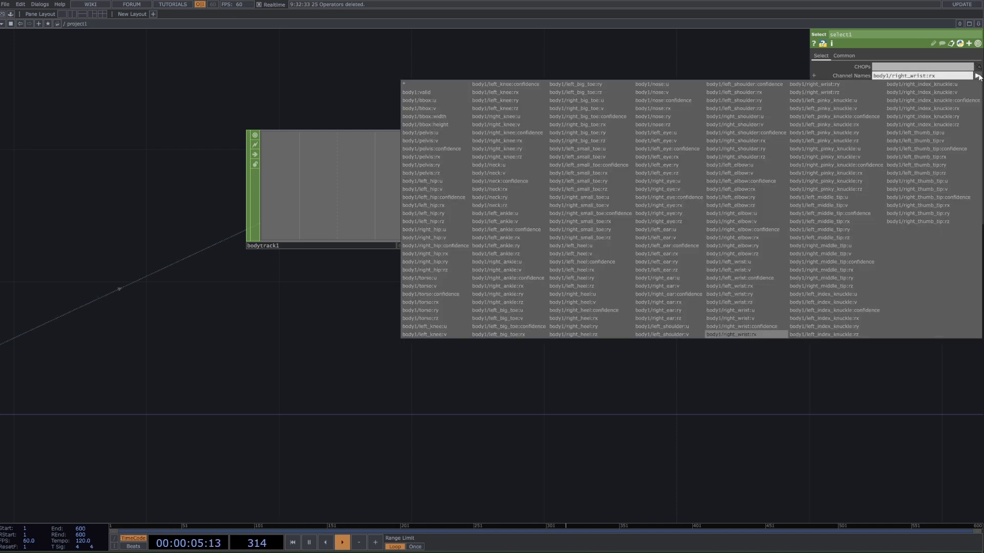
pyautogui.click(849, 85)
pyautogui.scroll(-5, 692, 296)
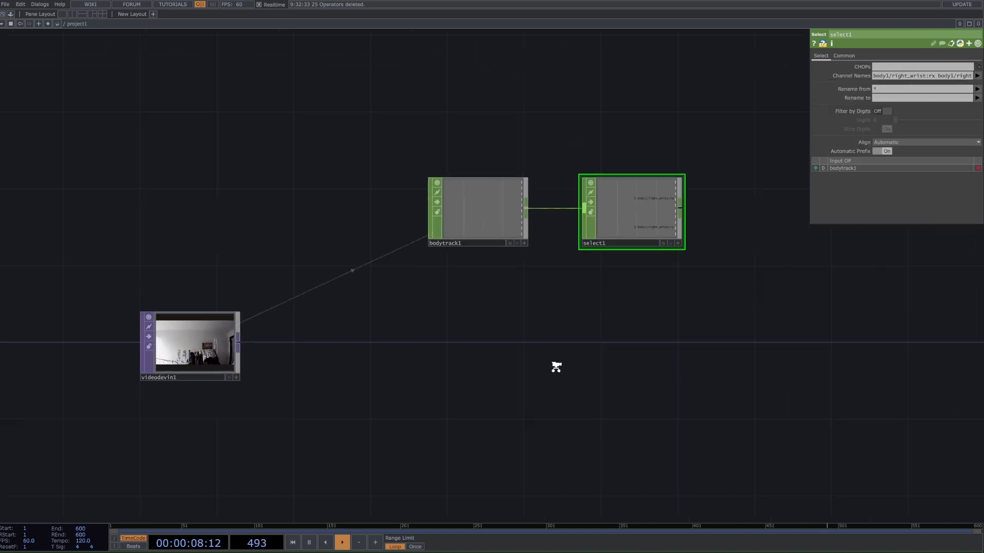
# - Set the channel names of the Kinect's Select node to p1/hand_l:tx and p1/hand_l:ty
pyautogui.scroll(-5, 557, 367)
pyautogui.moveTo(433, 474); pyautogui.dragTo(420, 337)
pyautogui.click(482, 423)
pyautogui.scroll(6, 485, 411)
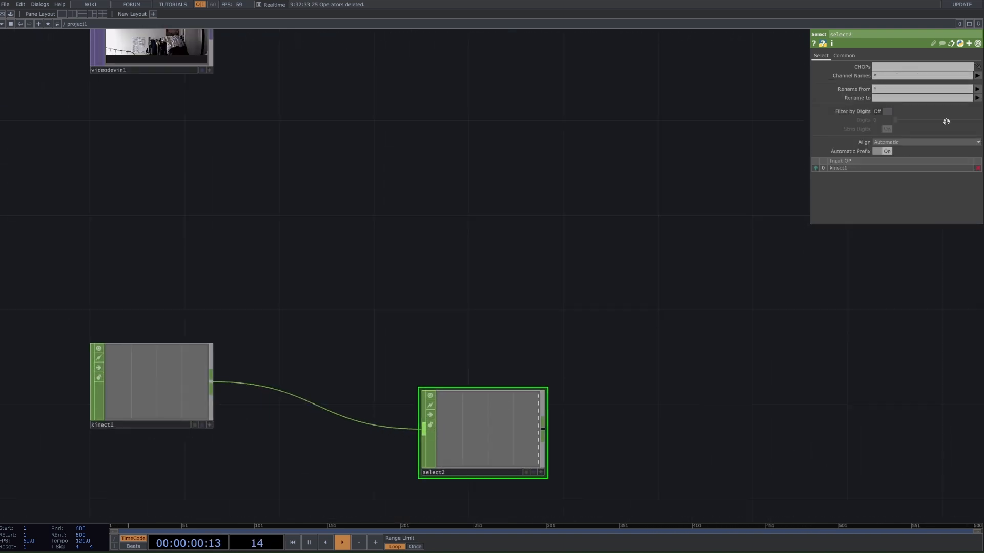
pyautogui.click(977, 75)
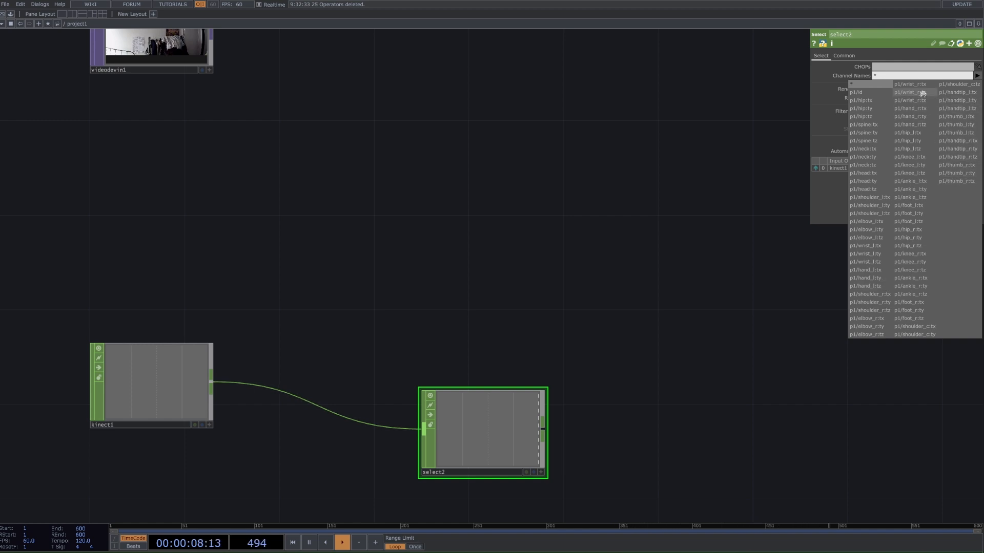
pyautogui.click(888, 270)
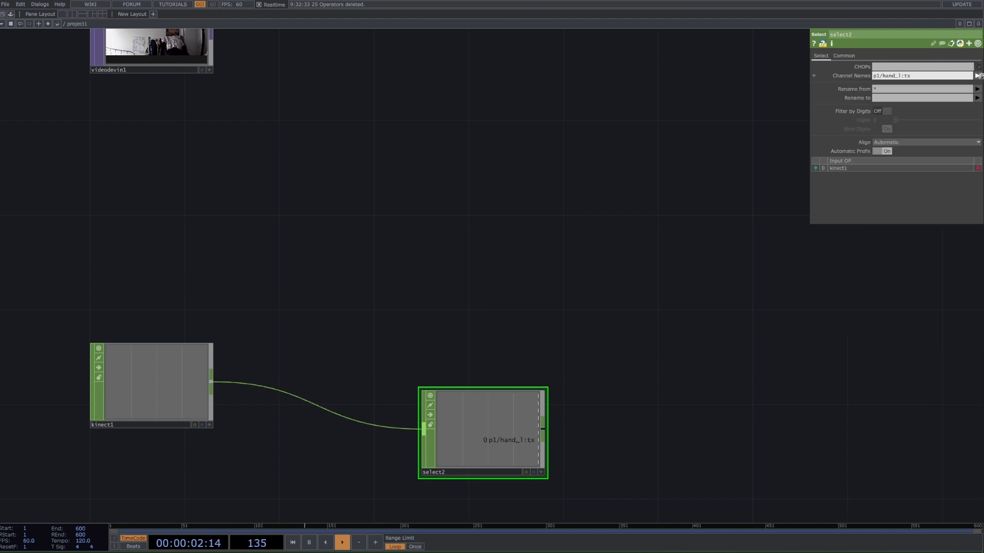
pyautogui.click(977, 75)
pyautogui.click(884, 278)
pyautogui.scroll(-3, 610, 242)
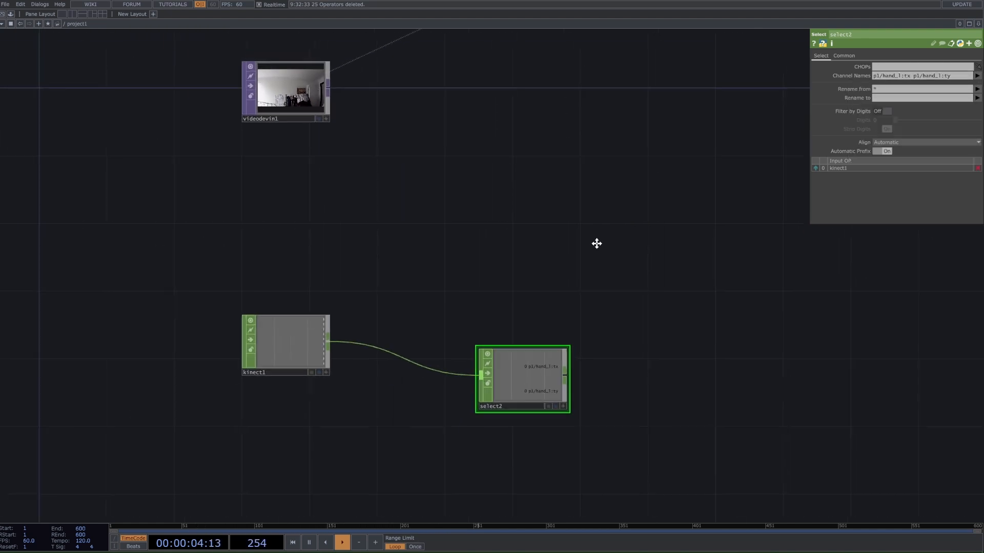
pyautogui.moveTo(595, 243); pyautogui.dragTo(501, 359)
pyautogui.moveTo(632, 278); pyautogui.dragTo(492, 265)
pyautogui.moveTo(384, 241); pyautogui.dragTo(335, 236)
pyautogui.scroll(-2, 358, 231)
pyautogui.moveTo(420, 219); pyautogui.dragTo(349, 246)
pyautogui.scroll(-1, 354, 241)
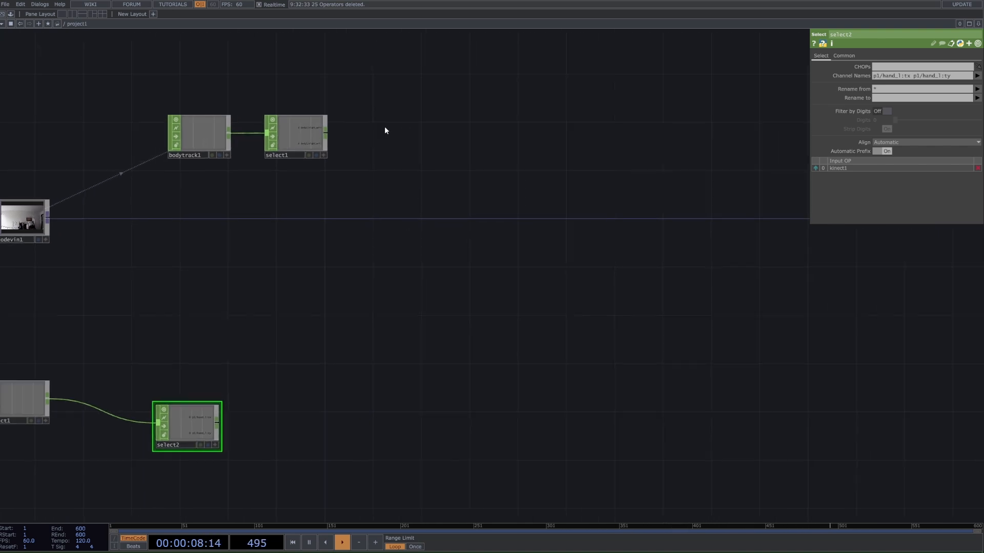
pyautogui.click(326, 134)
pyautogui.write('a')
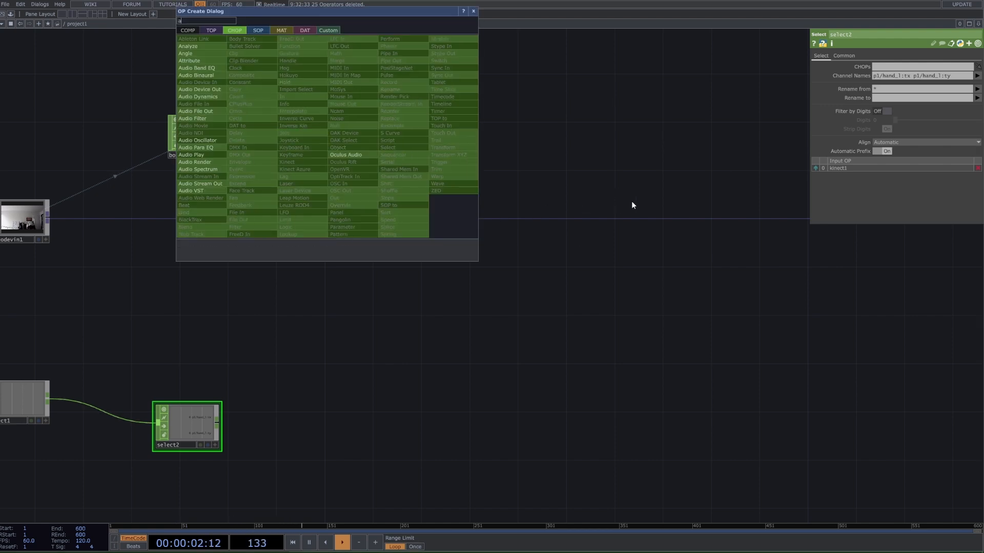
pyautogui.press('Escape')
pyautogui.press('Escape')
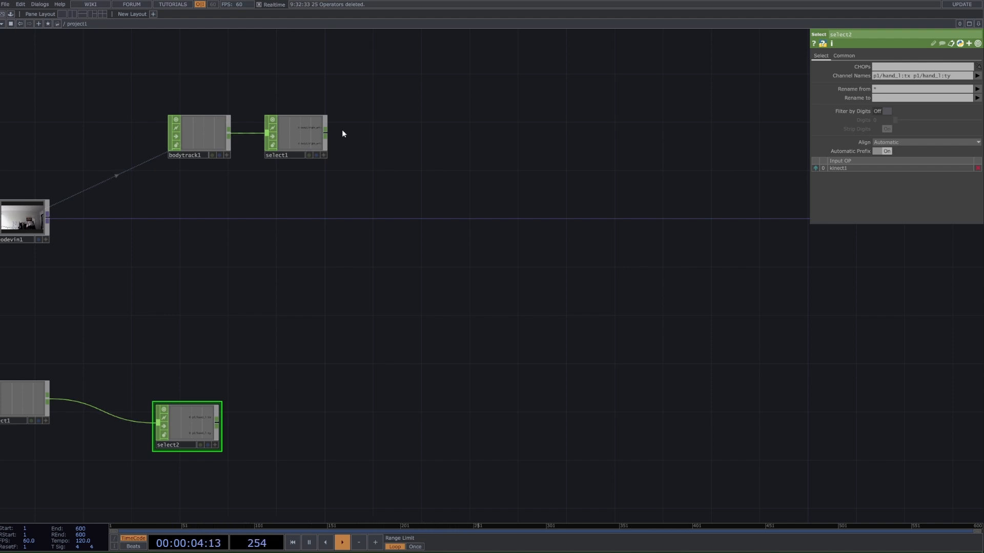
# - Examine the selected wrist channels in select1 and the hand channels in select2
pyautogui.scroll(5, 318, 126)
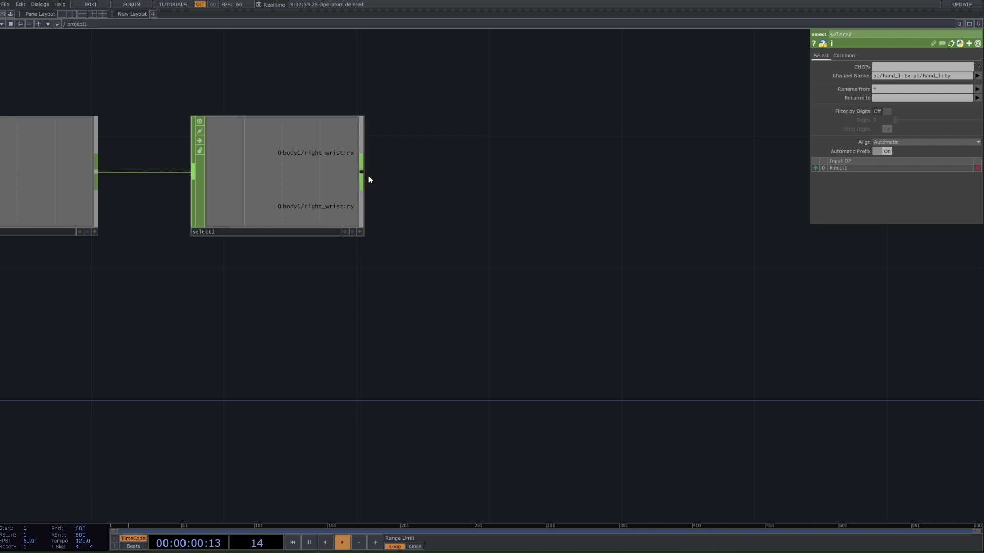
pyautogui.moveTo(413, 299); pyautogui.dragTo(397, 202)
pyautogui.scroll(-6, 397, 201)
pyautogui.moveTo(326, 365); pyautogui.dragTo(333, 246)
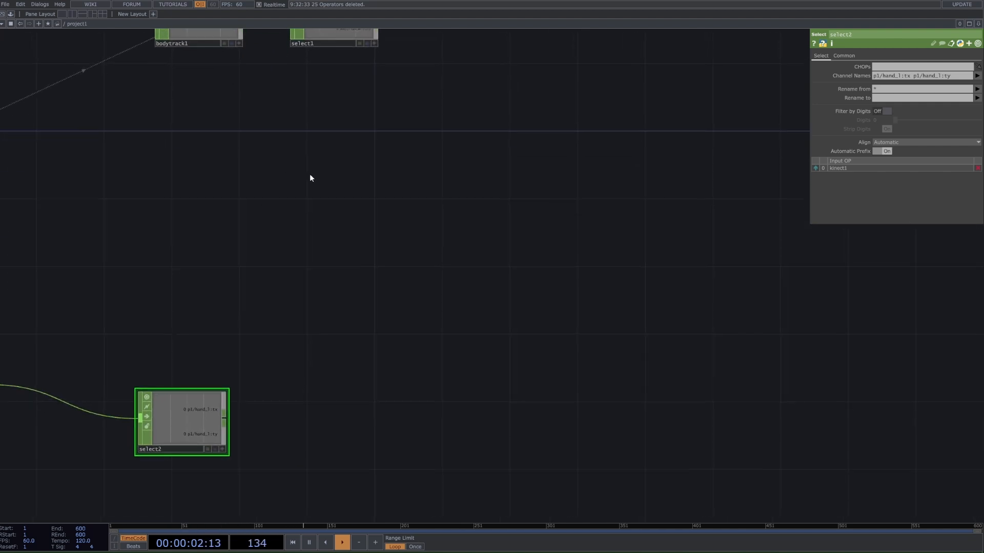
pyautogui.scroll(-2, 310, 178)
pyautogui.scroll(5, 189, 336)
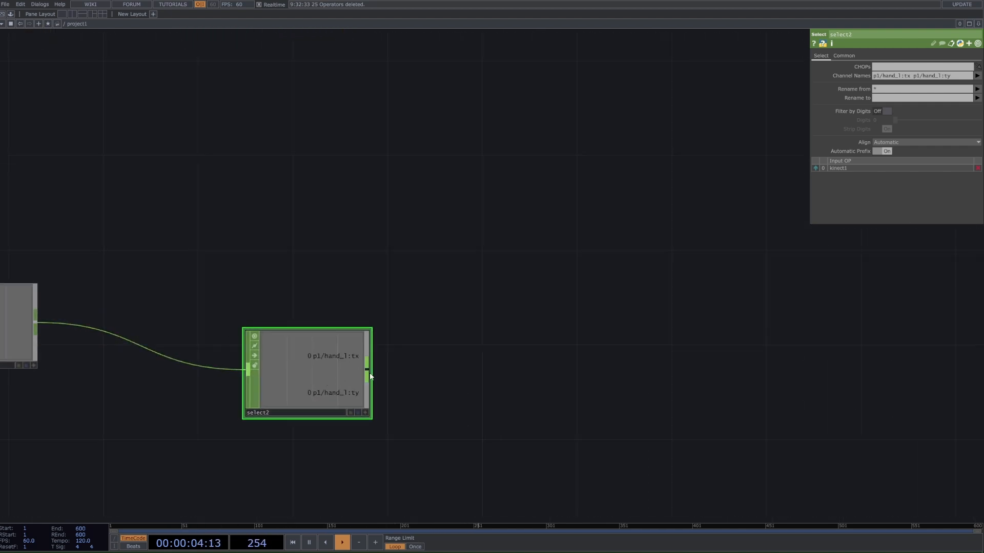
pyautogui.scroll(-5, 411, 216)
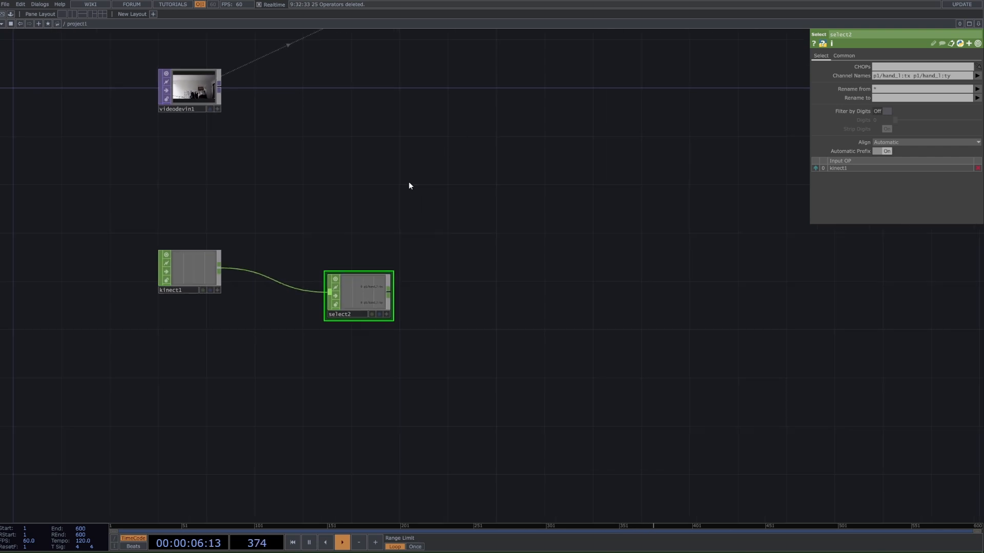
pyautogui.moveTo(464, 53); pyautogui.dragTo(416, 115)
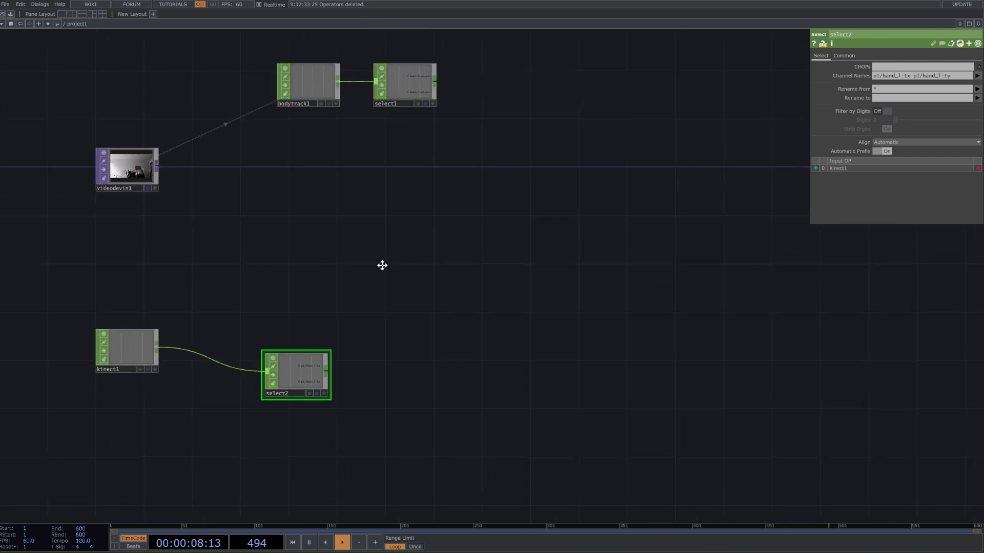
# - Connect an Audio Oscillator CHOP to the output of select2 and check its waveforms
pyautogui.scroll(2, 323, 339)
pyautogui.scroll(2, 324, 354)
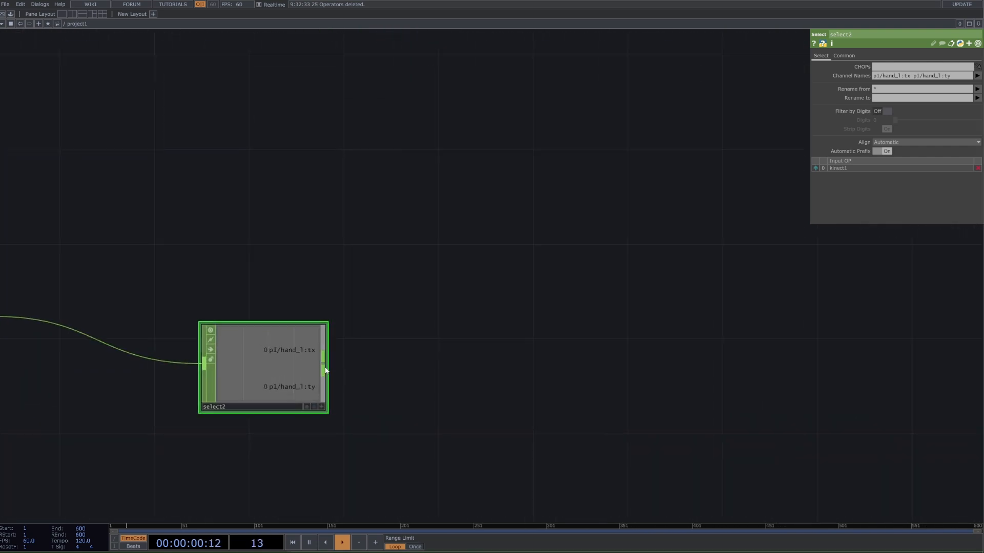
pyautogui.rightClick(325, 372)
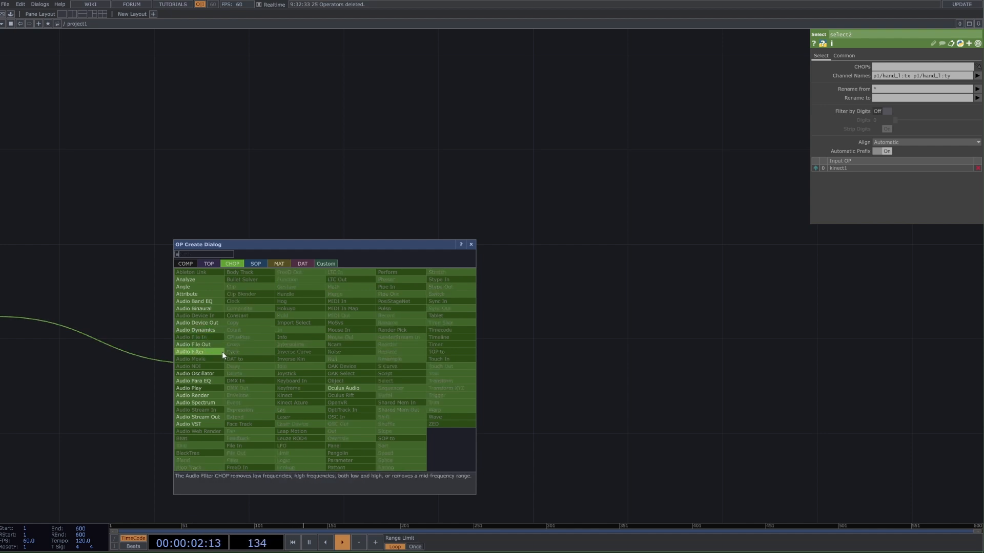
pyautogui.click(219, 374)
pyautogui.click(541, 370)
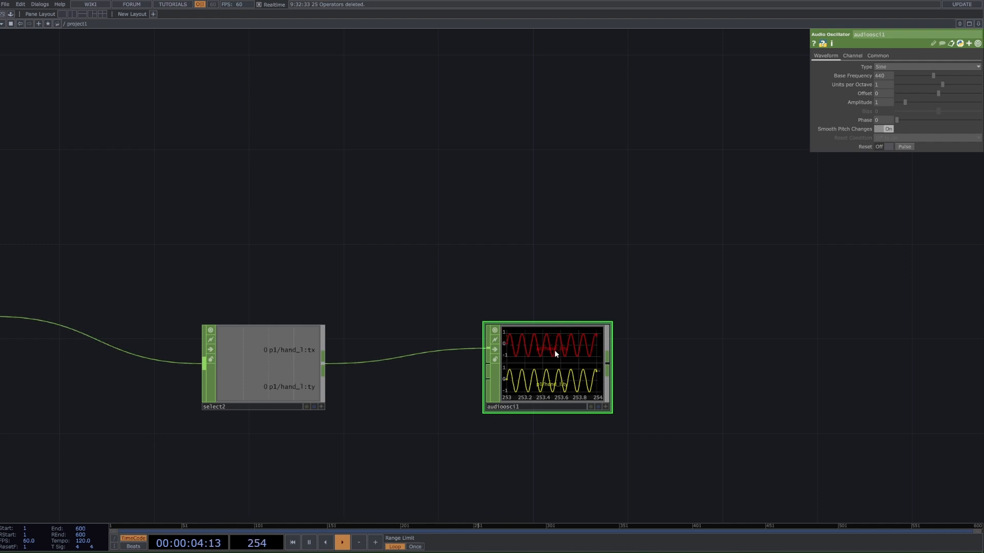
pyautogui.scroll(3, 554, 349)
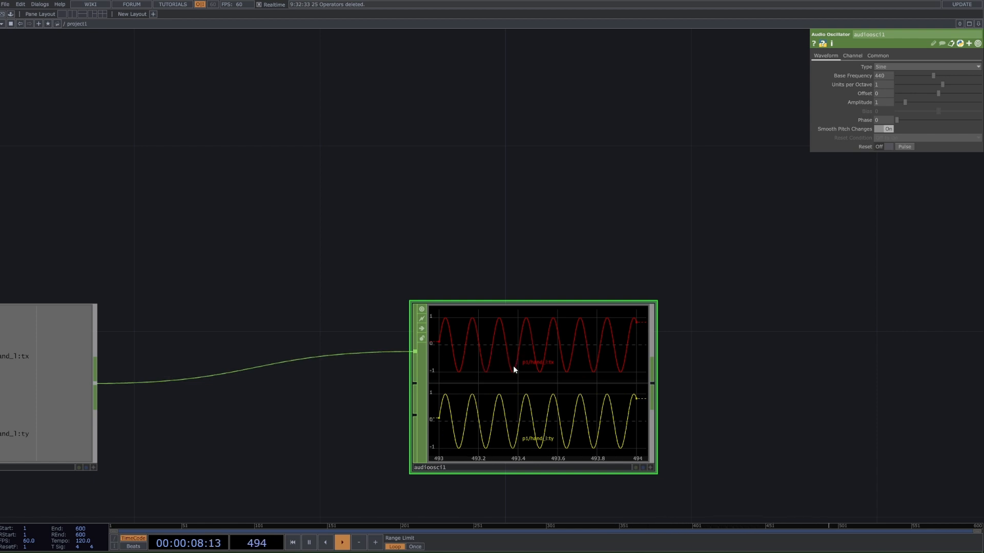
pyautogui.scroll(-4, 514, 366)
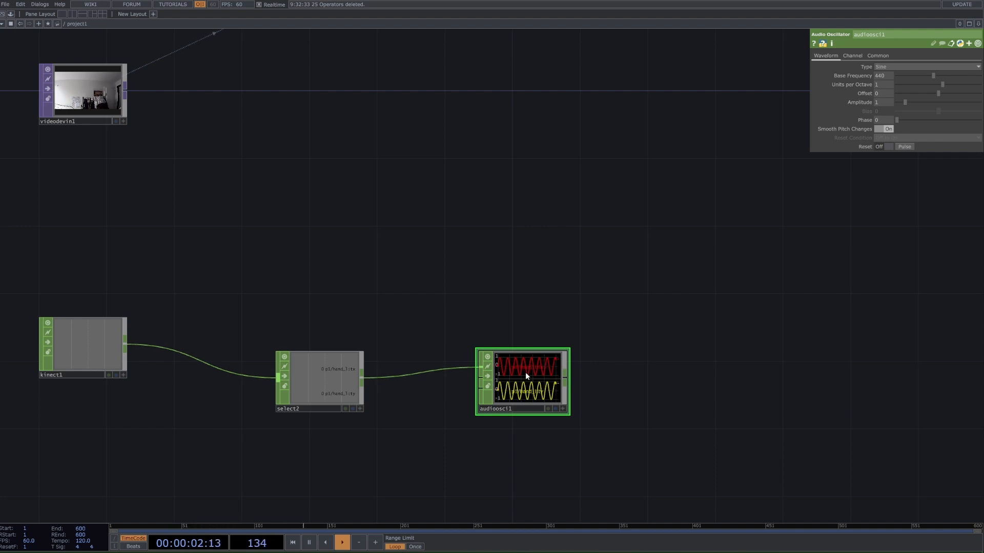
# - Connect an Audio Device Out CHOP to the oscillator and set its device to Speakers (7- USB Audio CODEC)
pyautogui.scroll(3, 533, 380)
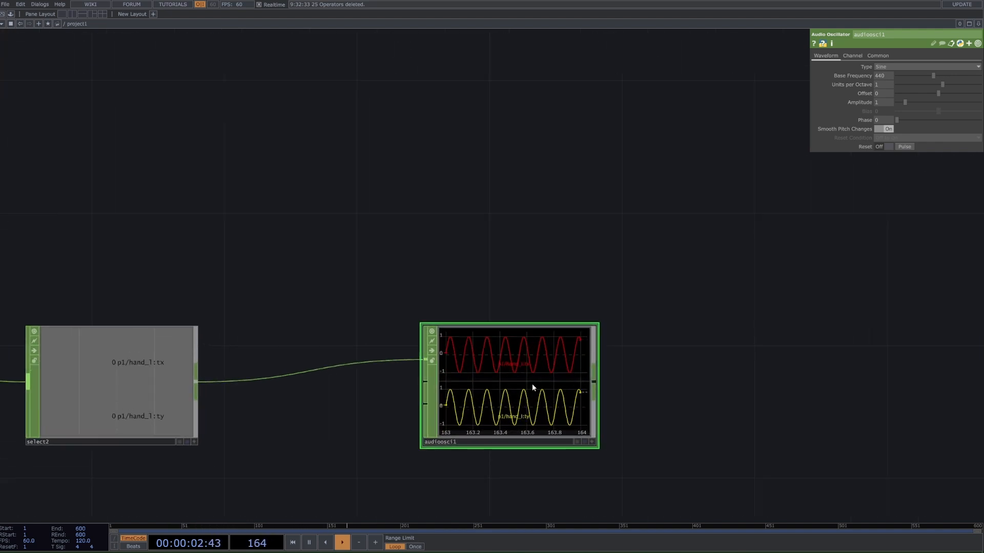
pyautogui.rightClick(594, 383)
pyautogui.write('aud')
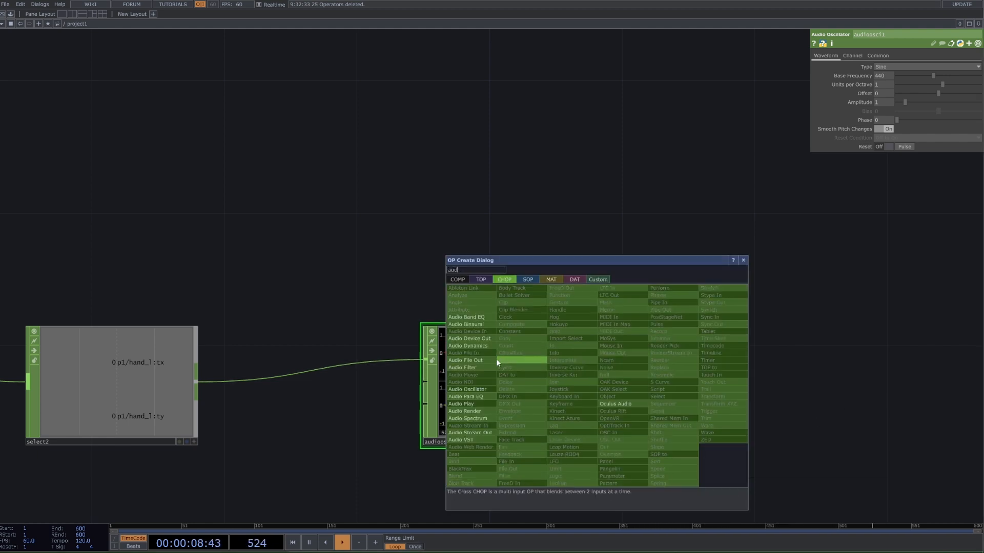
pyautogui.click(481, 339)
pyautogui.click(725, 383)
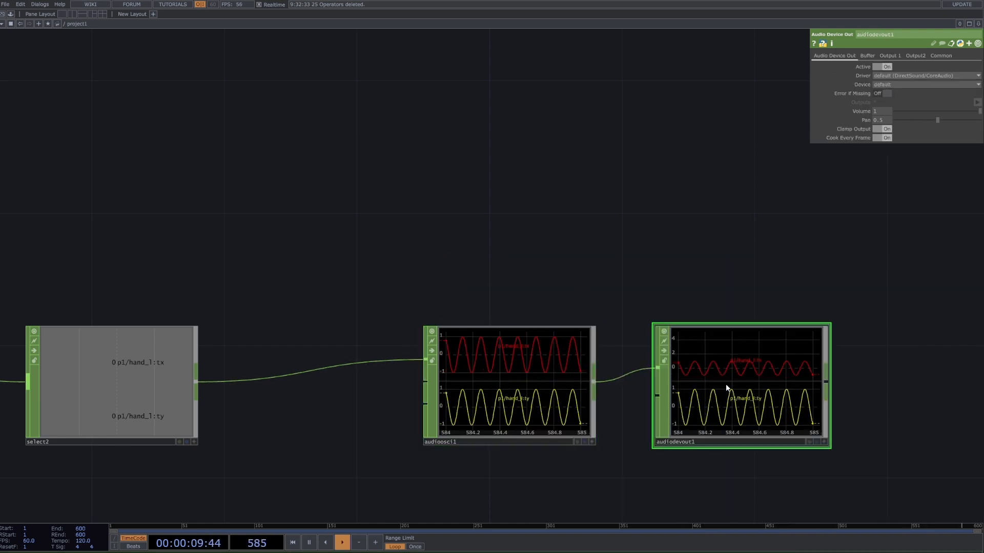
pyautogui.click(943, 86)
pyautogui.click(869, 166)
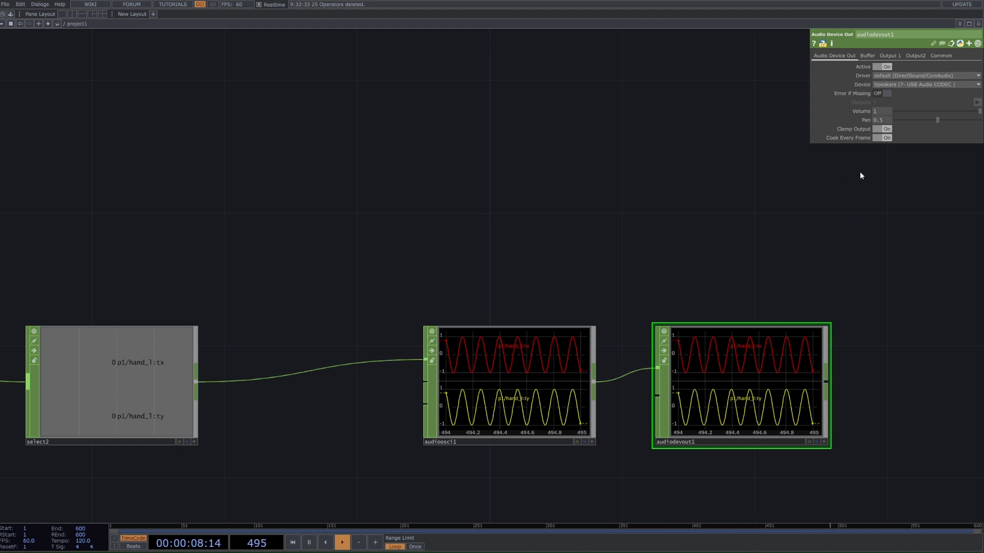
# - Turn off Active on the Audio Device Out node and place the node below and to the right of the oscillator
pyautogui.click(883, 67)
pyautogui.scroll(-4, 820, 282)
pyautogui.moveTo(799, 324); pyautogui.dragTo(785, 414)
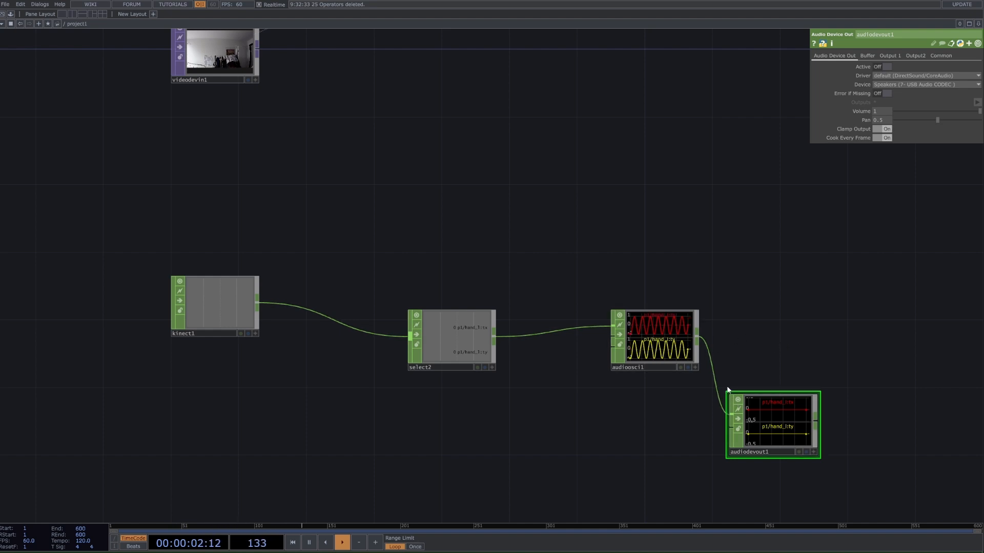
# - Select the Audio Oscillator node and examine its inputs and waveform parameters
pyautogui.scroll(6, 675, 334)
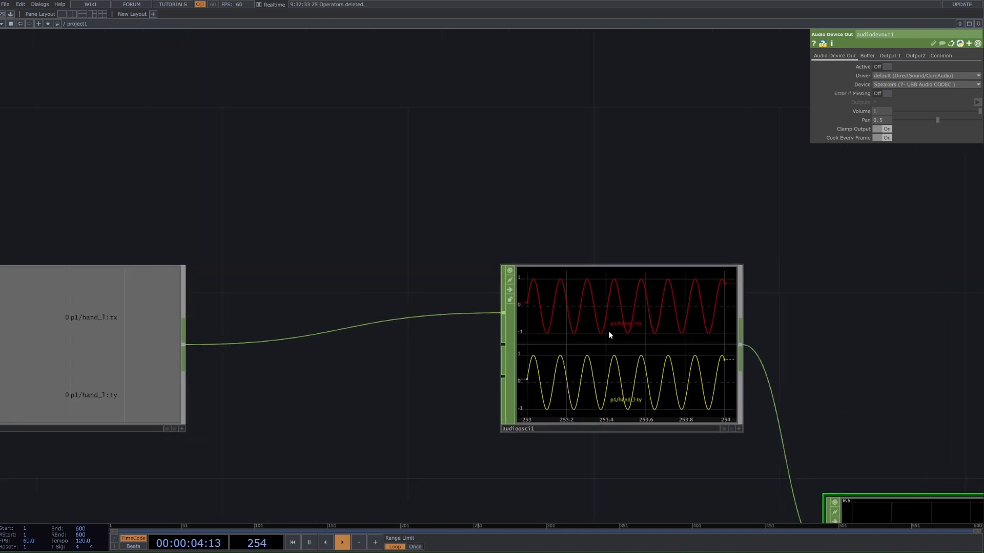
pyautogui.scroll(3, 609, 335)
pyautogui.click(643, 339)
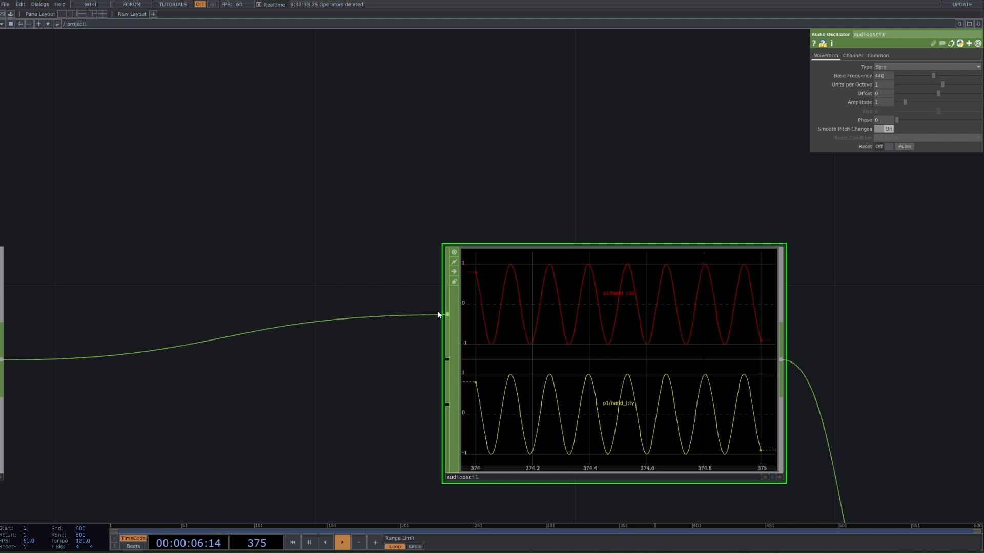
# - Turn on Active for the Audio Device Out node
pyautogui.scroll(-2, 444, 320)
pyautogui.scroll(-1, 446, 321)
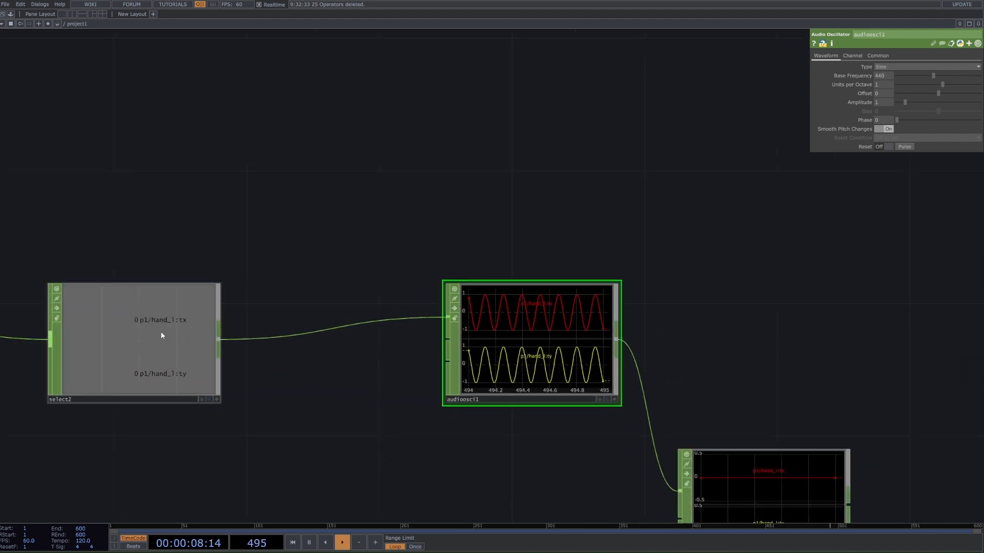
pyautogui.scroll(-1, 155, 326)
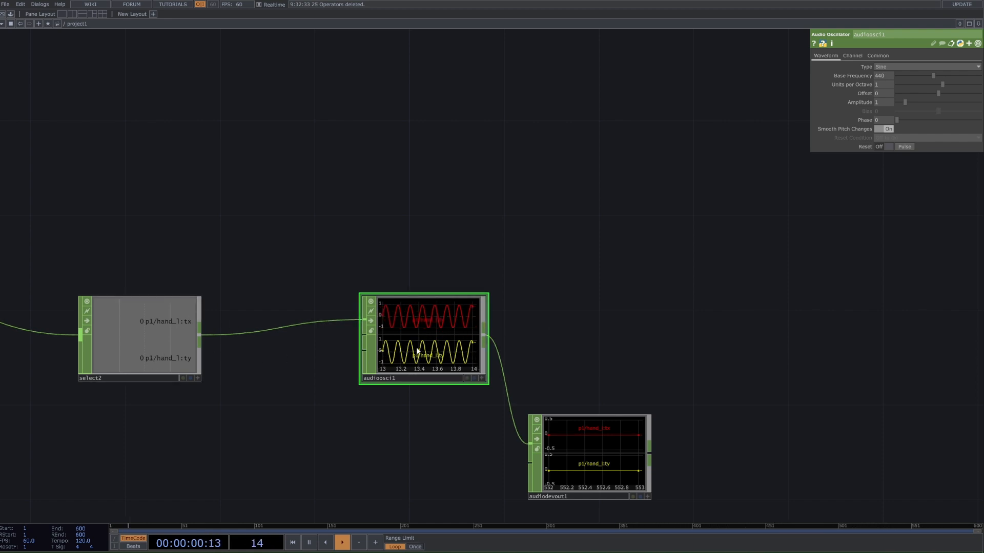
pyautogui.scroll(-4, 423, 363)
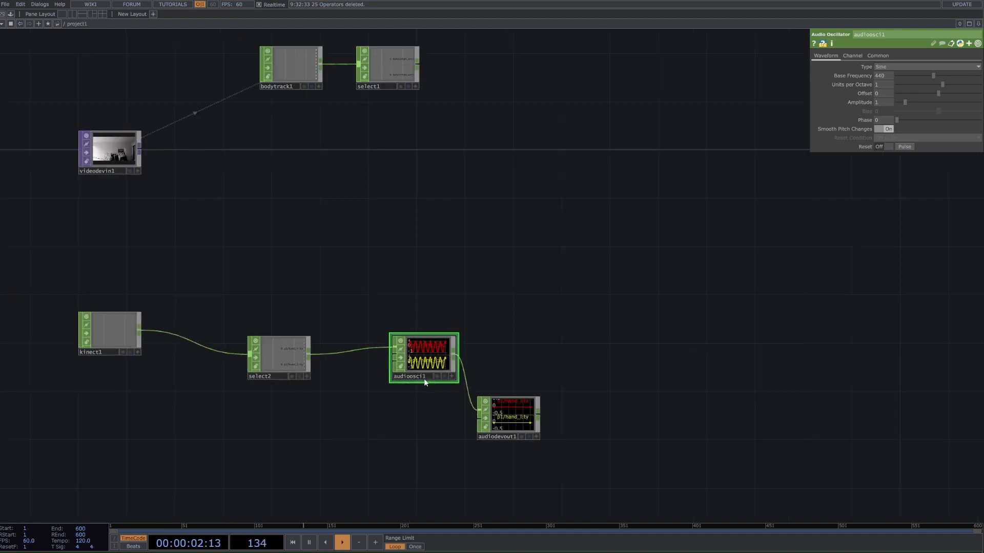
pyautogui.click(487, 419)
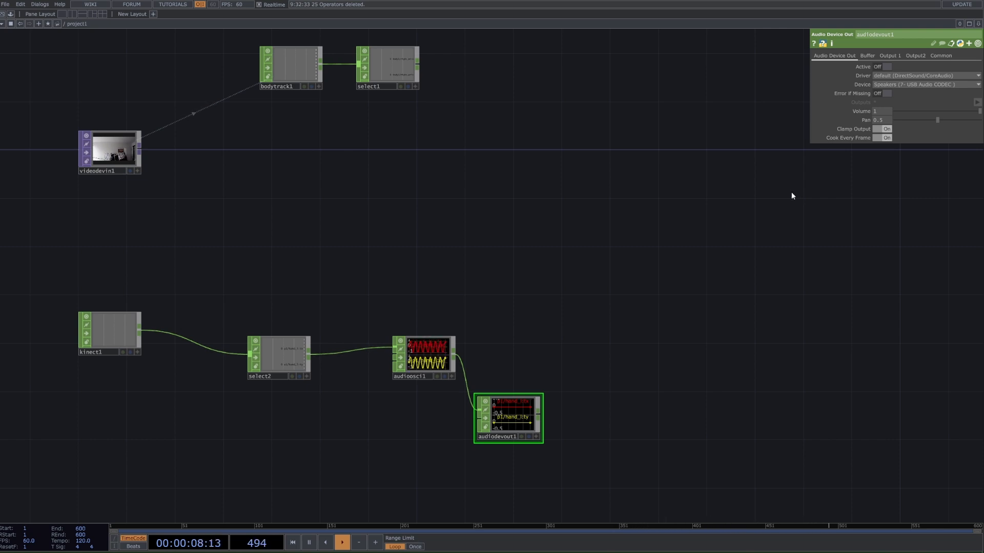
pyautogui.click(887, 66)
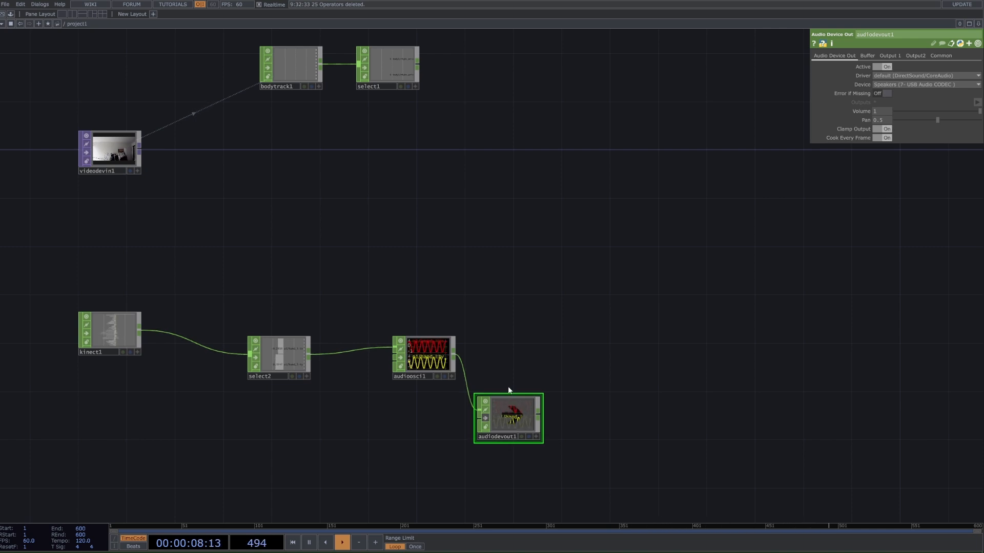
# - Set the Audio Oscillator's waveform type to Triangle and take the Audio Device Out node off bypass
pyautogui.click(436, 357)
pyautogui.scroll(3, 408, 363)
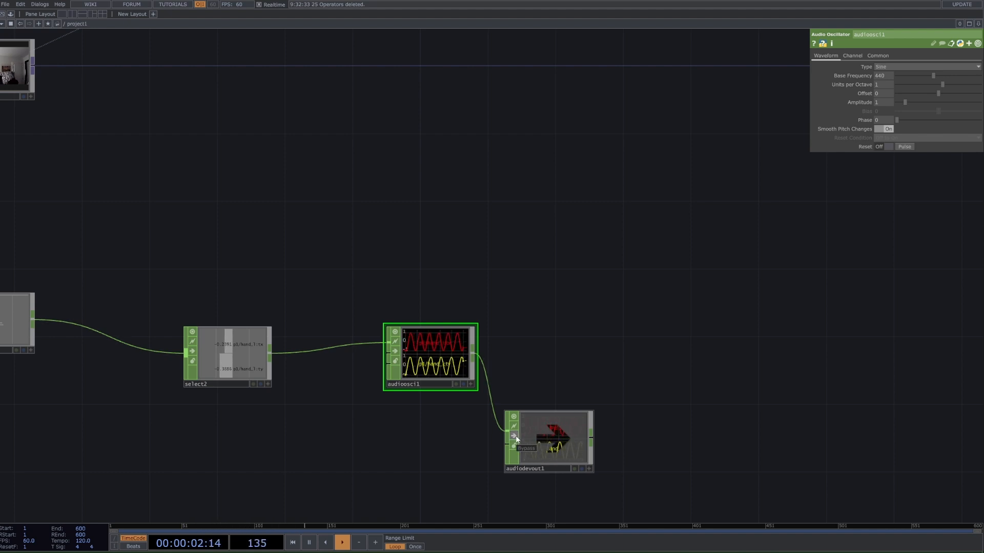
pyautogui.click(893, 66)
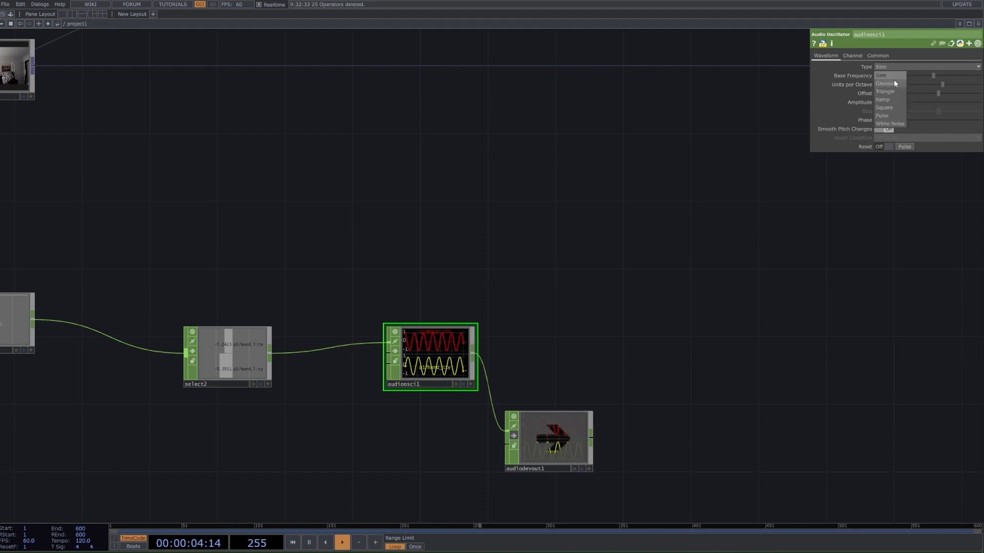
pyautogui.click(891, 92)
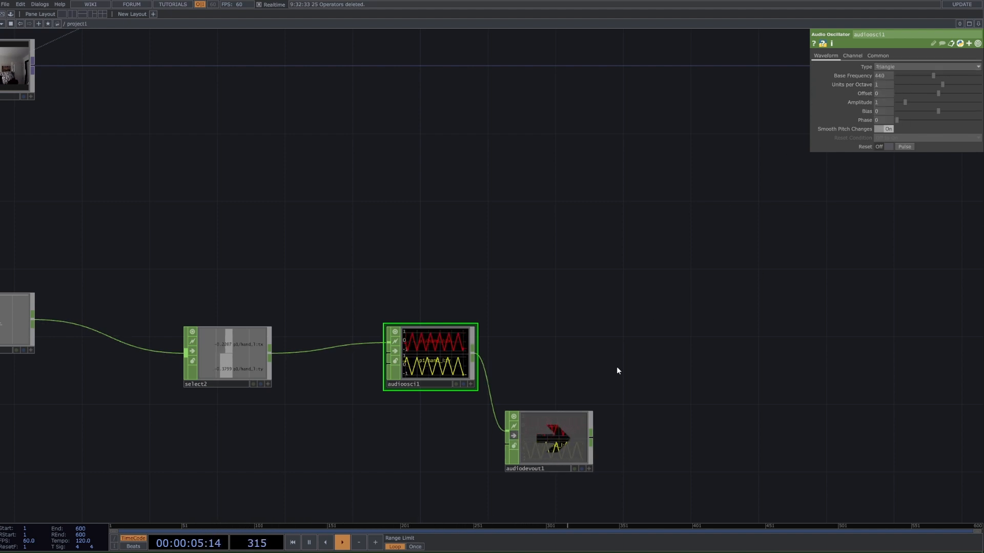
pyautogui.click(514, 435)
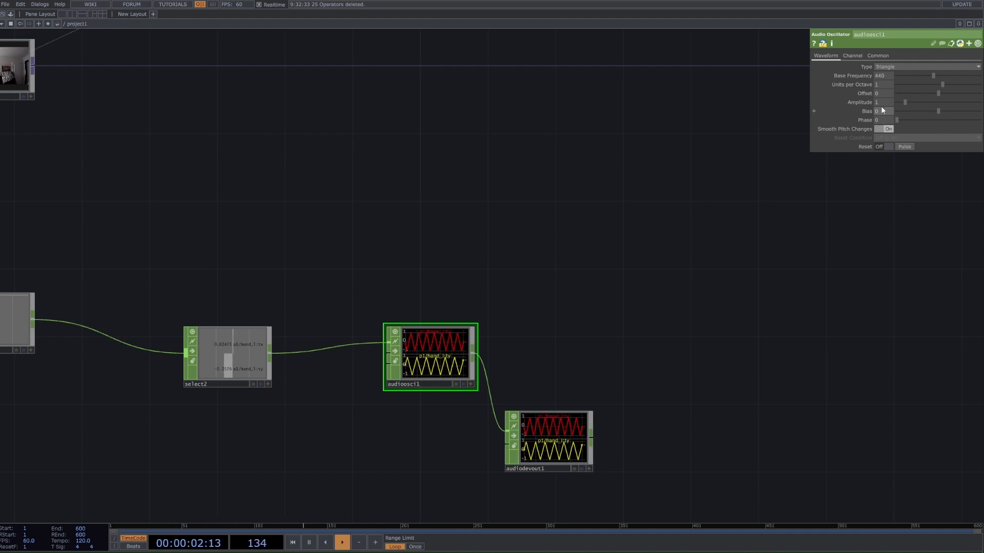
# - Set the Audio Oscillator's waveform type to Square
pyautogui.click(896, 67)
pyautogui.click(896, 107)
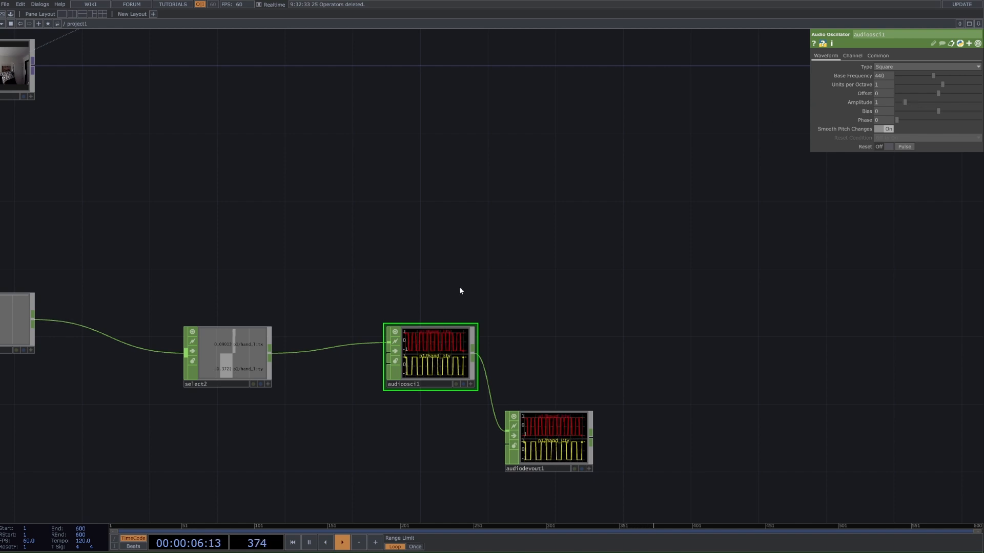
# - Line up the kinect1 and select2 nodes with more space and insert a Math CHOP between select2 and the Audio Oscillator
pyautogui.scroll(-3, 283, 343)
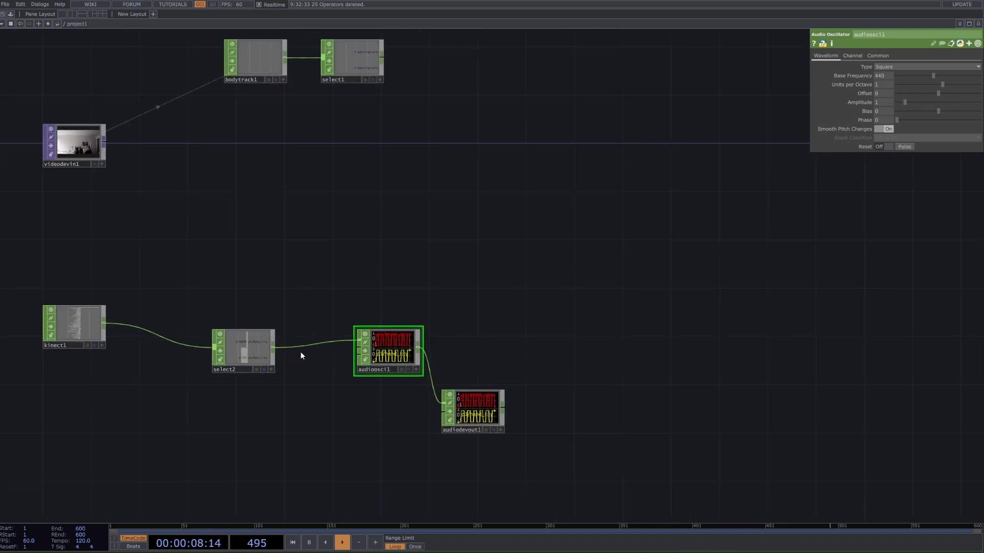
pyautogui.moveTo(262, 341); pyautogui.dragTo(226, 329)
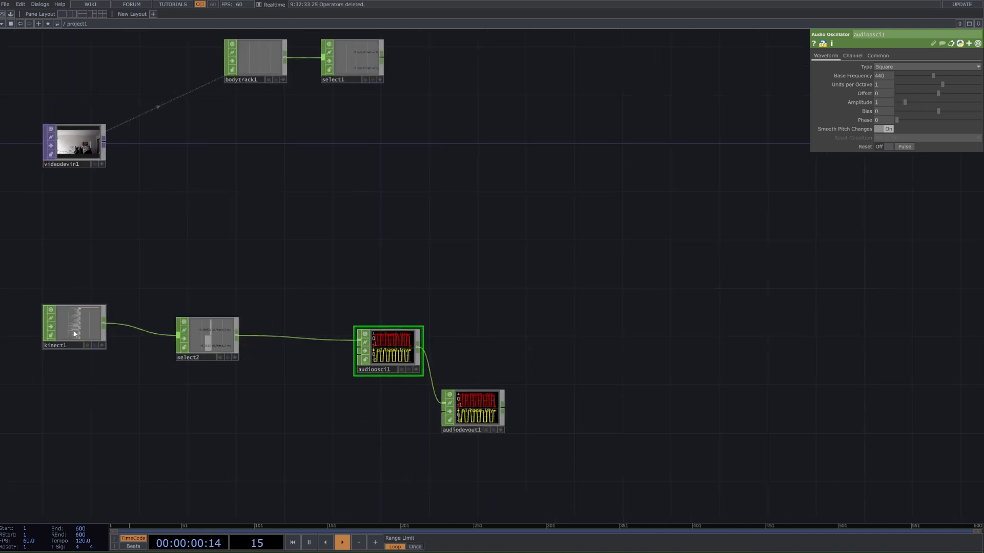
pyautogui.moveTo(78, 328); pyautogui.dragTo(66, 340)
pyautogui.rightClick(292, 338)
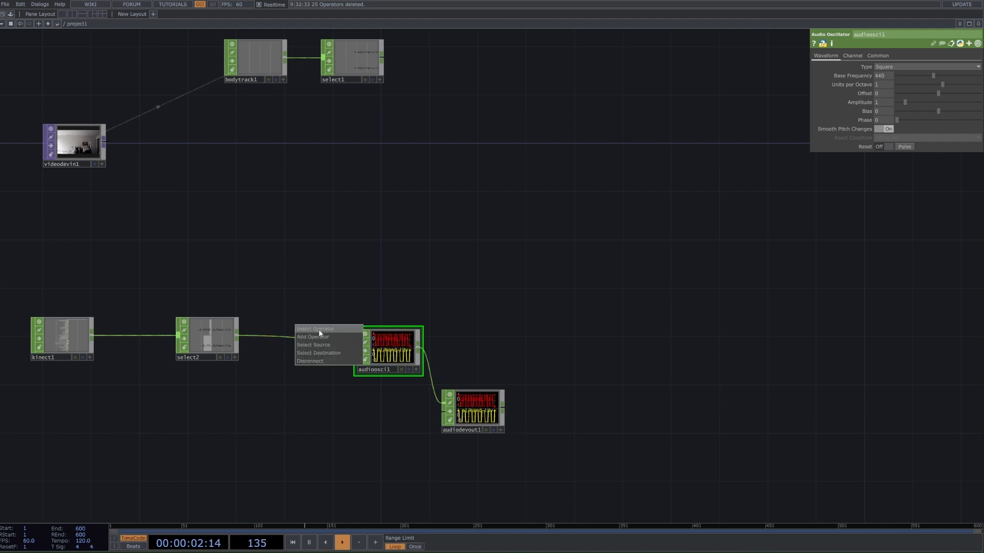
pyautogui.click(319, 330)
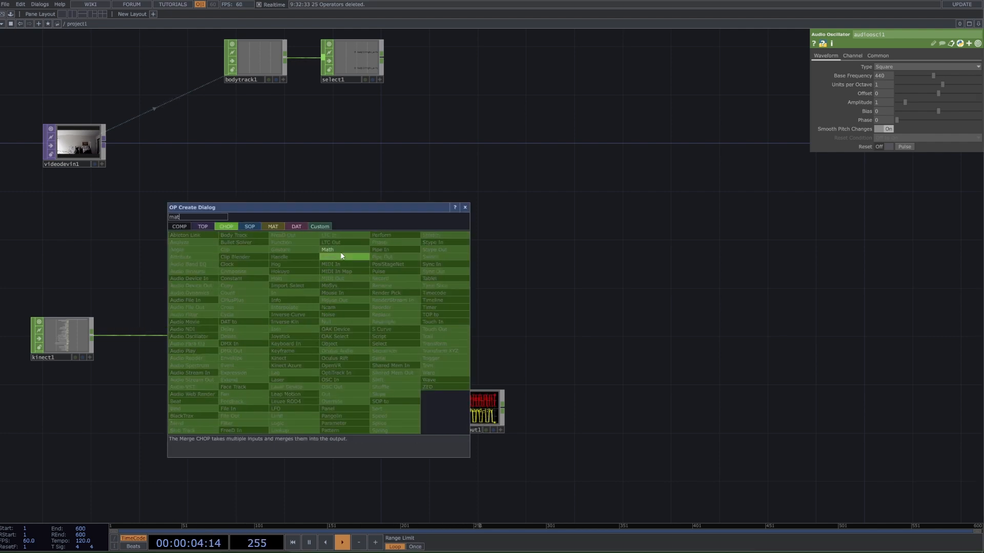
pyautogui.click(341, 256)
pyautogui.click(300, 340)
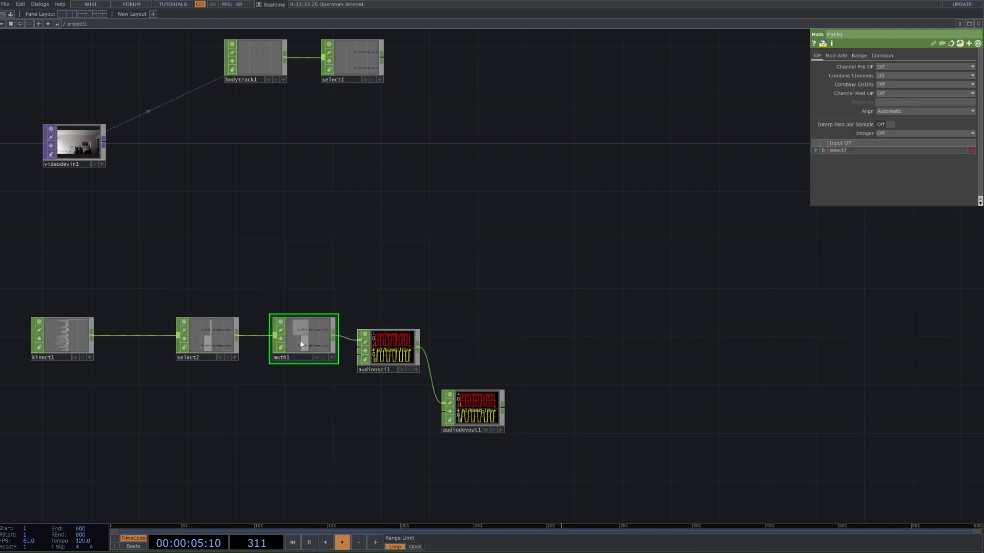
# - Set the Math CHOP's Multiply to 10 and compare its hand channel values with those of select2
pyautogui.click(836, 56)
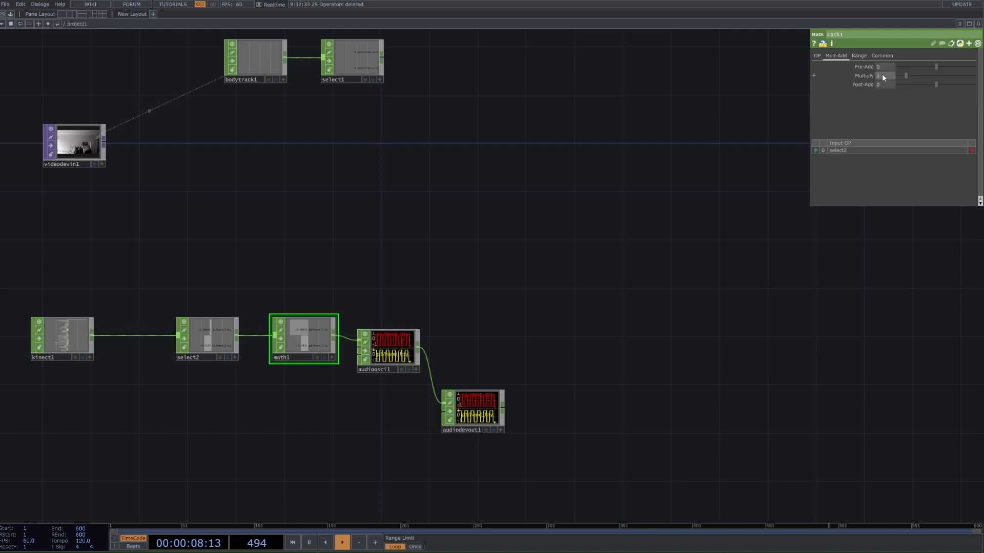
pyautogui.click(882, 77)
pyautogui.write('10')
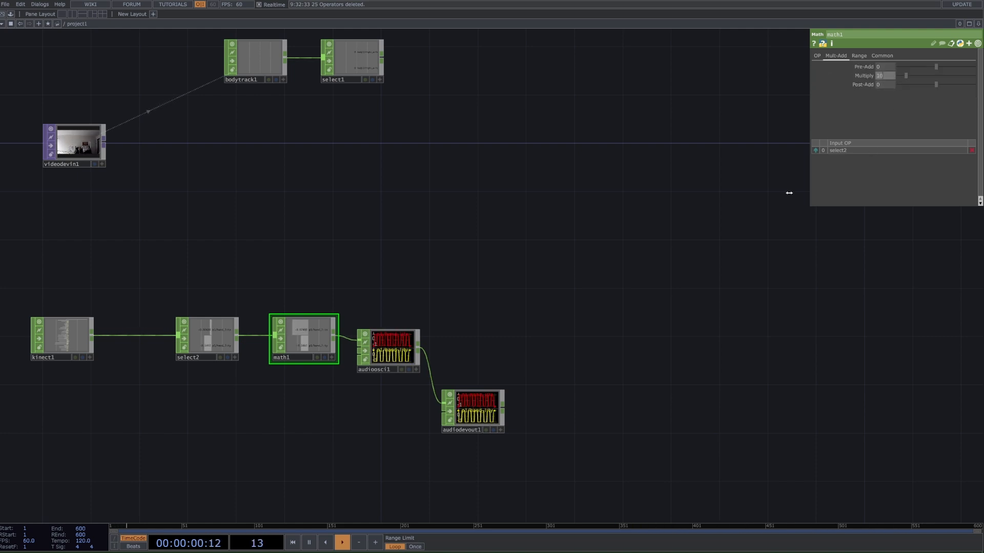
pyautogui.press('Return')
pyautogui.scroll(3, 285, 328)
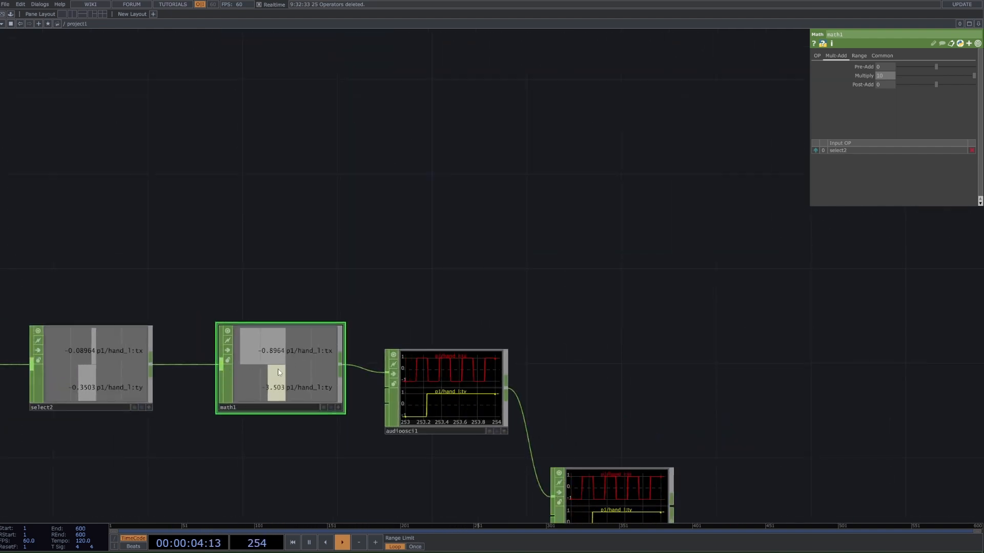
pyautogui.scroll(-1, 299, 380)
pyautogui.scroll(-4, 298, 379)
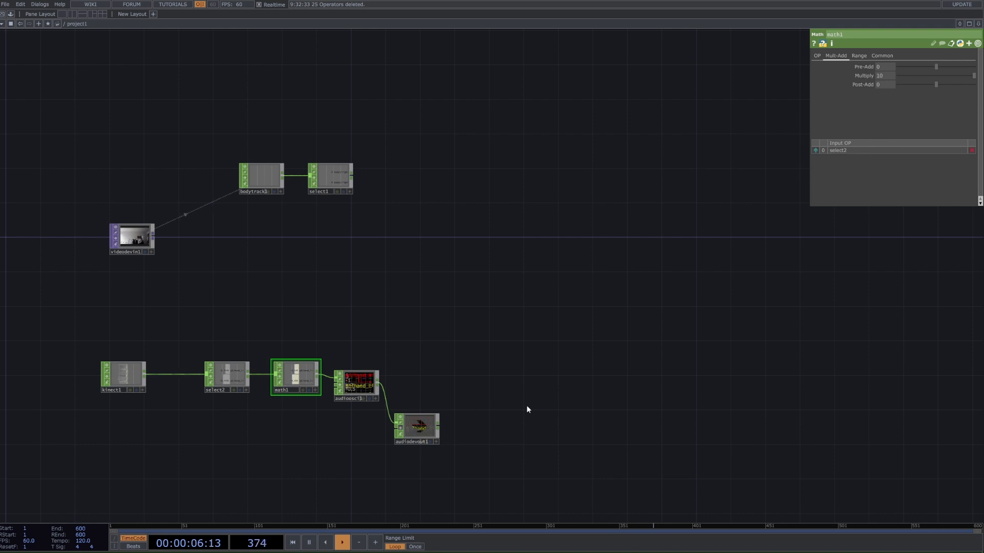
pyautogui.moveTo(426, 423); pyautogui.dragTo(625, 362)
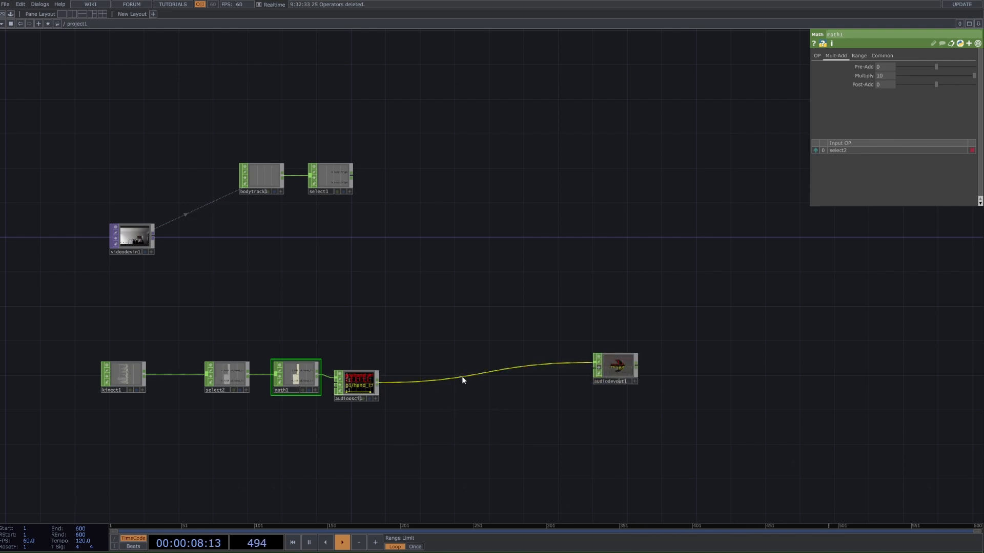
pyautogui.rightClick(462, 376)
pyautogui.click(484, 367)
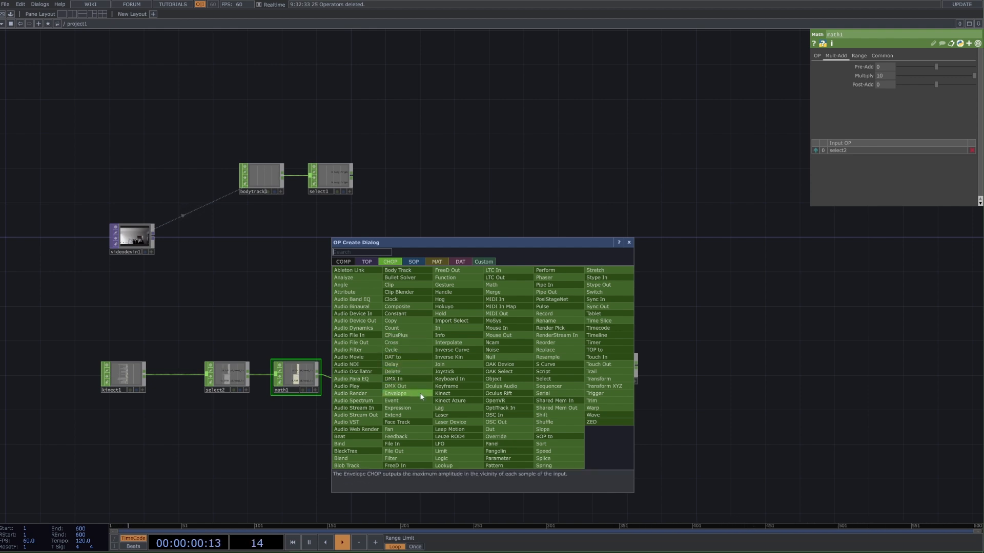
pyautogui.click(261, 447)
pyautogui.rightClick(458, 398)
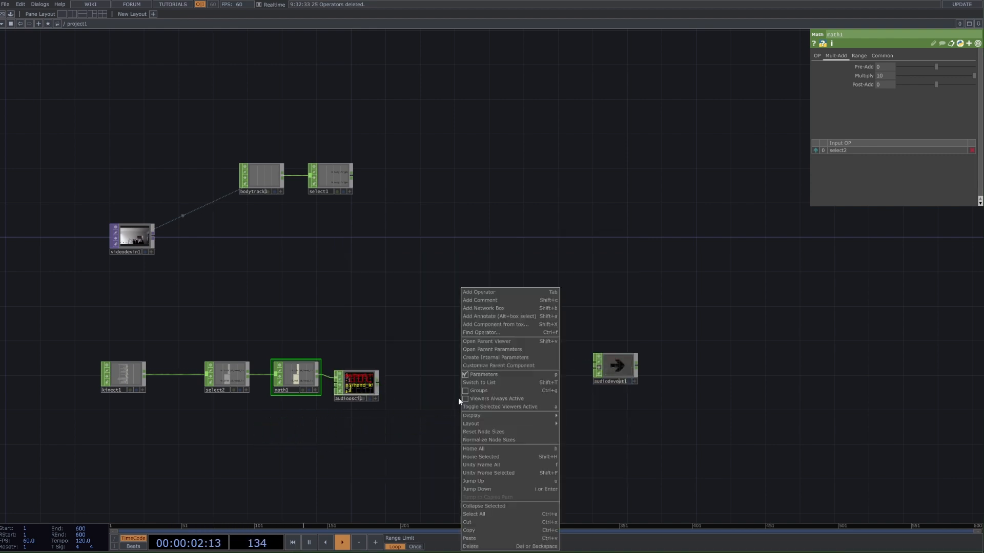
pyautogui.press('Escape')
pyautogui.hotkey('ctrl', 'z')
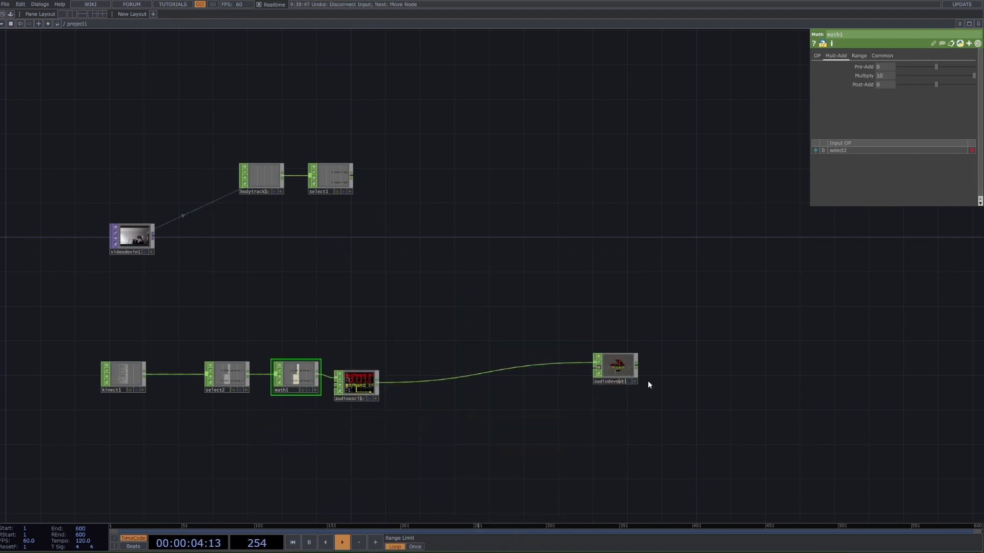
# - Move the Audio Device Out node closer to the oscillator and turn off the viewer of the Video Device In node
pyautogui.moveTo(628, 375); pyautogui.dragTo(490, 400)
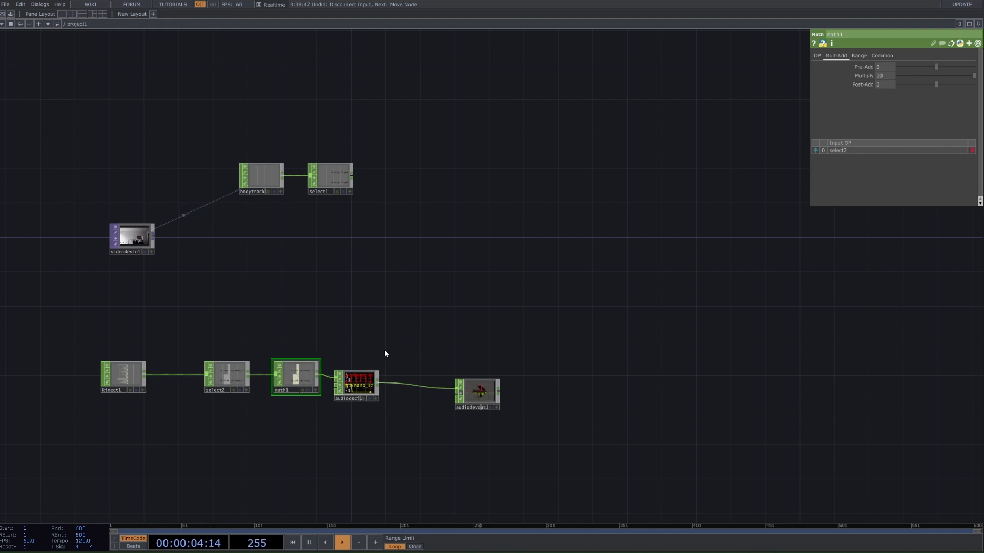
pyautogui.click(116, 229)
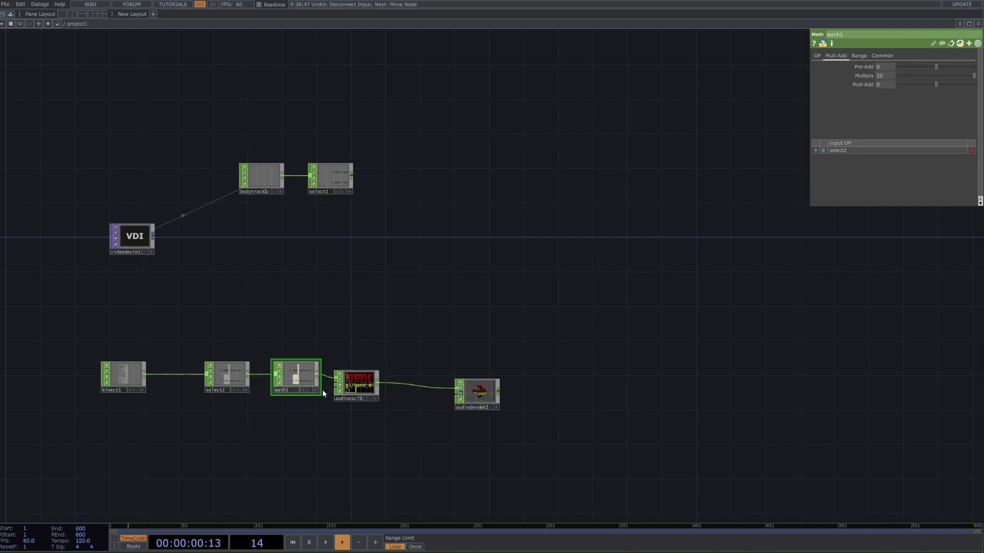
# - Create an Add SOP in the empty area below the audio chain
pyautogui.scroll(-5, 369, 482)
pyautogui.moveTo(370, 453); pyautogui.dragTo(350, 363)
pyautogui.scroll(5, 369, 450)
pyautogui.scroll(1, 369, 450)
pyautogui.scroll(-3, 343, 426)
pyautogui.press('Tab')
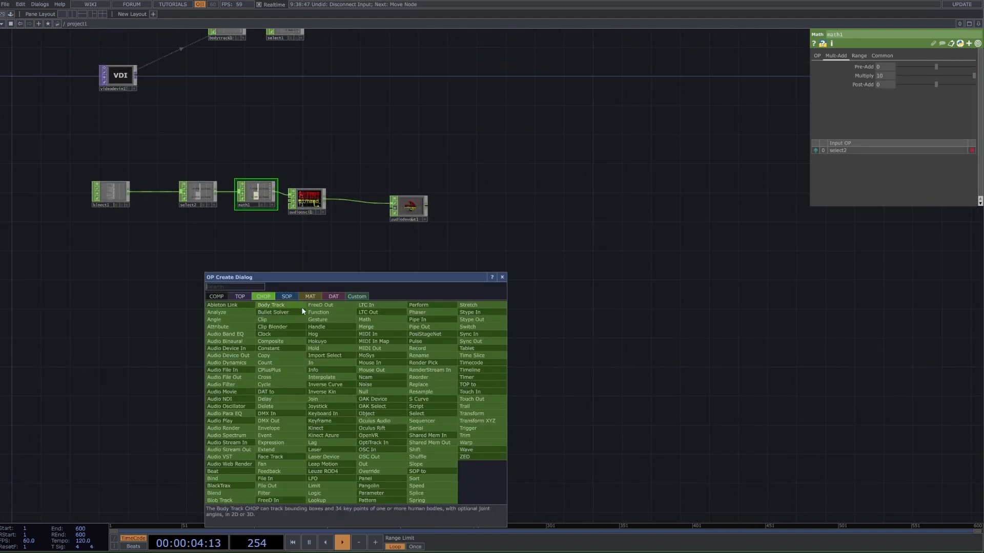
pyautogui.click(286, 296)
pyautogui.click(227, 305)
pyautogui.click(287, 385)
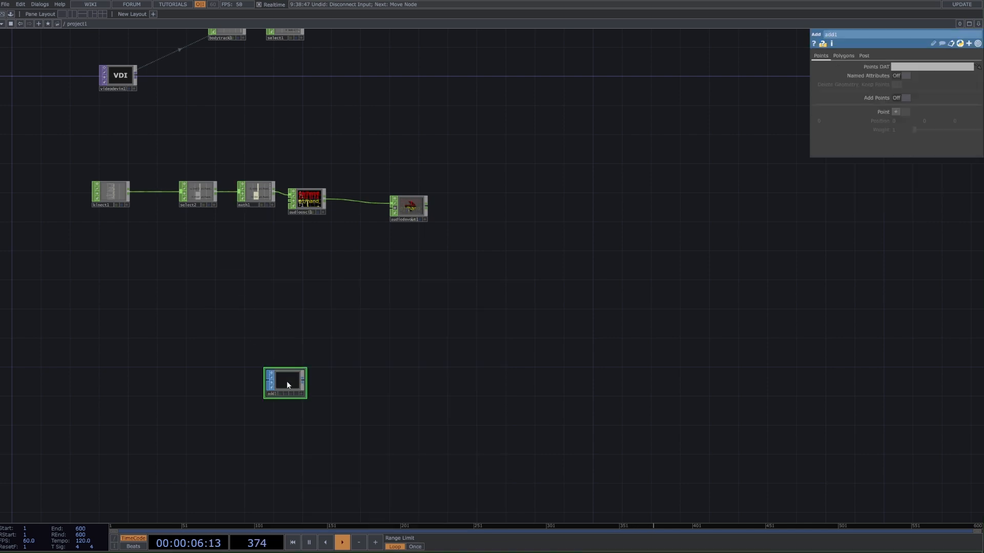
# - Connect a Particle SOP to the Add SOP's output and turn on Add Points for the Add SOP
pyautogui.rightClick(303, 384)
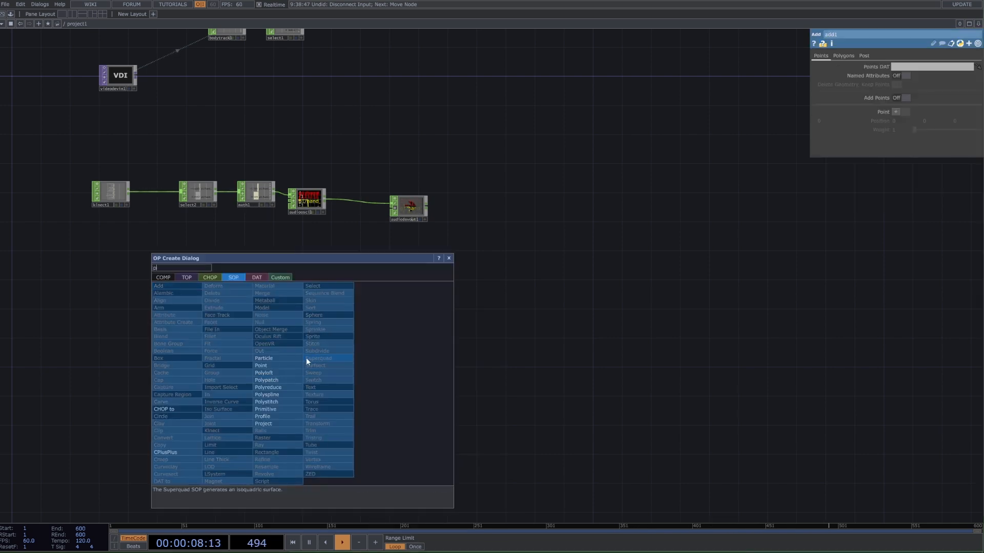
pyautogui.click(306, 359)
pyautogui.click(380, 384)
pyautogui.click(297, 377)
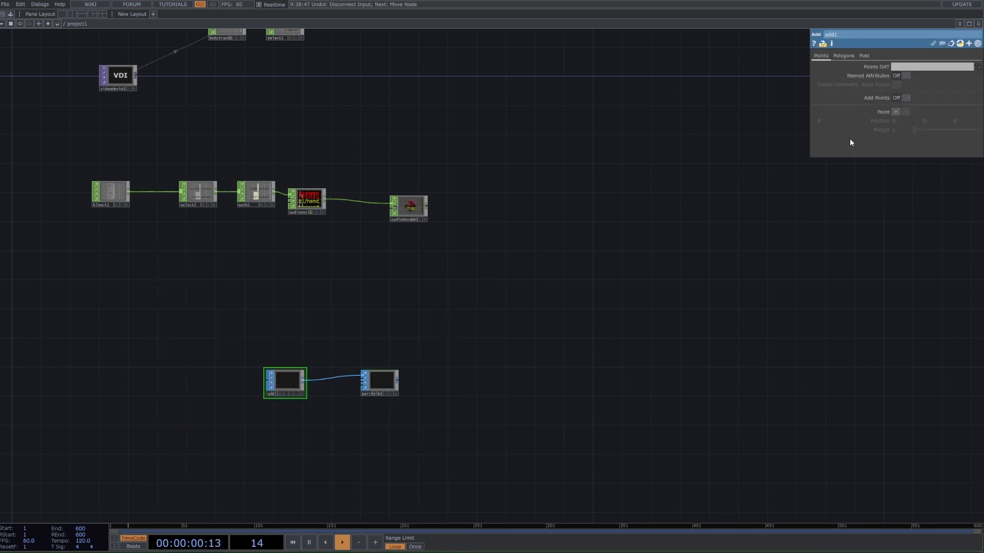
pyautogui.click(896, 97)
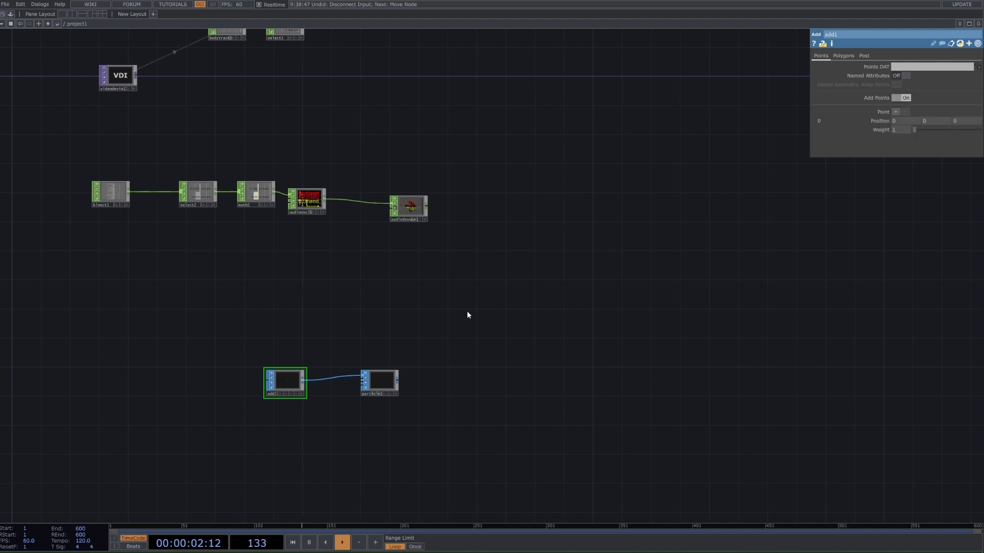
# - Connect a Geometry COMP to the output of the Particle SOP
pyautogui.click(373, 383)
pyautogui.scroll(5, 359, 381)
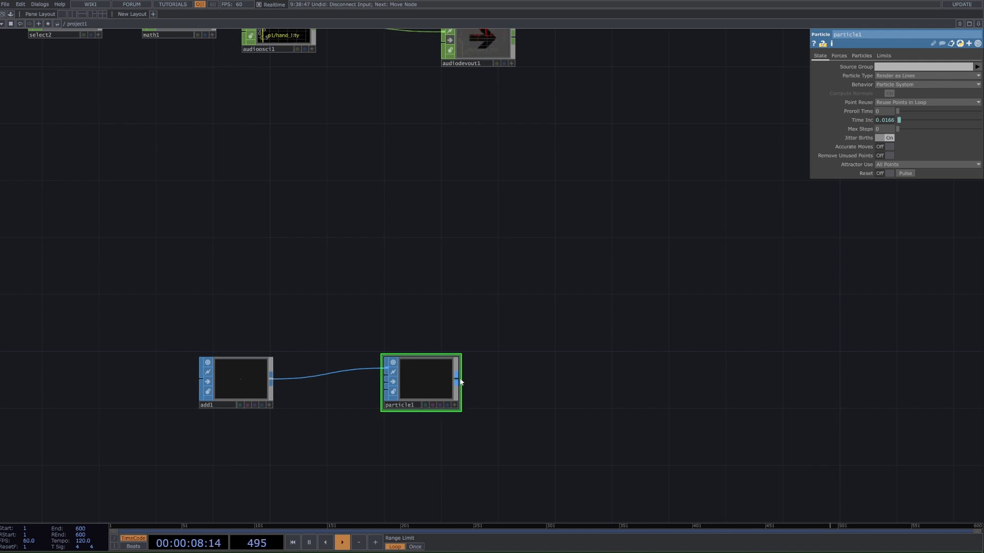
pyautogui.rightClick(460, 381)
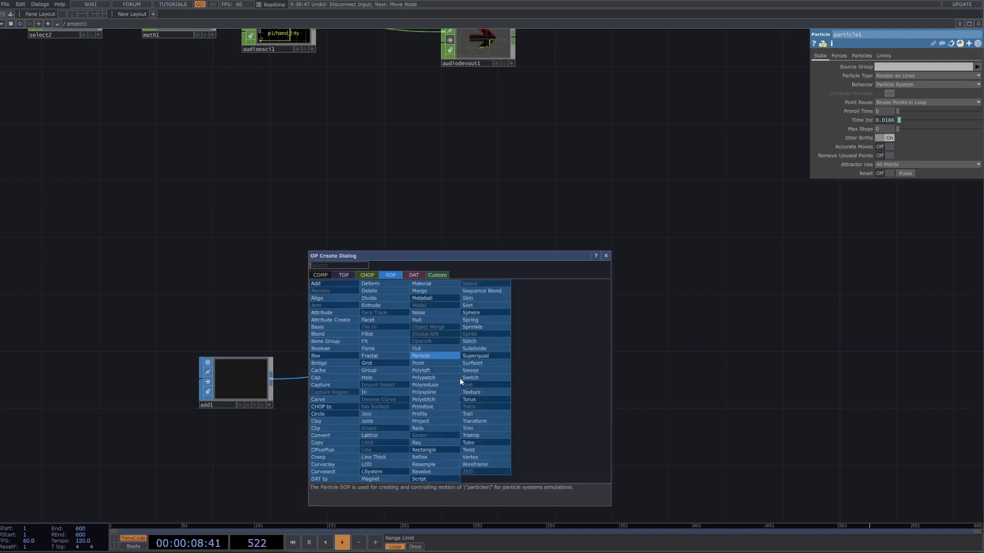
pyautogui.click(324, 276)
pyautogui.write('geo')
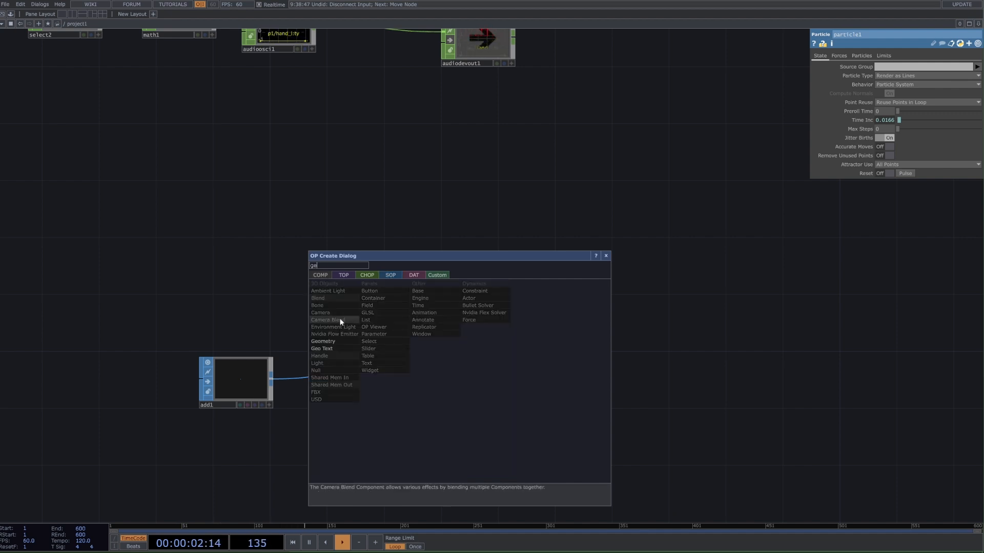
pyautogui.click(333, 341)
pyautogui.click(643, 377)
# - Add a Camera COMP above the Geometry COMP
pyautogui.moveTo(605, 312); pyautogui.dragTo(433, 330)
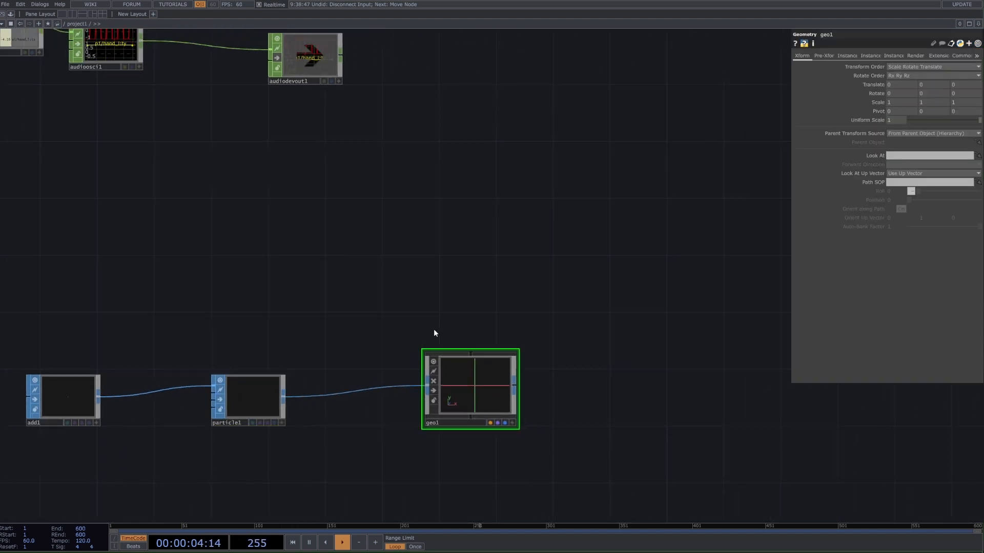
pyautogui.press('Tab')
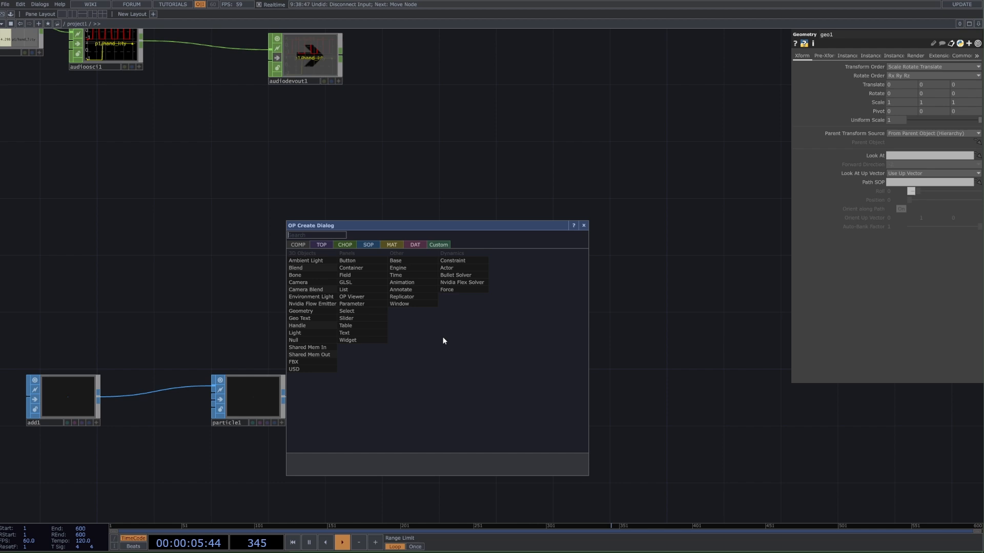
pyautogui.click(317, 281)
pyautogui.click(488, 282)
# - Add a Light COMP beside the camera, above the particle chain
pyautogui.press('Tab')
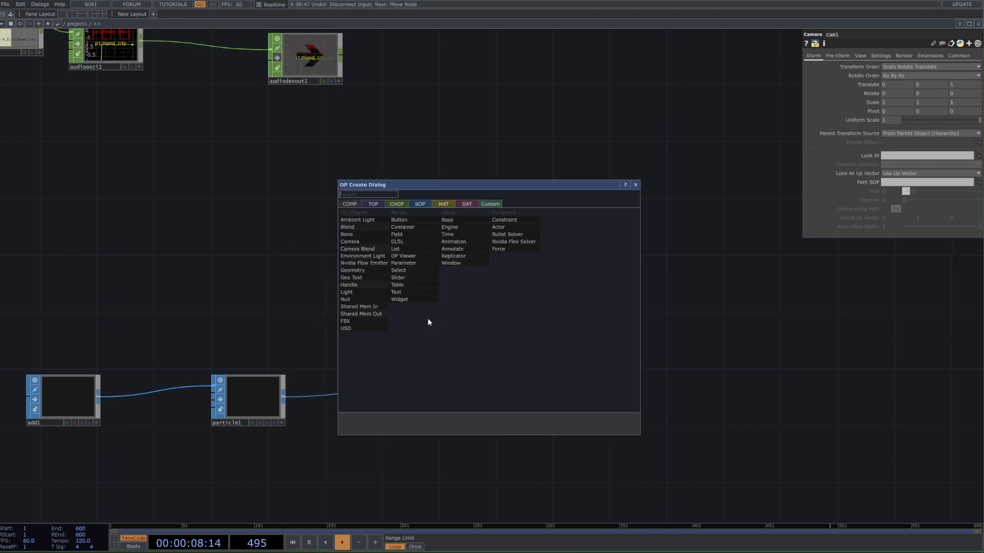
pyautogui.write('li')
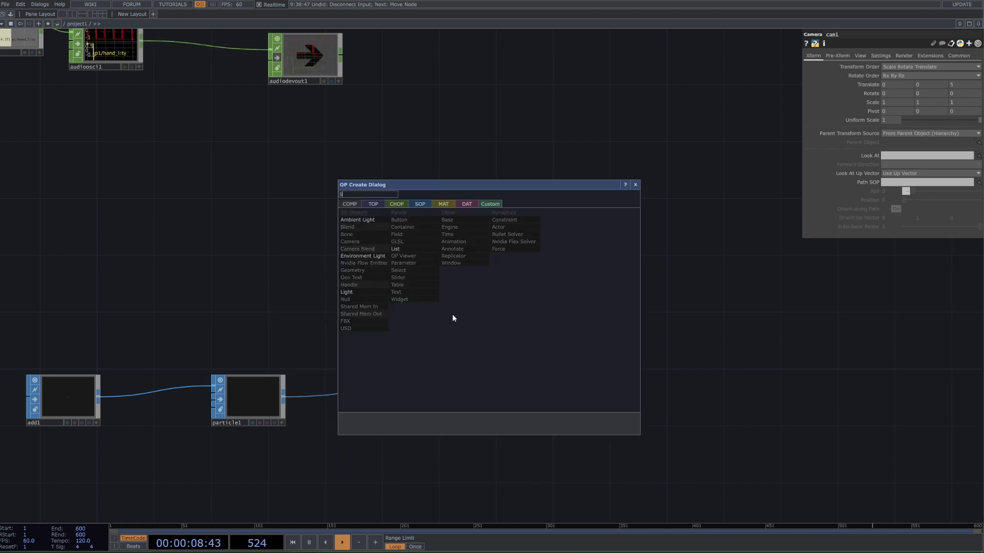
pyautogui.click(355, 291)
pyautogui.click(343, 279)
pyautogui.moveTo(367, 293); pyautogui.dragTo(491, 334, button='middle')
pyautogui.press('Tab')
pyautogui.click(378, 232)
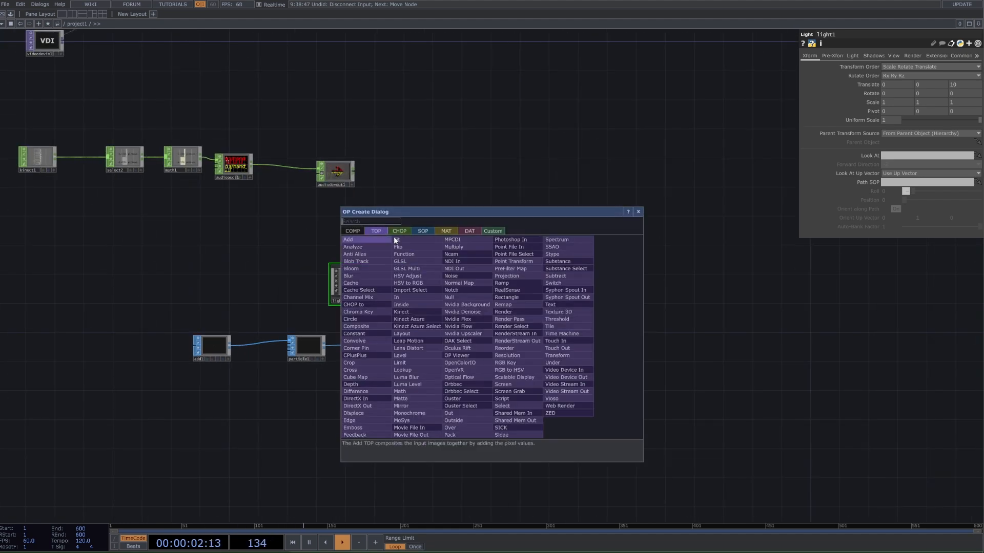
pyautogui.click(512, 320)
pyautogui.click(516, 322)
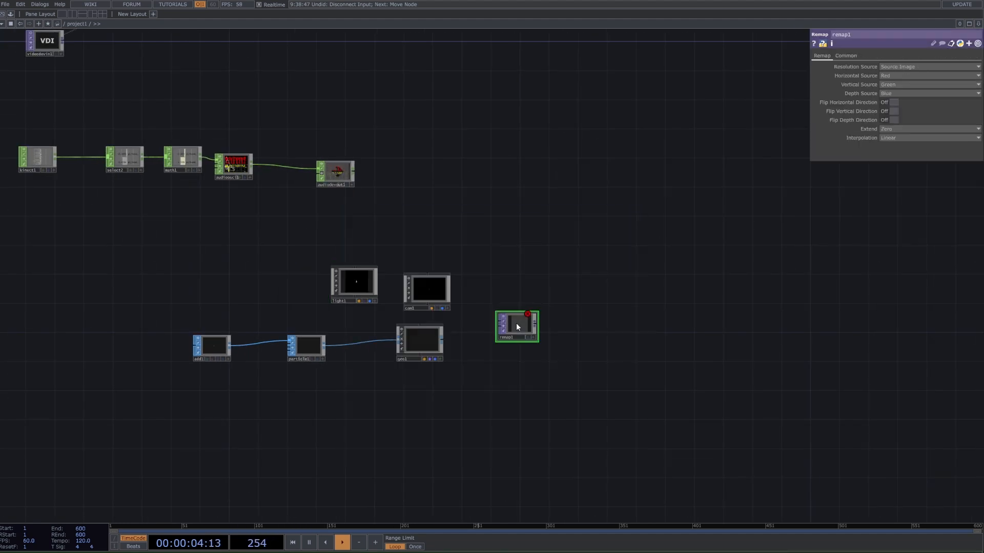
pyautogui.hotkey('ctrl', 'z')
# - Create a Render TOP in the empty space after the Geometry COMP
pyautogui.press('Tab')
pyautogui.write('re')
pyautogui.click(521, 308)
pyautogui.click(515, 340)
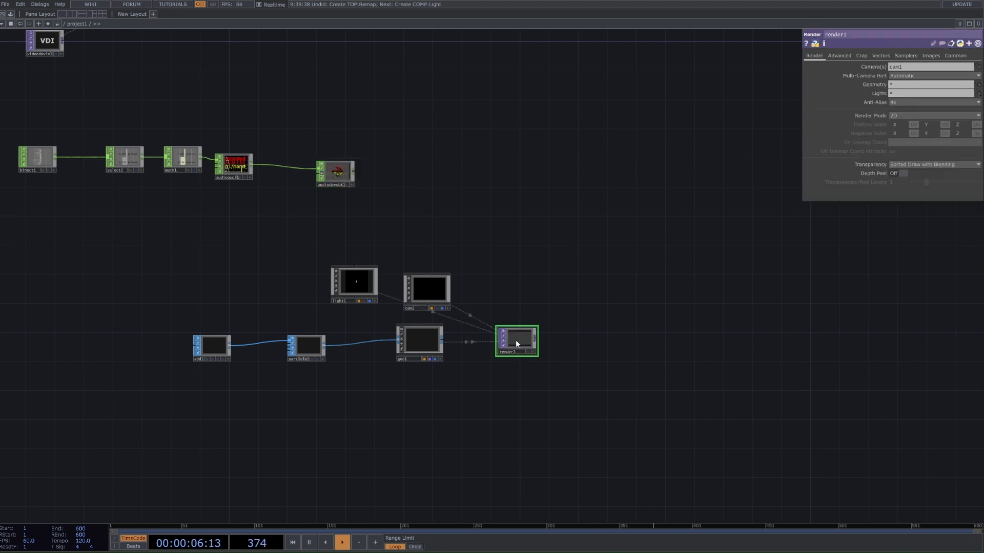
pyautogui.scroll(5, 524, 346)
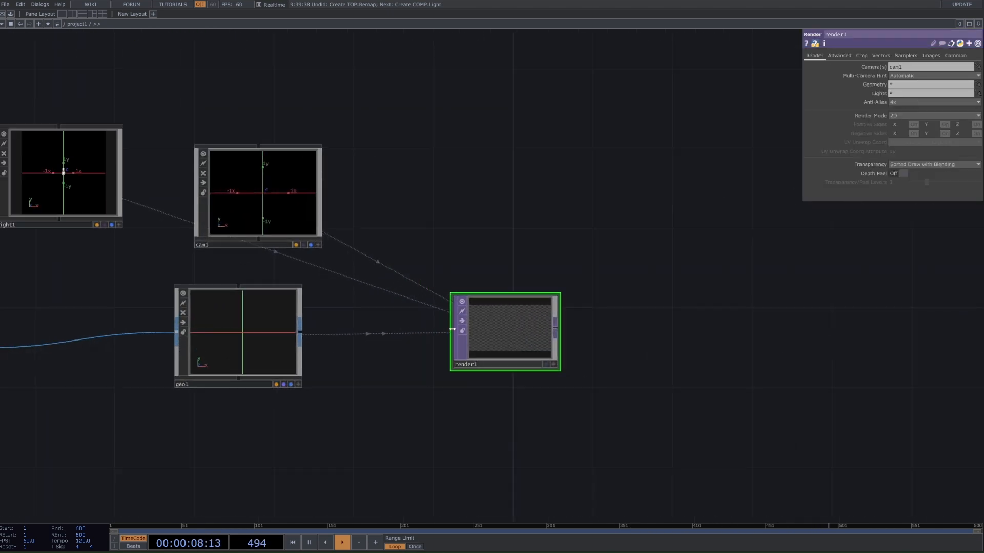
pyautogui.scroll(-3, 522, 330)
pyautogui.scroll(2, 603, 314)
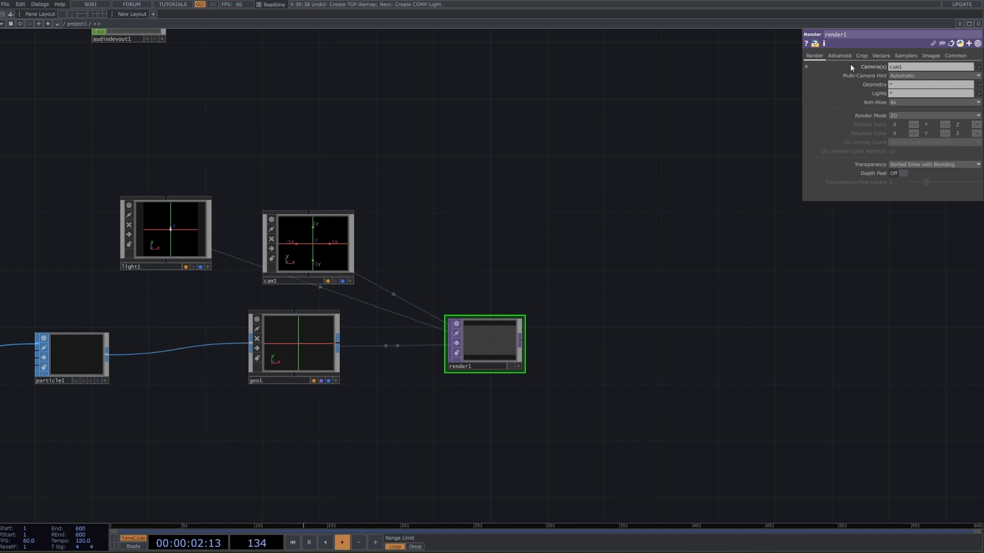
# - Set the Render TOP's resolution to 1920 x 1080
pyautogui.click(955, 55)
pyautogui.click(977, 66)
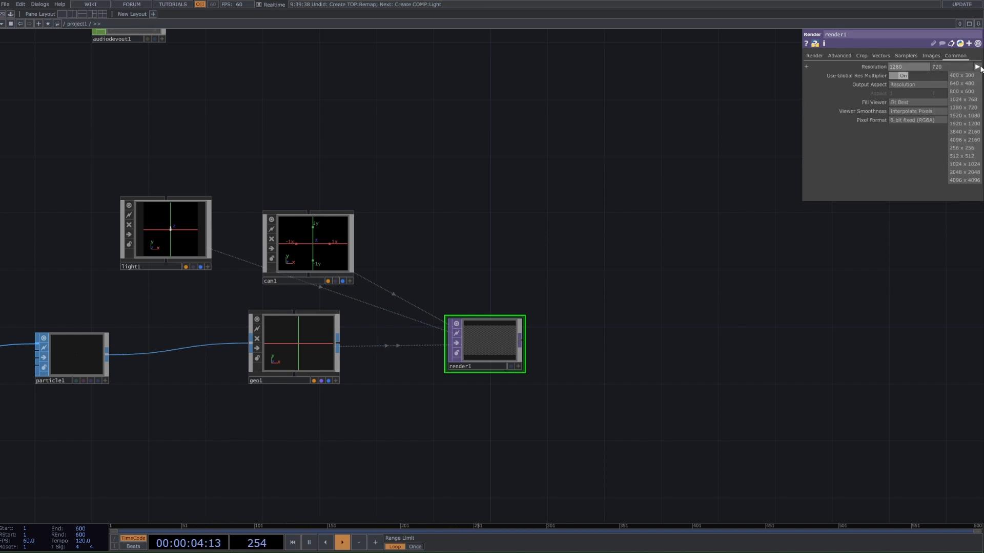
pyautogui.click(980, 117)
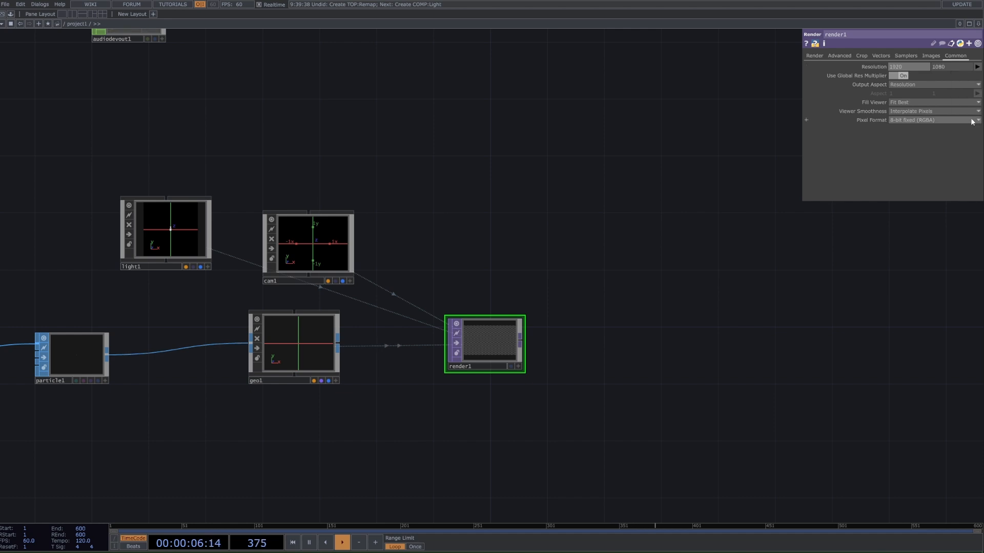
# - Connect a Null TOP to the Render TOP's output and show it as the network background
pyautogui.scroll(-5, 657, 308)
pyautogui.moveTo(581, 317); pyautogui.dragTo(484, 319)
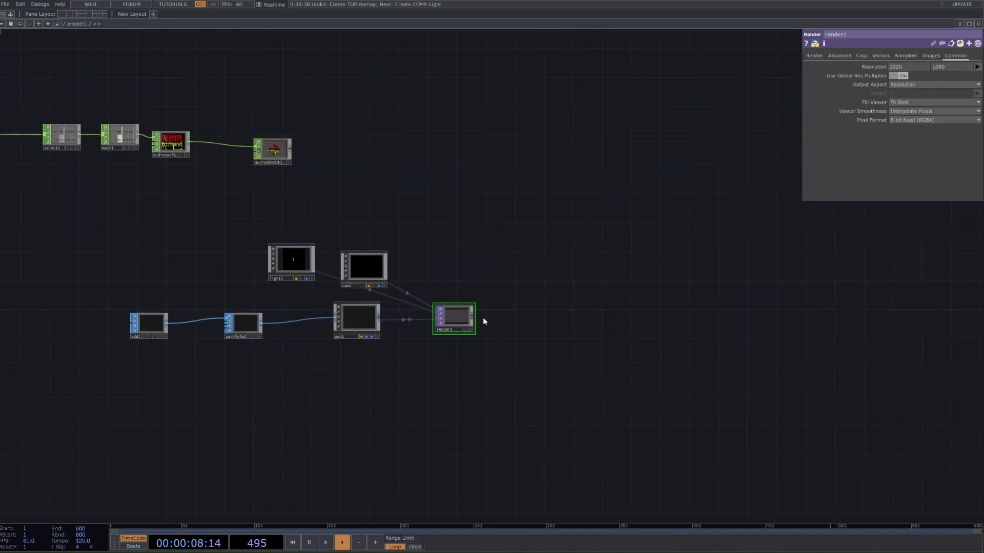
pyautogui.scroll(3, 473, 320)
pyautogui.rightClick(472, 315)
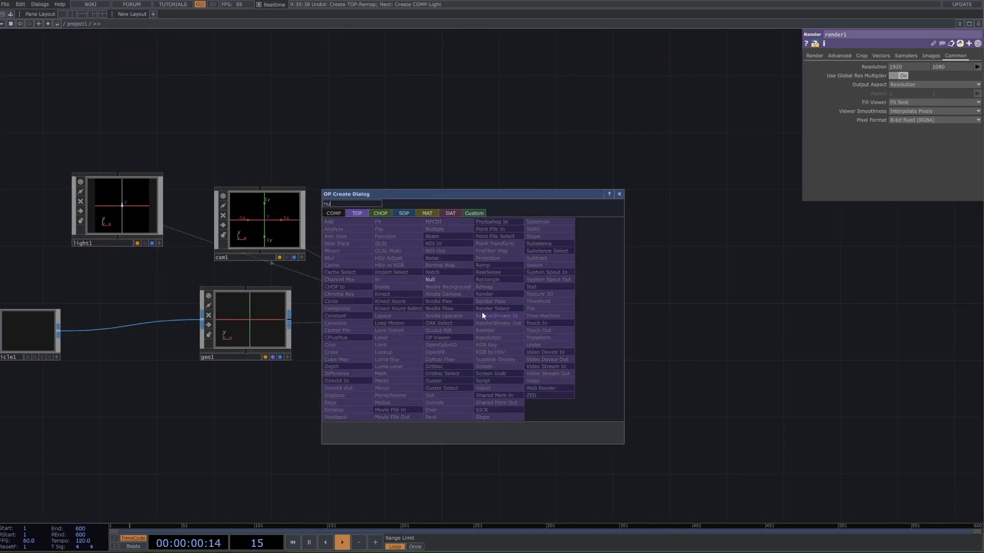
pyautogui.click(482, 312)
pyautogui.click(817, 319)
pyautogui.click(846, 342)
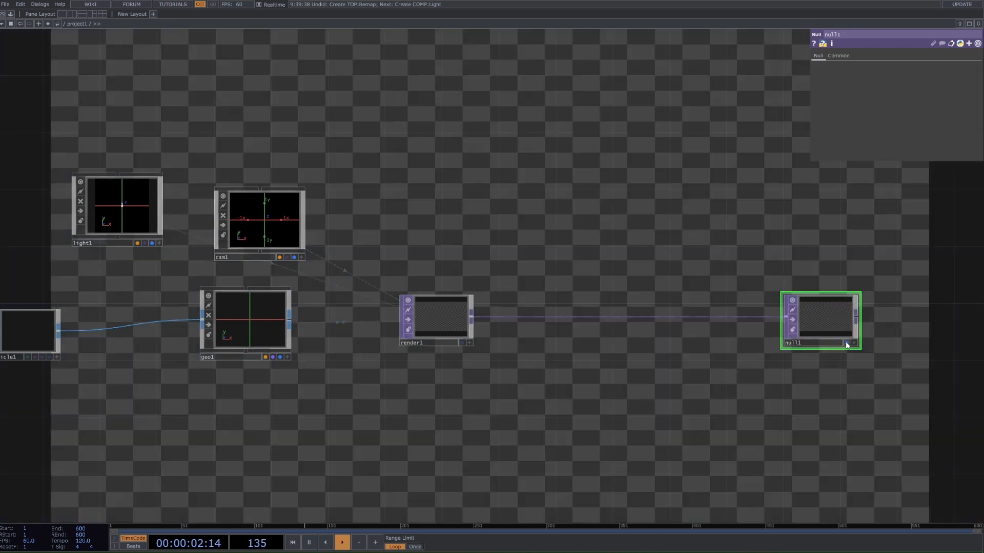
# - Align the Audio Oscillator and Audio Device Out nodes in one row with the Math node
pyautogui.scroll(-4, 846, 346)
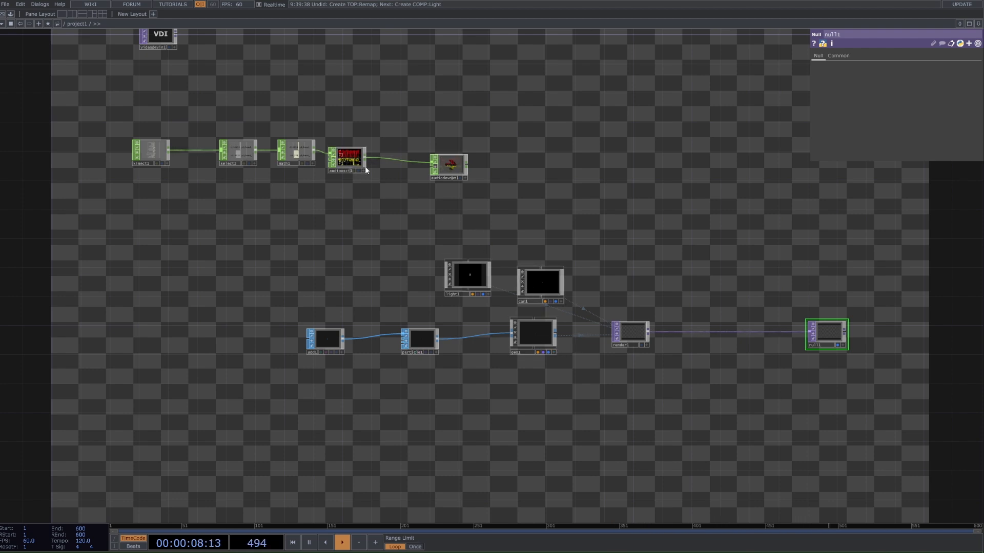
pyautogui.scroll(2, 392, 211)
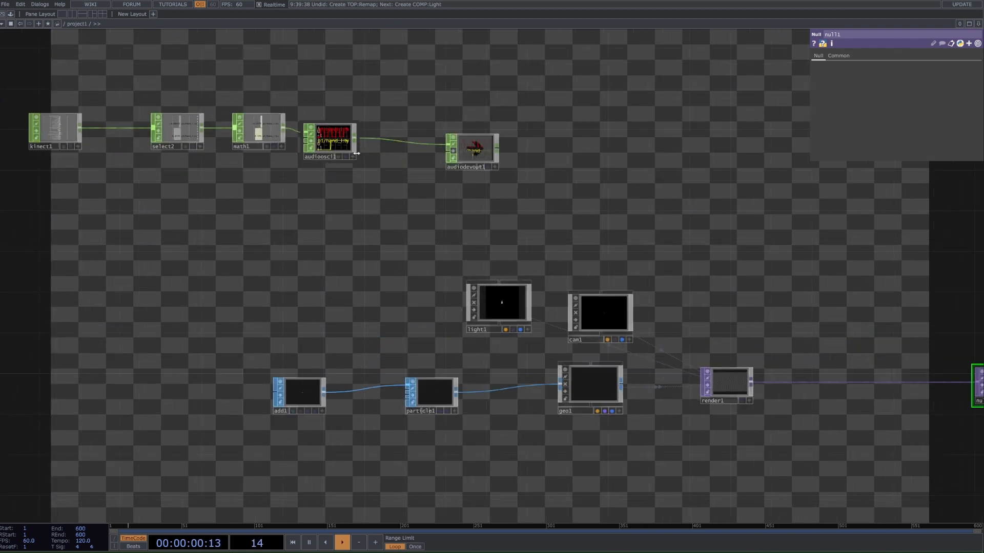
pyautogui.click(331, 144)
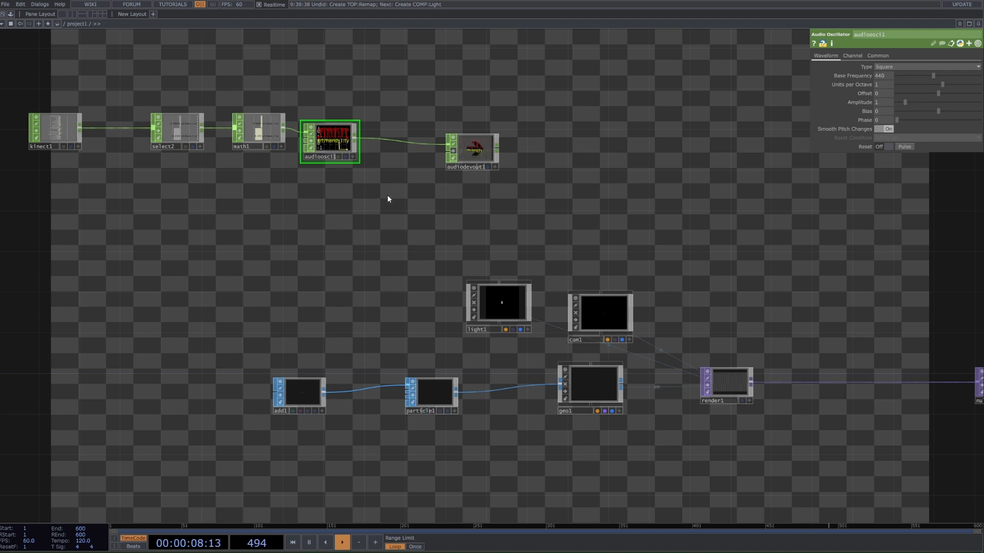
pyautogui.moveTo(351, 147); pyautogui.dragTo(351, 137)
pyautogui.moveTo(458, 152); pyautogui.dragTo(479, 132)
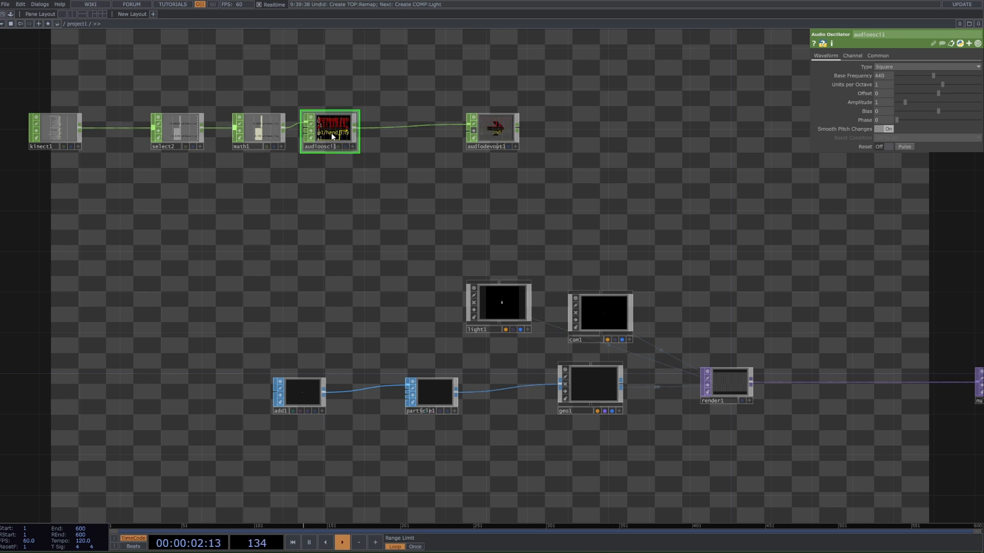
# - Create a CHOP to TOP below the Audio Oscillator that uses audioosc1 as its source CHOP
pyautogui.press('Tab')
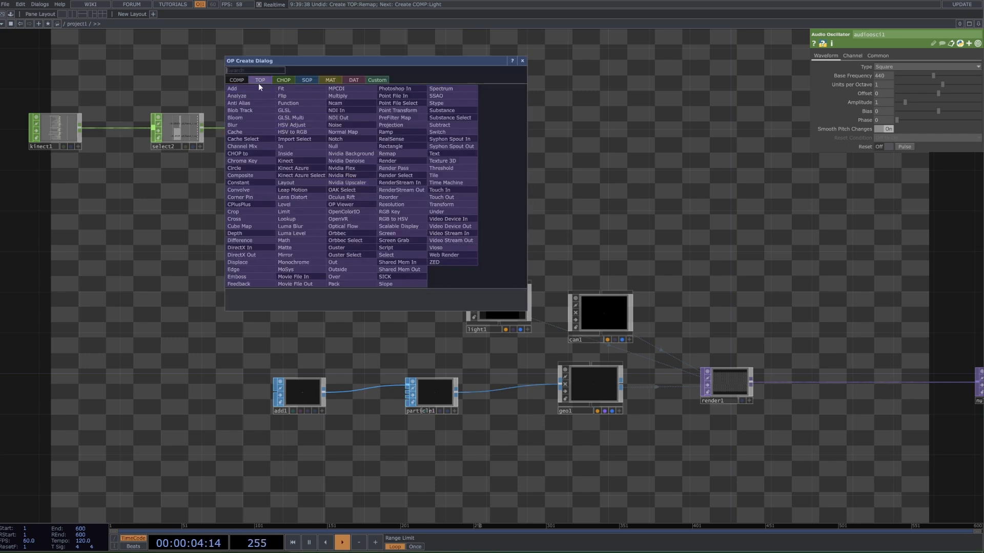
pyautogui.write('ch')
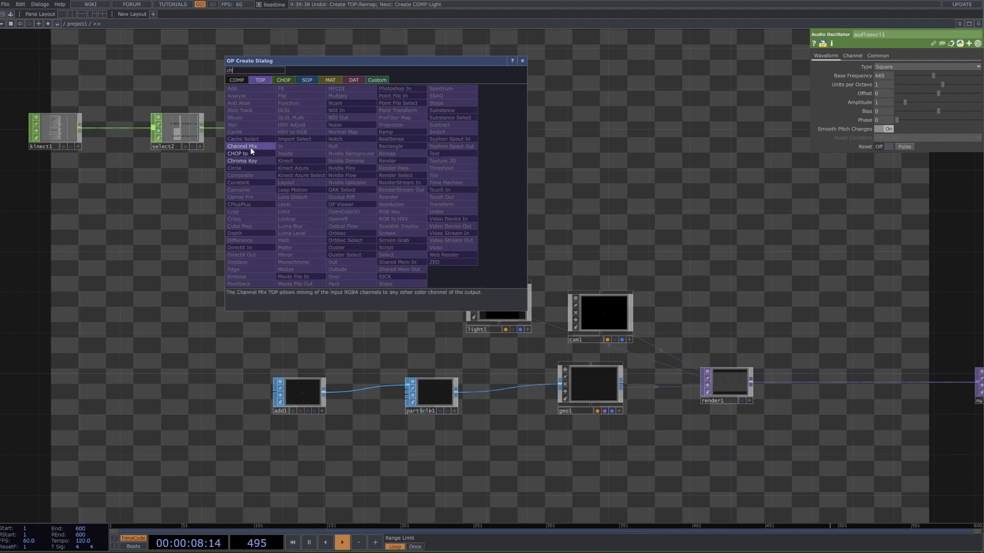
pyautogui.click(251, 153)
pyautogui.click(361, 202)
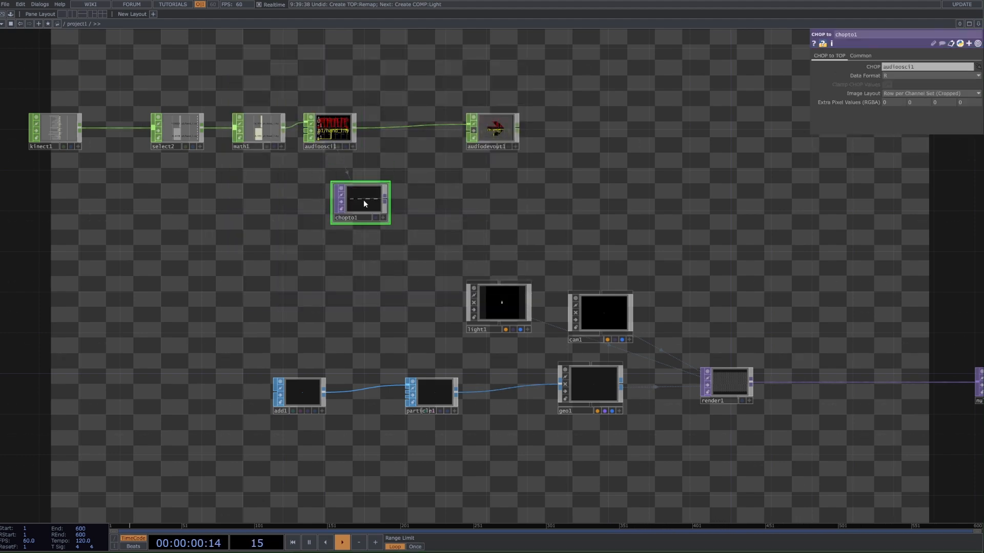
pyautogui.scroll(8, 363, 203)
pyautogui.scroll(-5, 359, 205)
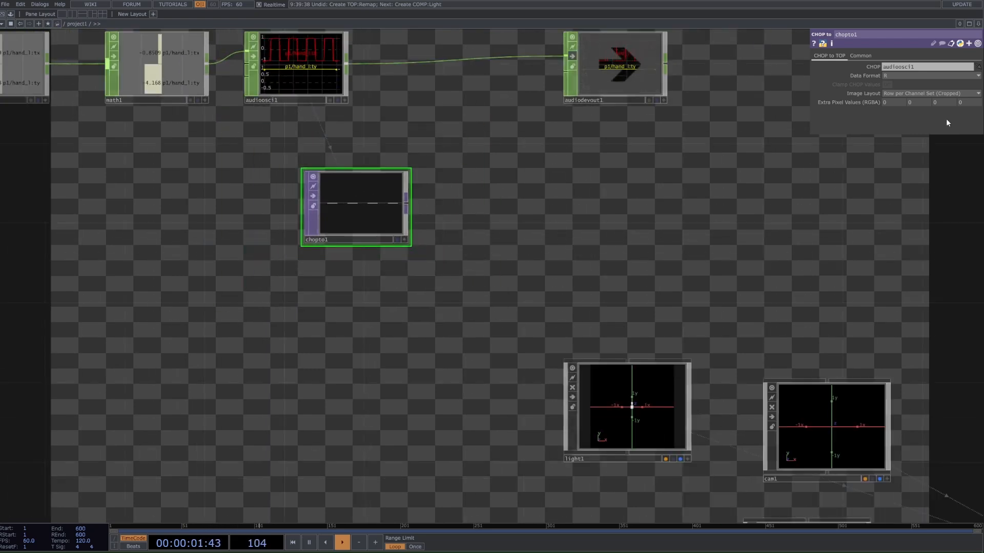
# - Set the CHOP to TOP's data format to RG and its image layout to Fit to Square (Combine Sets)
pyautogui.click(904, 77)
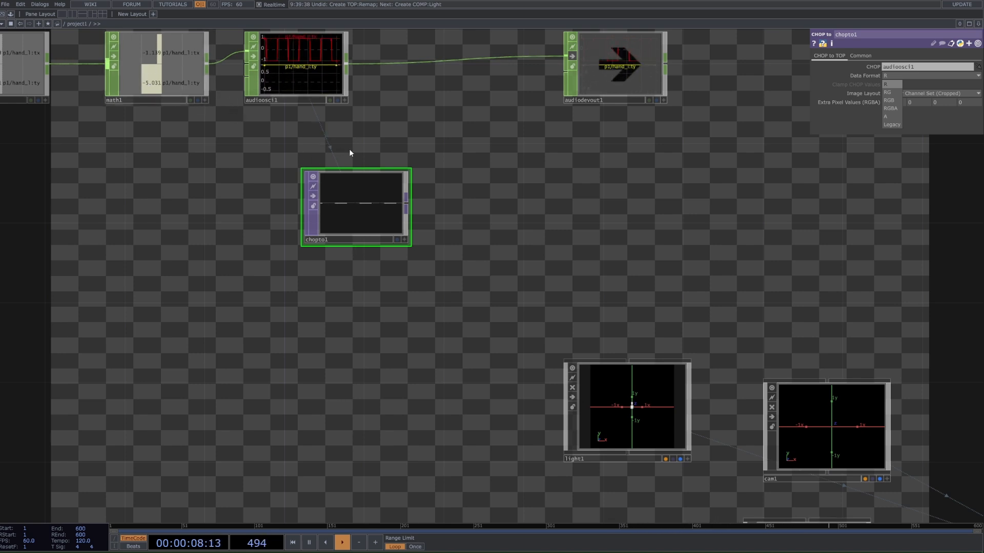
pyautogui.click(896, 91)
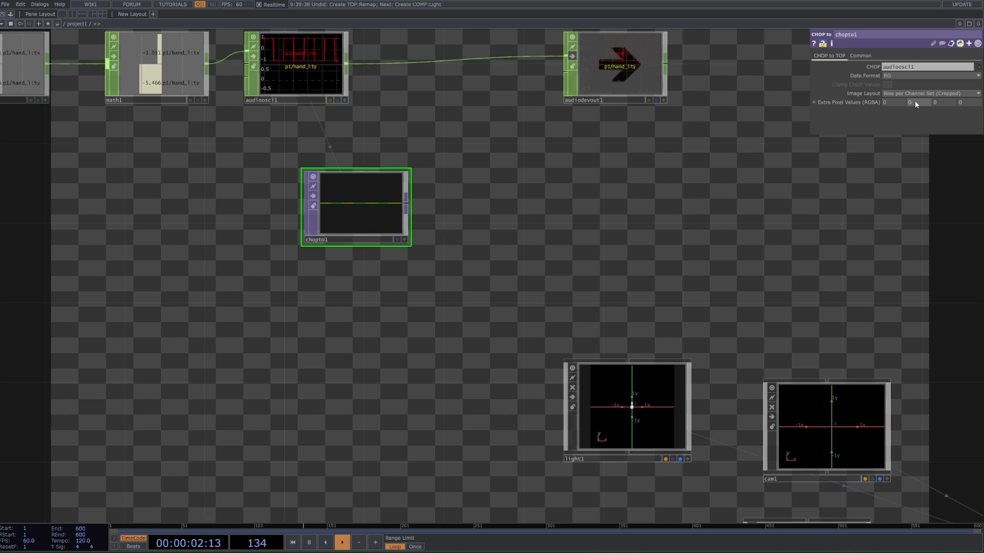
pyautogui.click(895, 93)
pyautogui.click(896, 118)
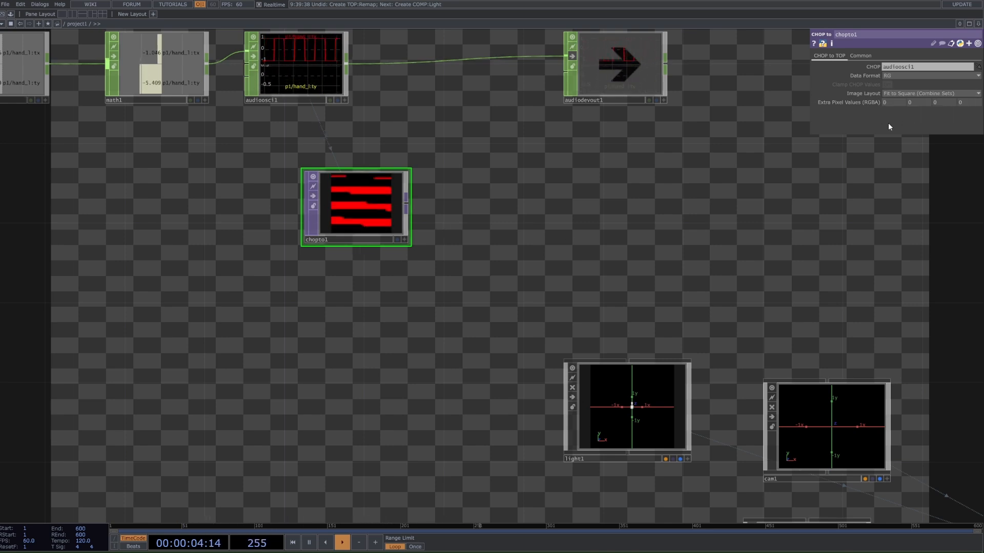
# - Set the Audio Oscillator's waveform type to Sine and move the CHOP to TOP node further below it
pyautogui.click(306, 70)
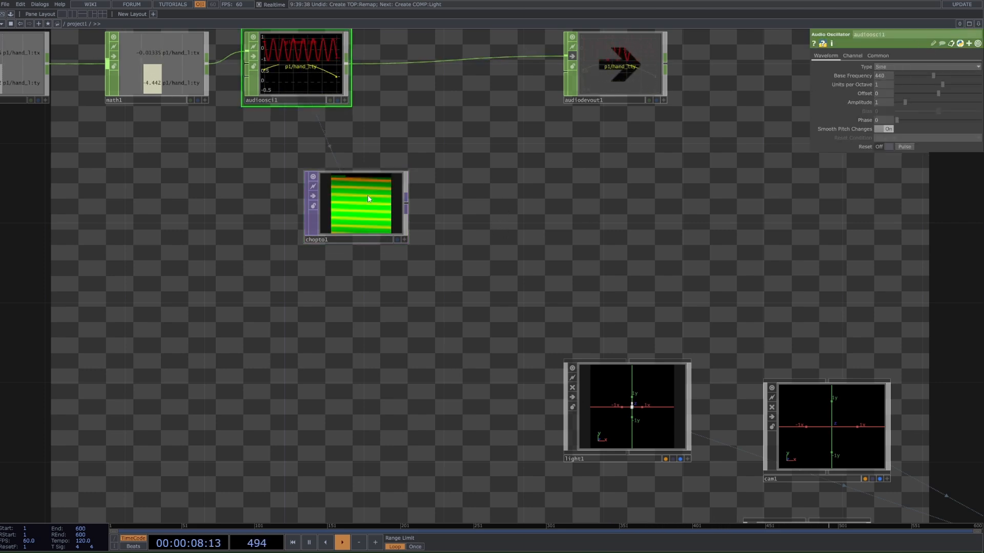
pyautogui.scroll(-2, 429, 270)
pyautogui.moveTo(430, 270); pyautogui.dragTo(377, 215)
pyautogui.moveTo(310, 161); pyautogui.dragTo(324, 218)
# - Turn on instancing for the Geometry COMP
pyautogui.click(631, 404)
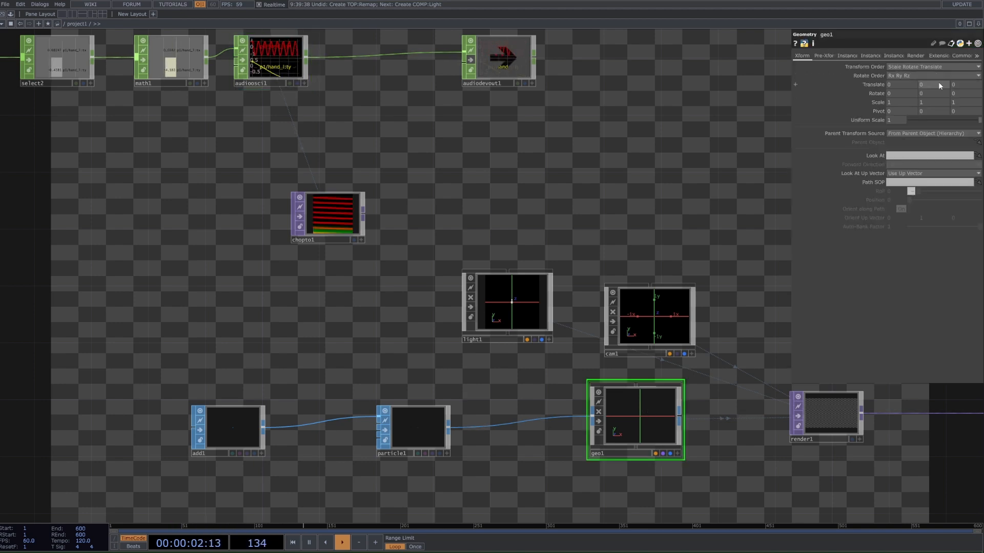
pyautogui.click(869, 56)
pyautogui.click(848, 54)
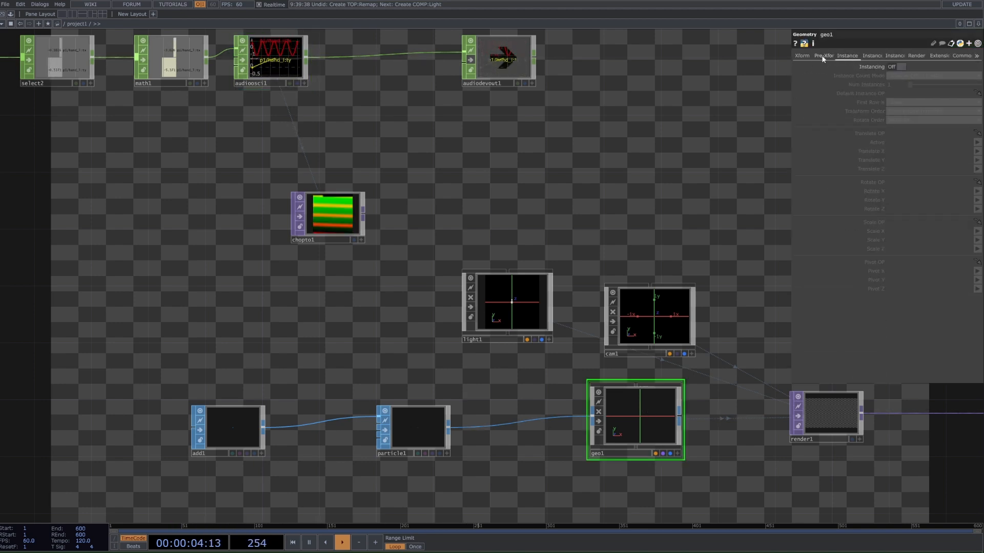
pyautogui.click(902, 65)
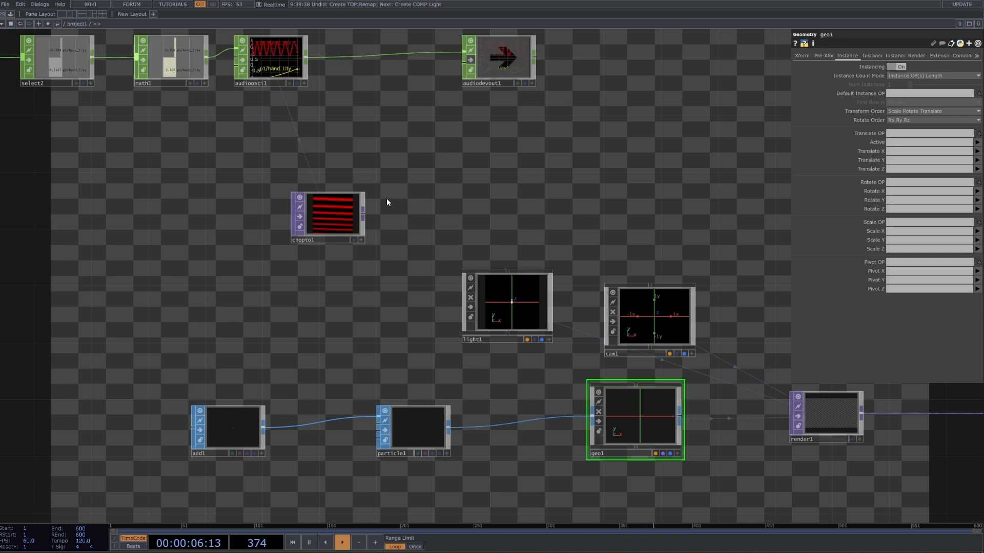
# - Use chopto1 as the geometry's Translate OP, with r for Translate X and g for Translate Y
pyautogui.moveTo(325, 225); pyautogui.dragTo(927, 134)
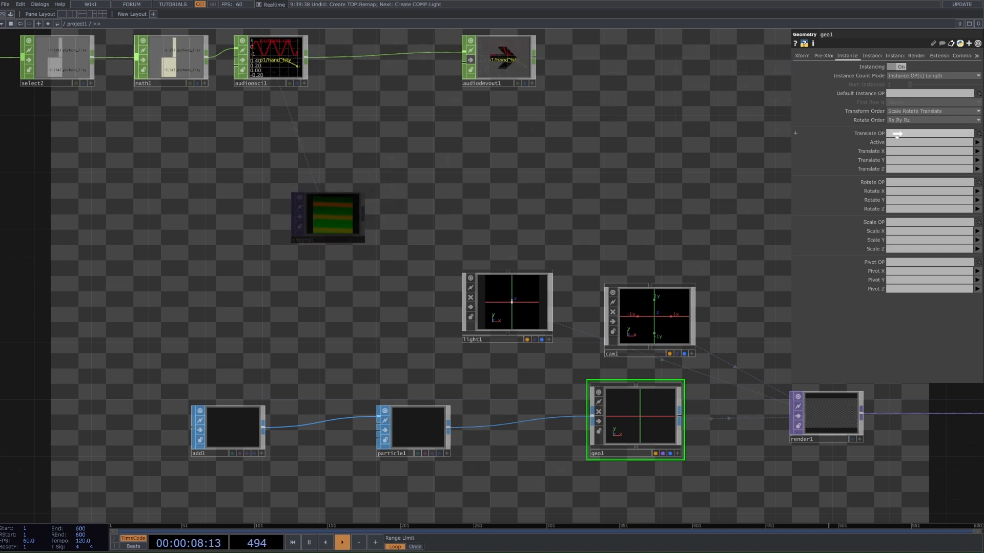
pyautogui.click(977, 151)
pyautogui.click(979, 161)
pyautogui.click(978, 161)
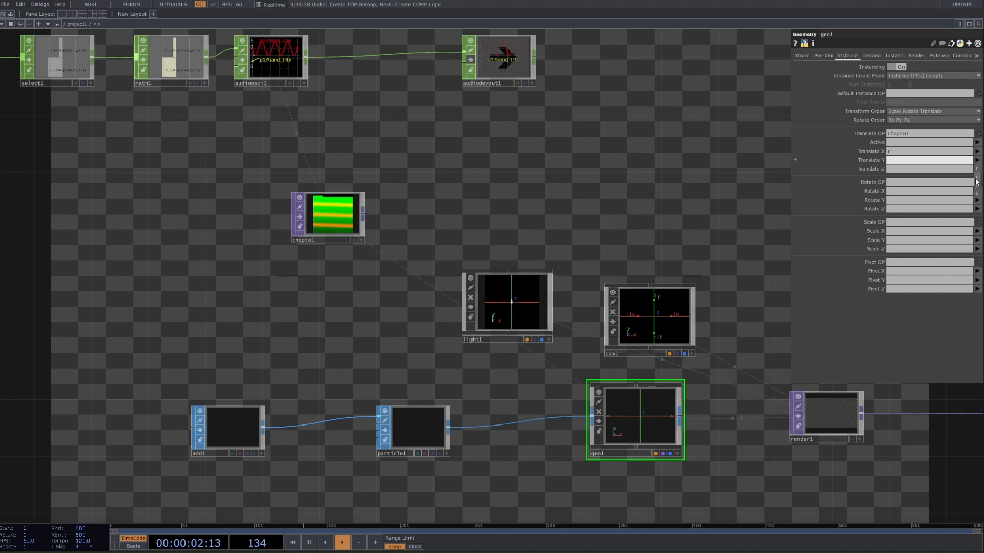
pyautogui.click(977, 178)
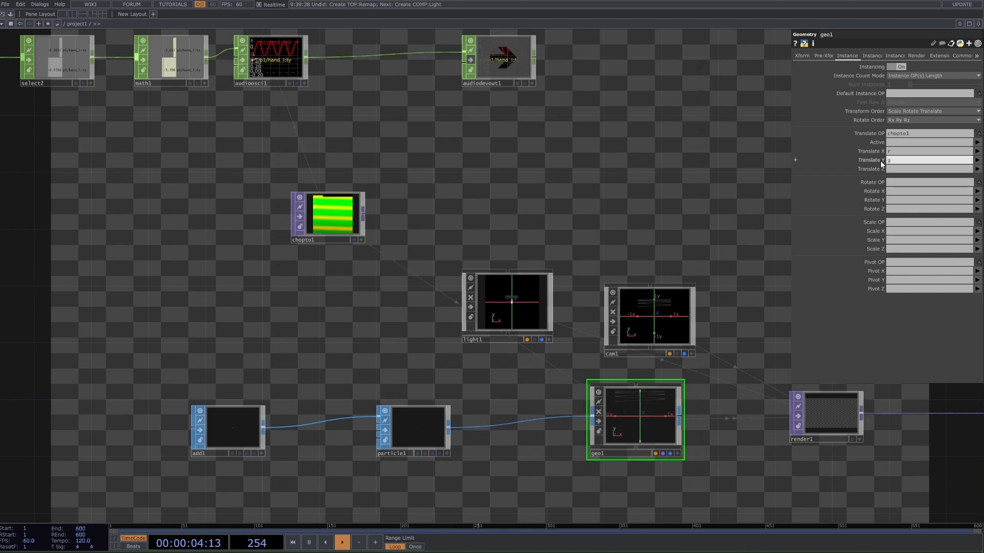
# - Inspect the Render TOP's output up close and check it against the camera and geometry nodes
pyautogui.moveTo(709, 332); pyautogui.dragTo(525, 336)
pyautogui.moveTo(702, 423); pyautogui.dragTo(551, 408)
pyautogui.scroll(6, 549, 408)
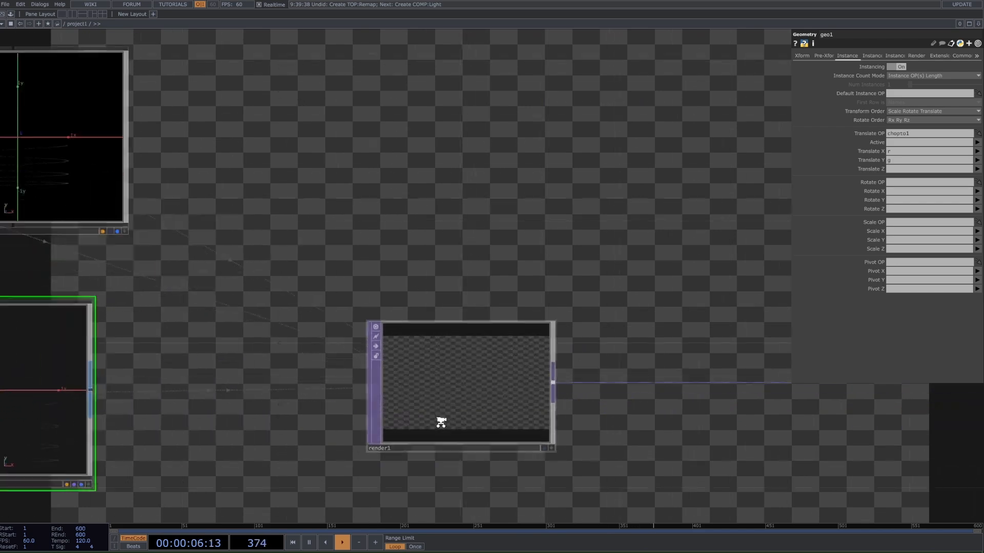
pyautogui.scroll(2, 440, 422)
pyautogui.scroll(-7, 482, 397)
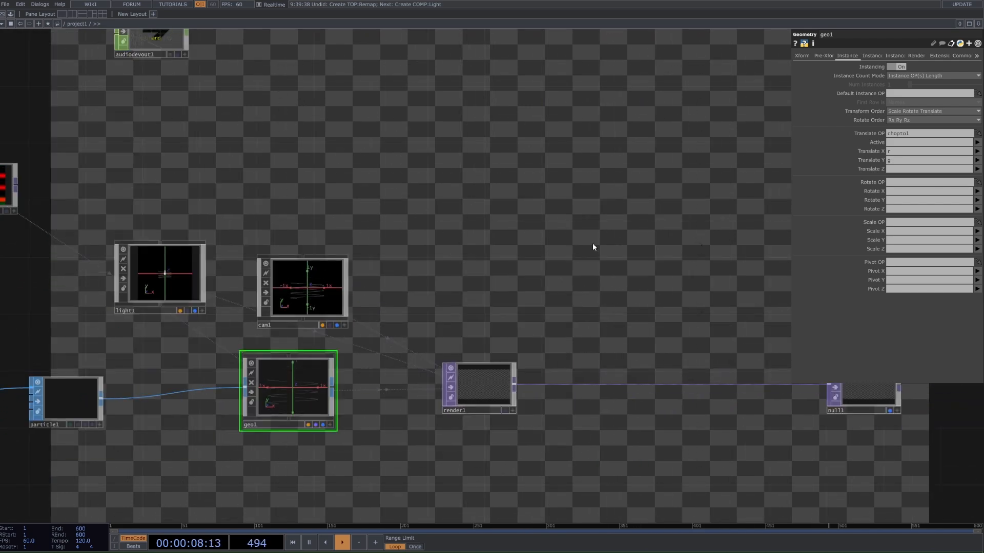
pyautogui.scroll(-6, 466, 351)
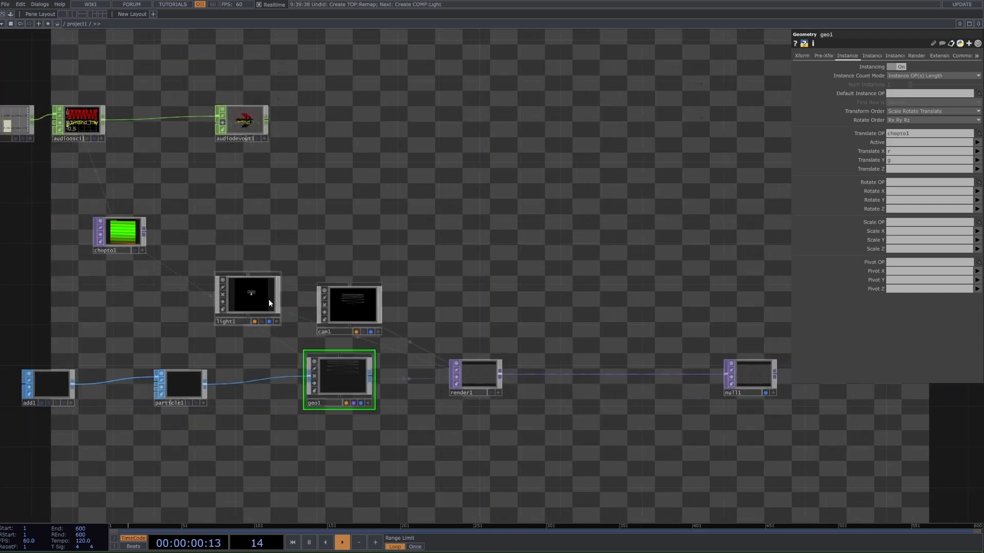
# - Examine how the instanced geometry appears in the light, camera and geometry node viewers
pyautogui.scroll(10, 235, 274)
pyautogui.scroll(-8, 334, 325)
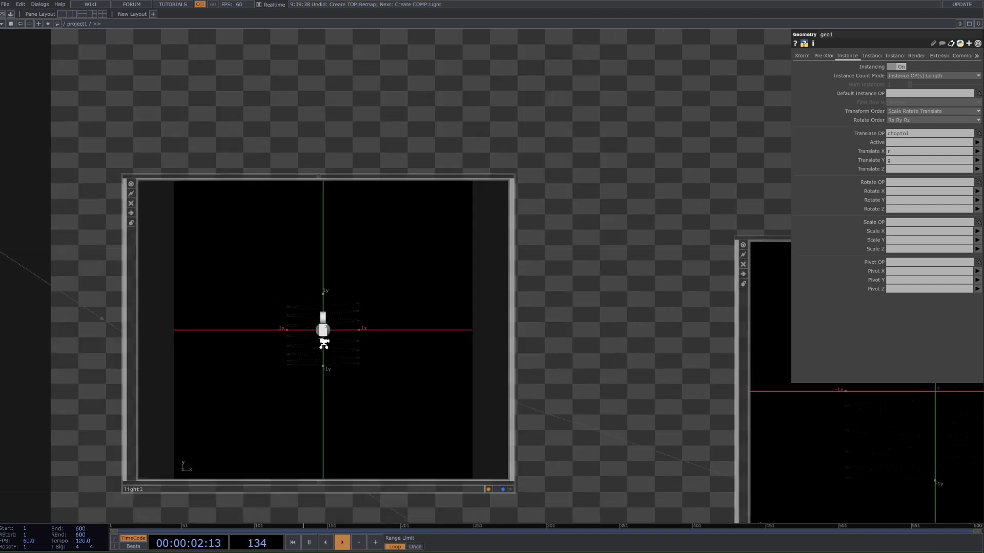
pyautogui.scroll(5, 487, 355)
pyautogui.scroll(-7, 488, 355)
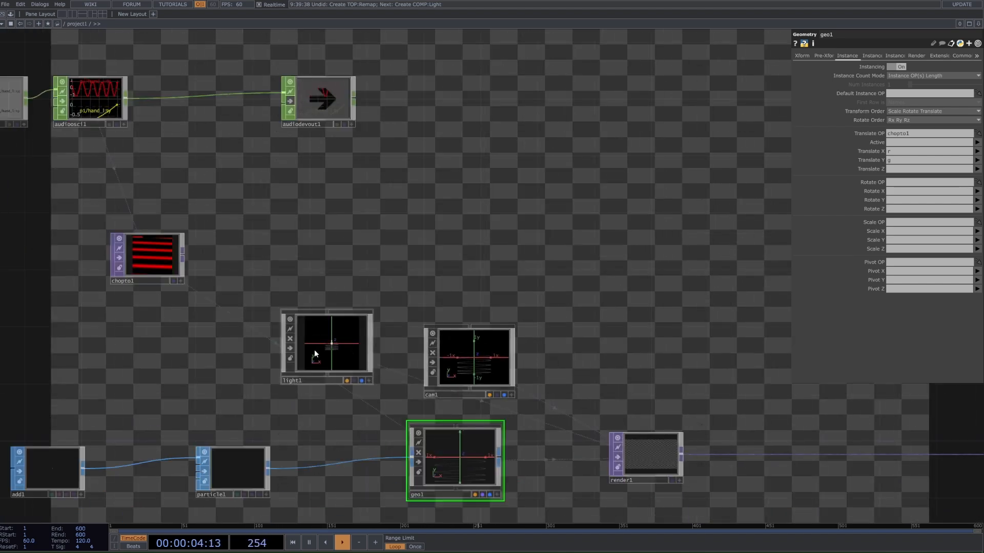
pyautogui.moveTo(358, 393); pyautogui.dragTo(281, 332)
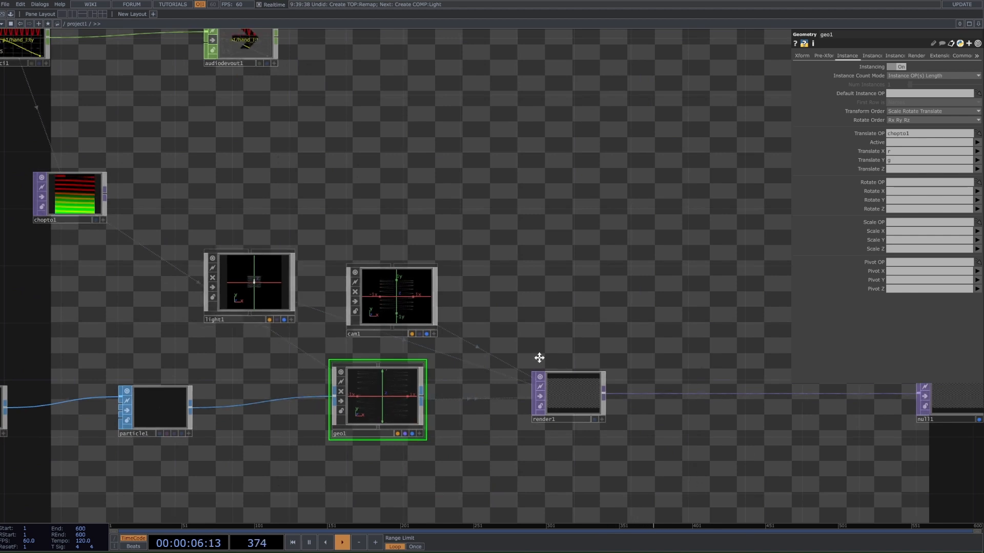
pyautogui.moveTo(538, 359); pyautogui.dragTo(410, 345)
pyautogui.scroll(-3, 410, 345)
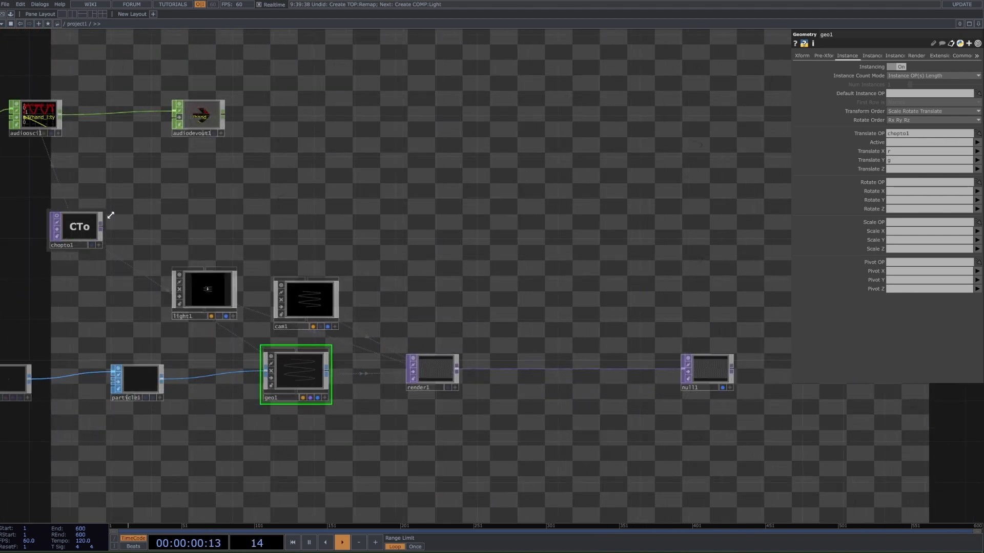
# - Add the bloom and feedback components from the palette's ImageFilters category to the network above the render and null nodes
pyautogui.click(3, 16)
pyautogui.press('Escape')
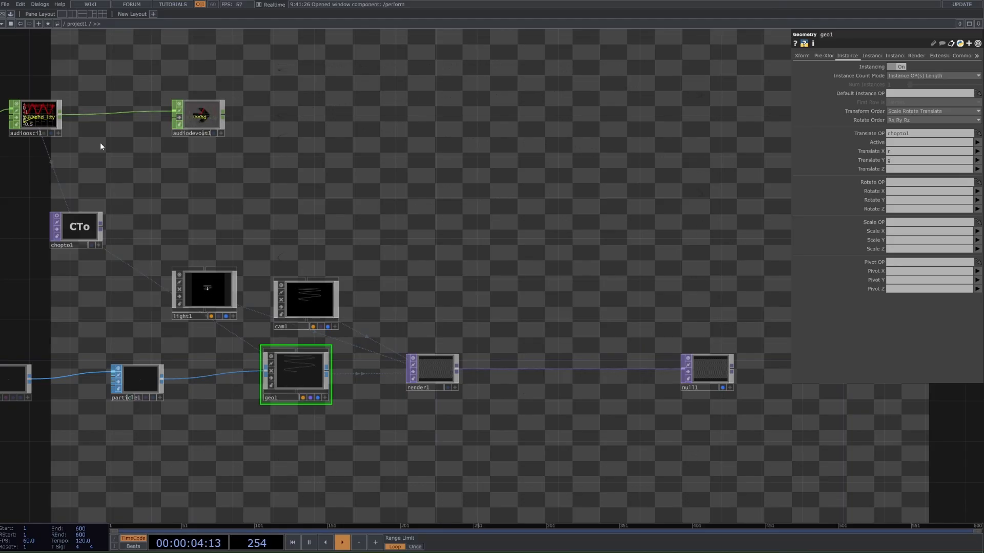
pyautogui.click(11, 17)
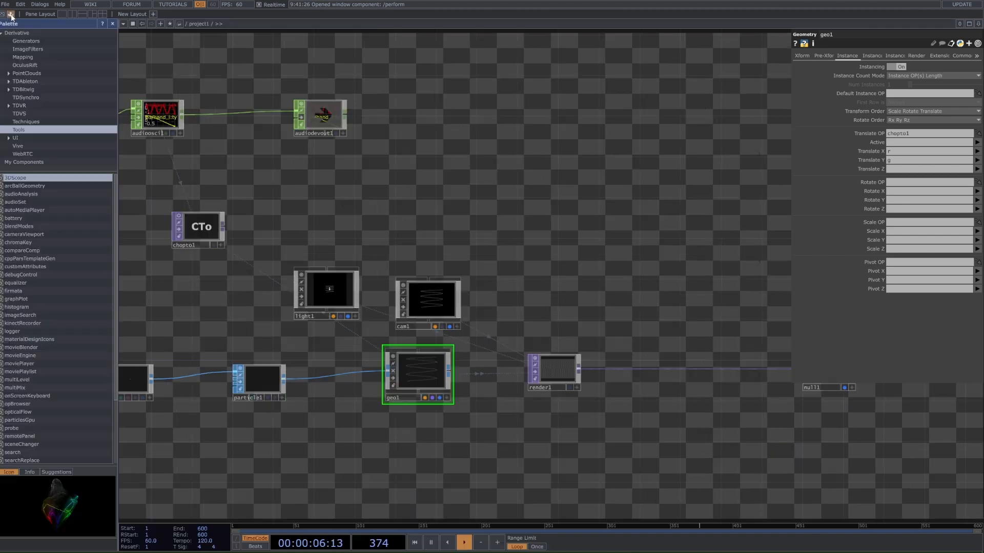
pyautogui.click(38, 51)
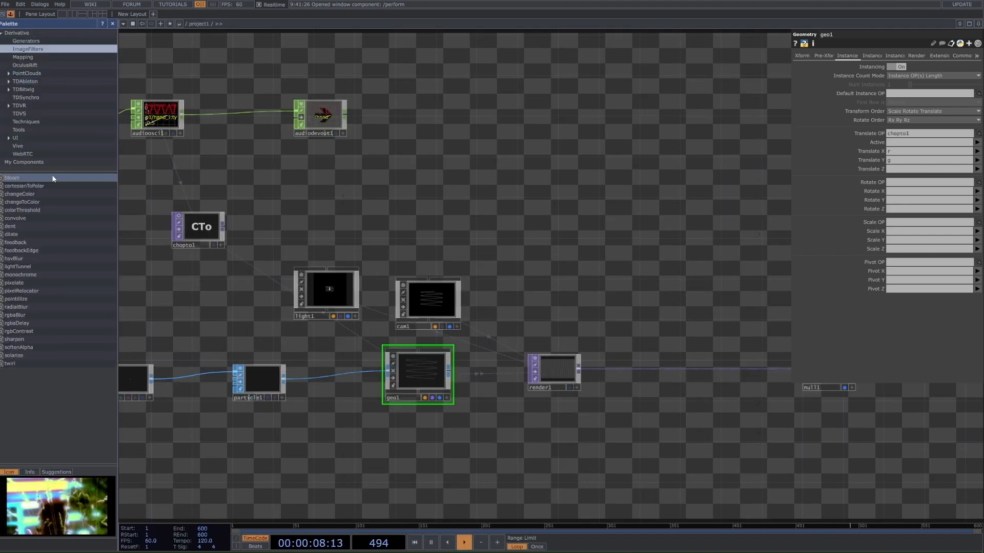
pyautogui.moveTo(33, 184); pyautogui.dragTo(628, 264)
pyautogui.moveTo(21, 242); pyautogui.dragTo(651, 307)
pyautogui.moveTo(762, 296); pyautogui.dragTo(507, 278)
pyautogui.scroll(-4, 441, 278)
pyautogui.moveTo(425, 288); pyautogui.dragTo(481, 290)
pyautogui.scroll(4, 481, 290)
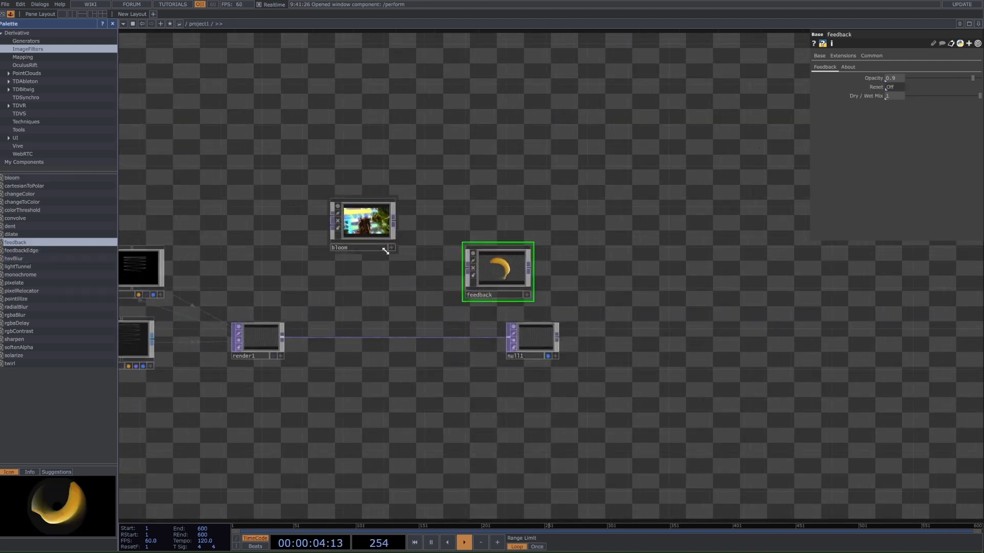
# - Move the bloom component beside feedback and set its pixel format to 11-bit float (RGB), Positive Values Only
pyautogui.moveTo(379, 236); pyautogui.dragTo(392, 272)
pyautogui.click(391, 272)
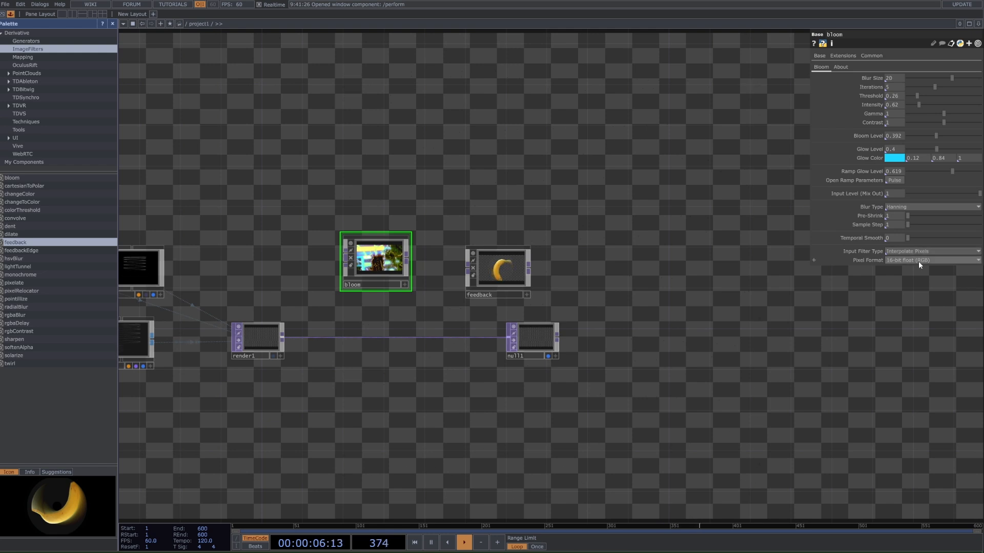
pyautogui.click(918, 261)
pyautogui.click(915, 278)
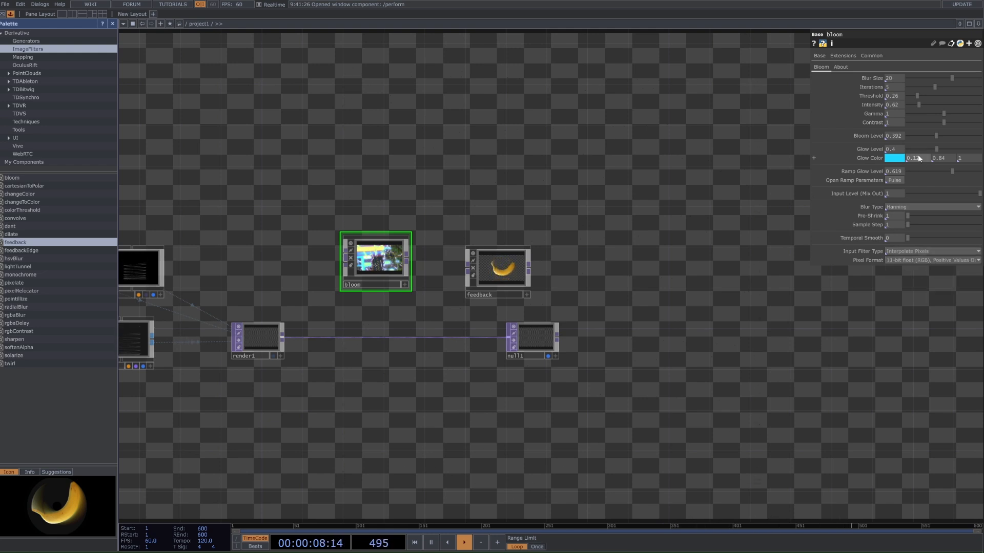
# - Create a Point Sprite MAT below geo1 and assign it as the geometry's material
pyautogui.moveTo(232, 390); pyautogui.dragTo(345, 362)
pyautogui.moveTo(258, 372); pyautogui.dragTo(391, 348)
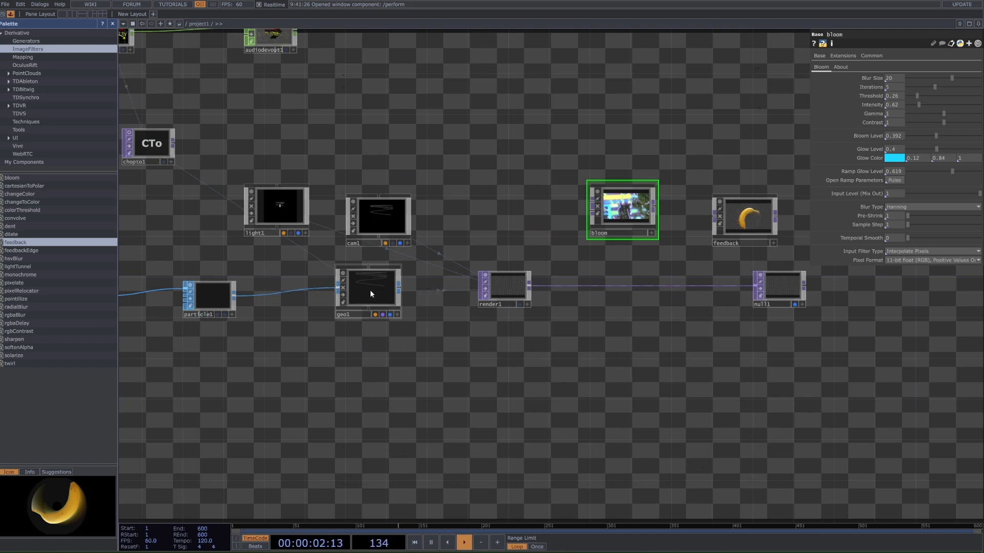
pyautogui.doubleClick(409, 282)
pyautogui.click(361, 179)
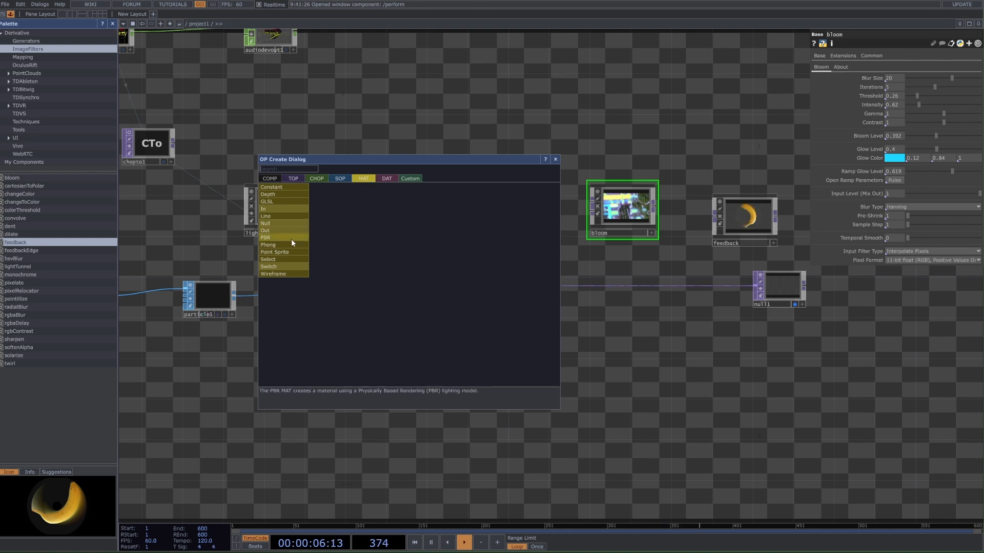
pyautogui.click(285, 257)
pyautogui.click(343, 388)
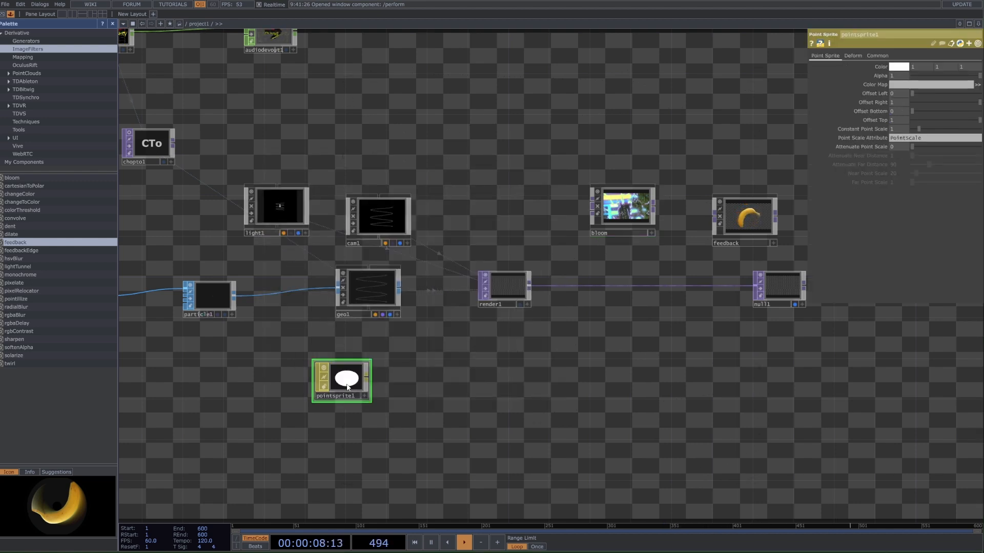
pyautogui.moveTo(347, 388); pyautogui.dragTo(374, 299)
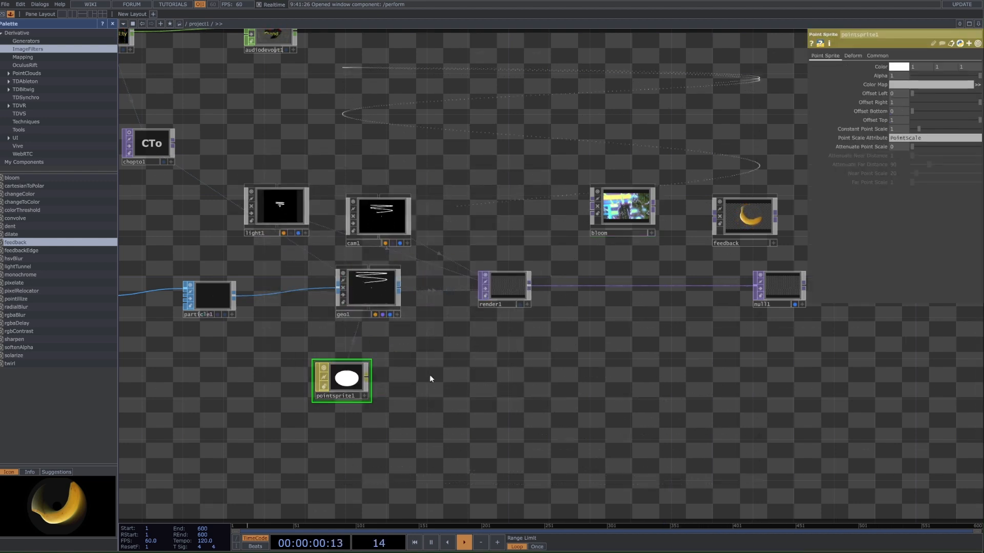
# - Hide the palette and set the point sprite material's color to green (0, 1, 0.17647)
pyautogui.scroll(3, 382, 394)
pyautogui.scroll(-3, 809, 351)
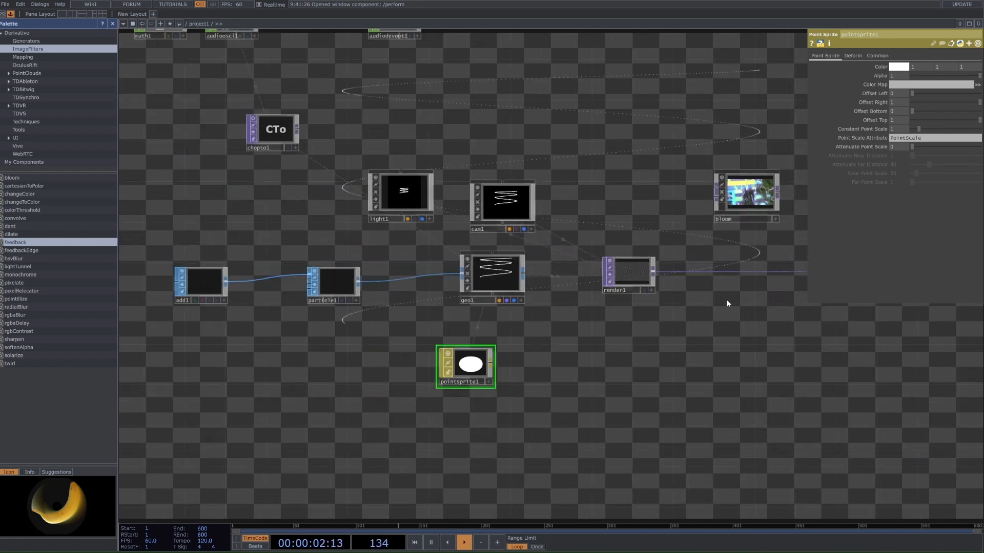
pyautogui.moveTo(617, 338); pyautogui.dragTo(561, 339)
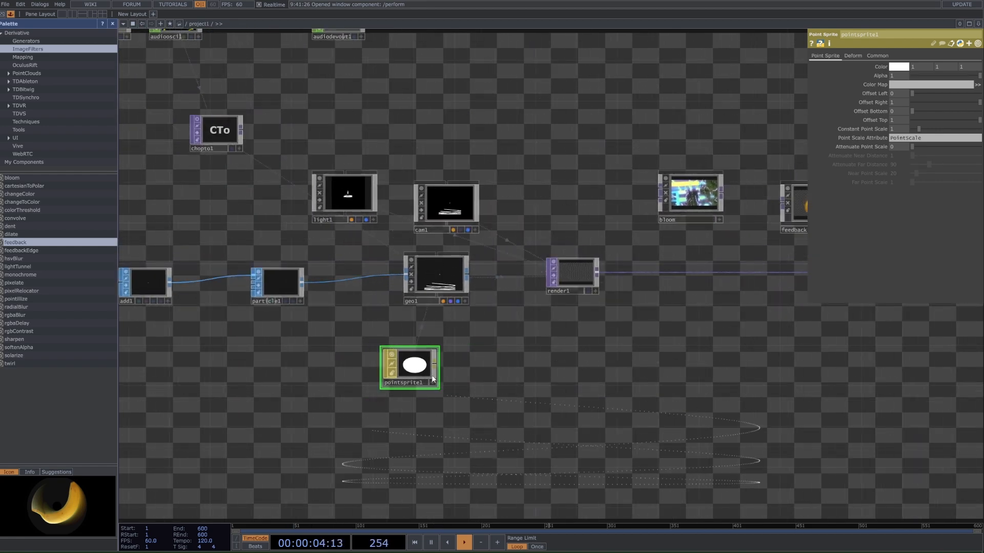
pyautogui.click(10, 14)
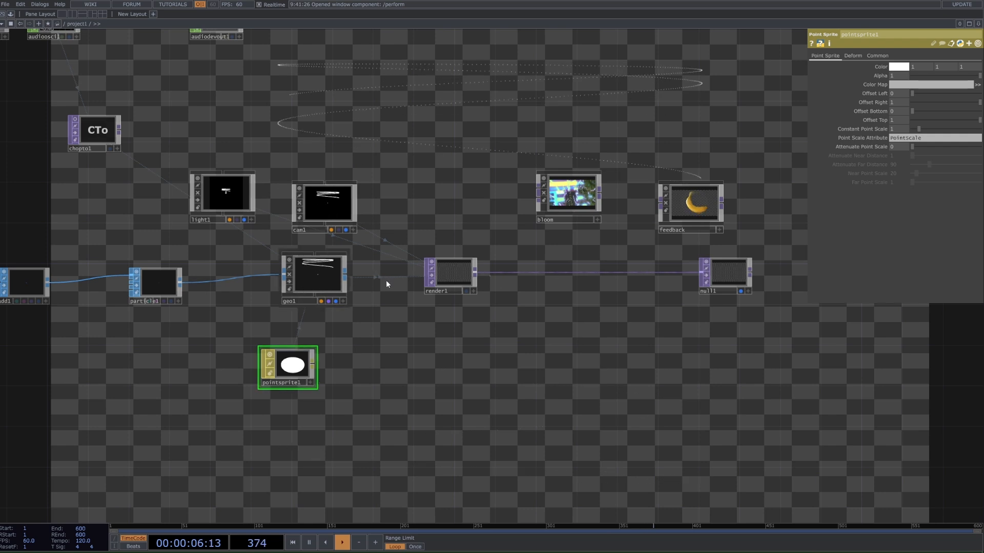
pyautogui.click(902, 66)
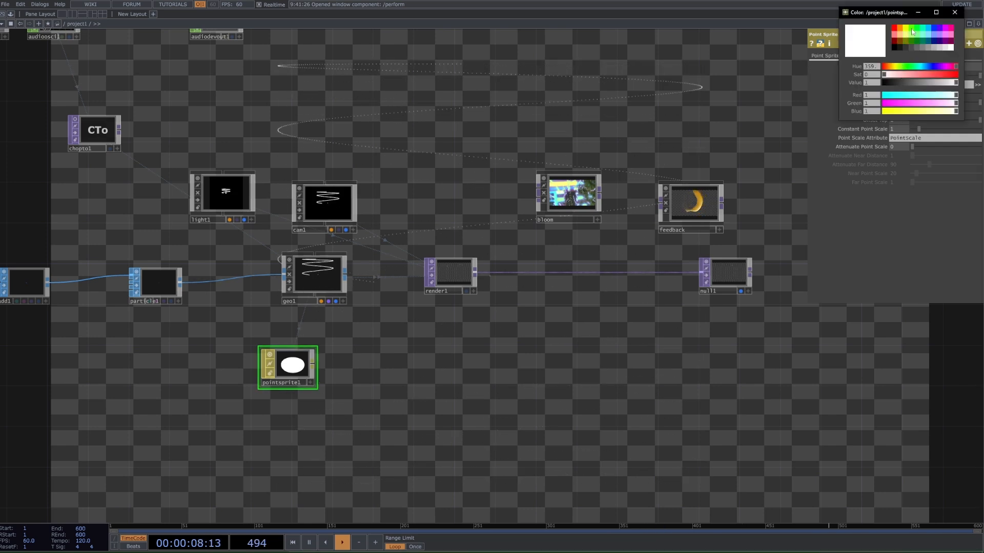
pyautogui.click(919, 32)
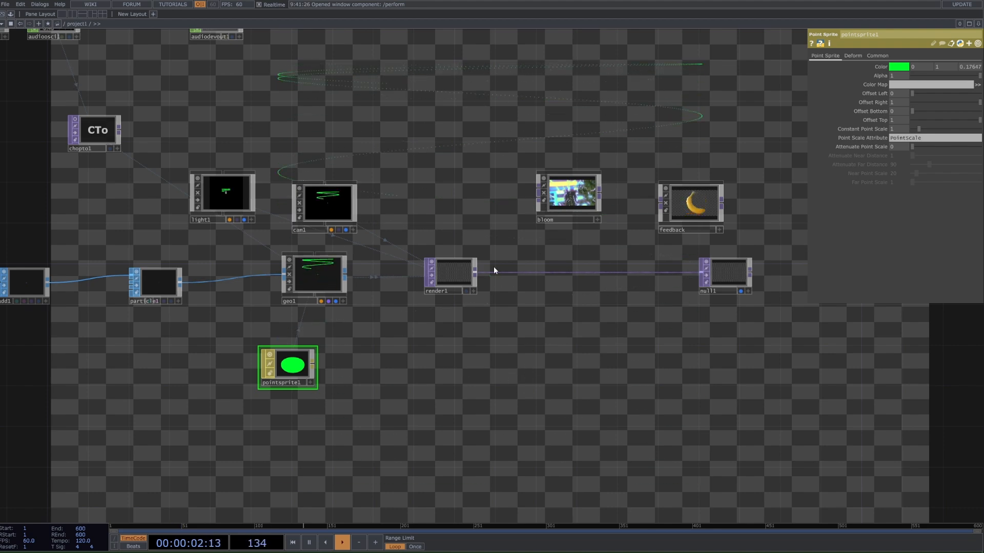
# - Move the bloom component between render1 and null1 and show its parameters
pyautogui.moveTo(569, 207); pyautogui.dragTo(544, 262)
pyautogui.scroll(3, 543, 277)
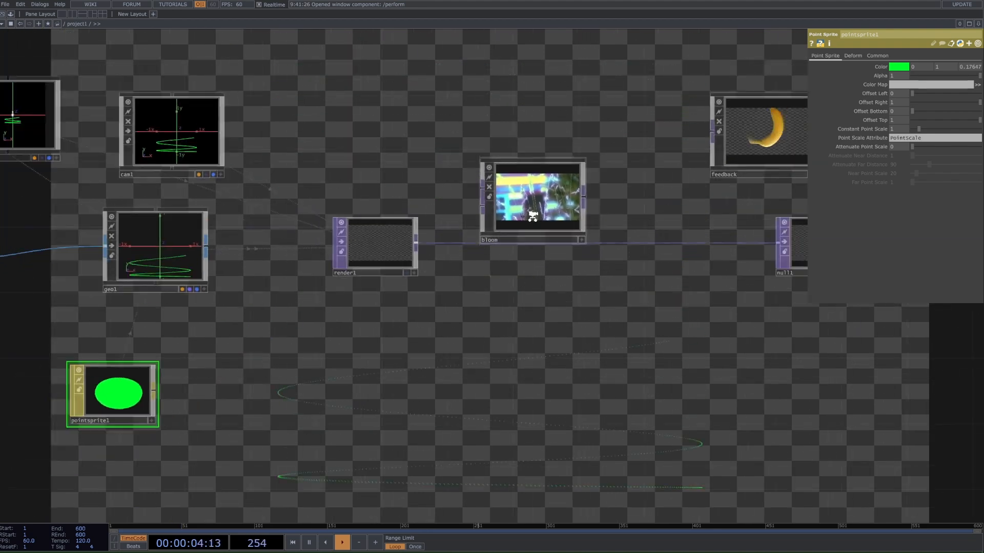
pyautogui.click(533, 216)
pyautogui.scroll(-2, 534, 196)
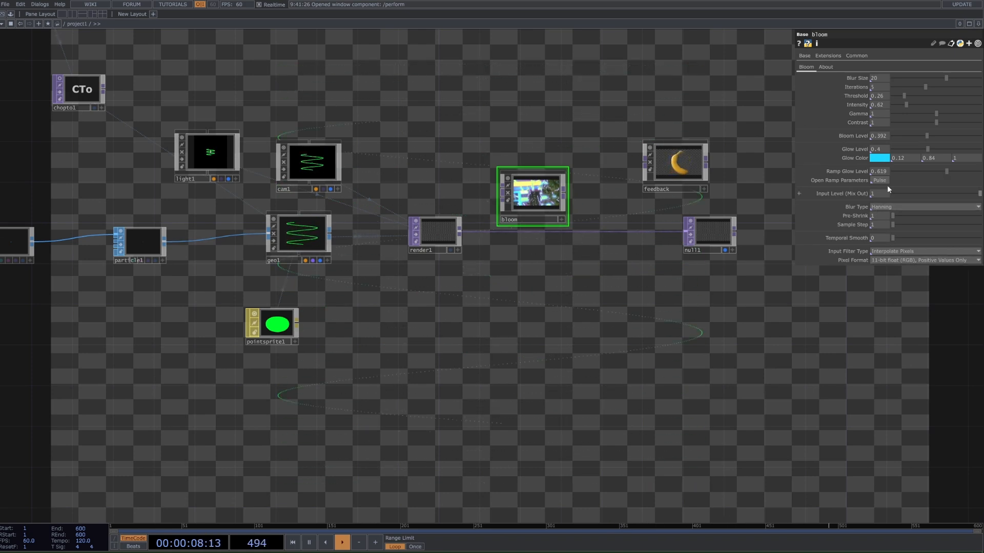
# - Set the bloom's glow color to white, threshold to 0, intensity to 2.48 and blur size to 1
pyautogui.click(879, 158)
pyautogui.click(953, 47)
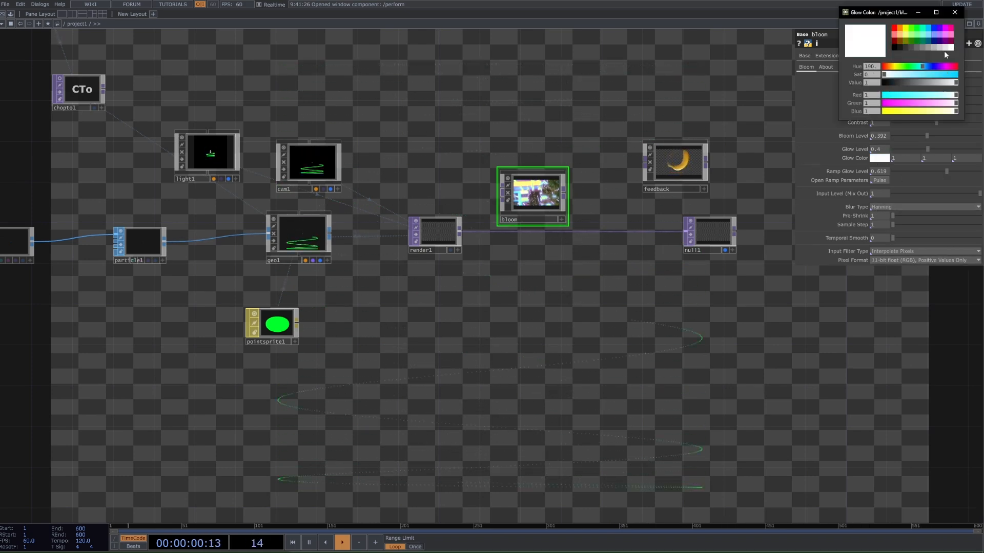
pyautogui.click(955, 13)
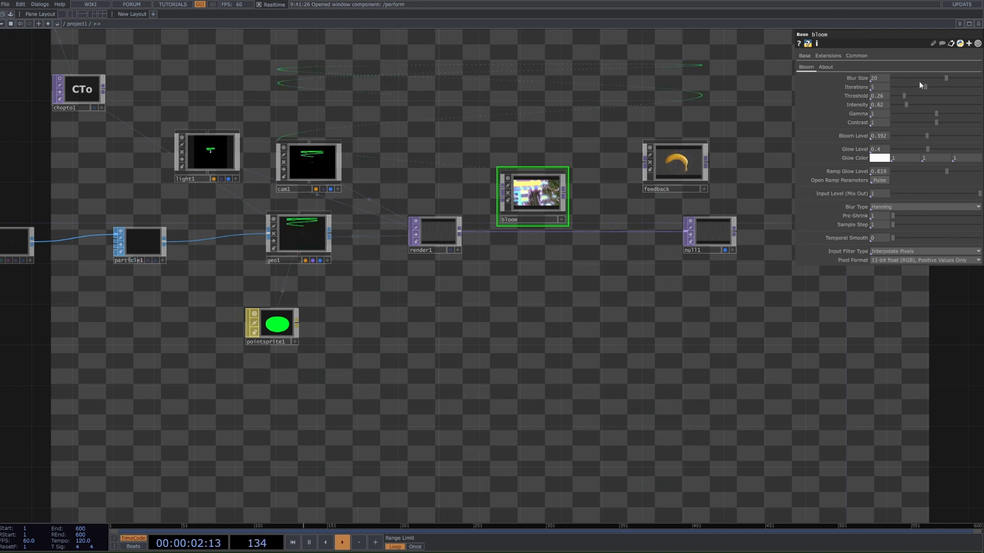
pyautogui.moveTo(907, 98); pyautogui.dragTo(757, 97)
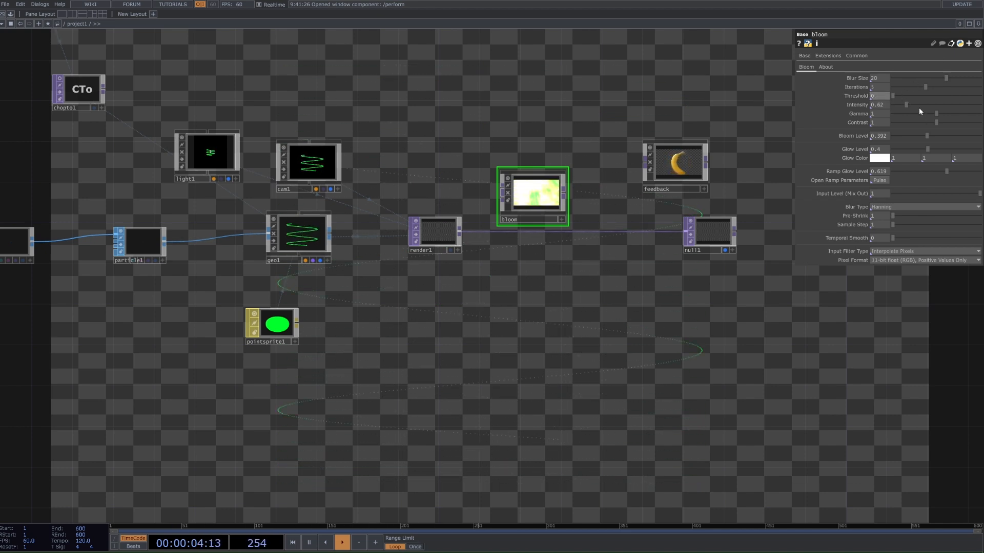
pyautogui.moveTo(908, 105); pyautogui.dragTo(947, 104)
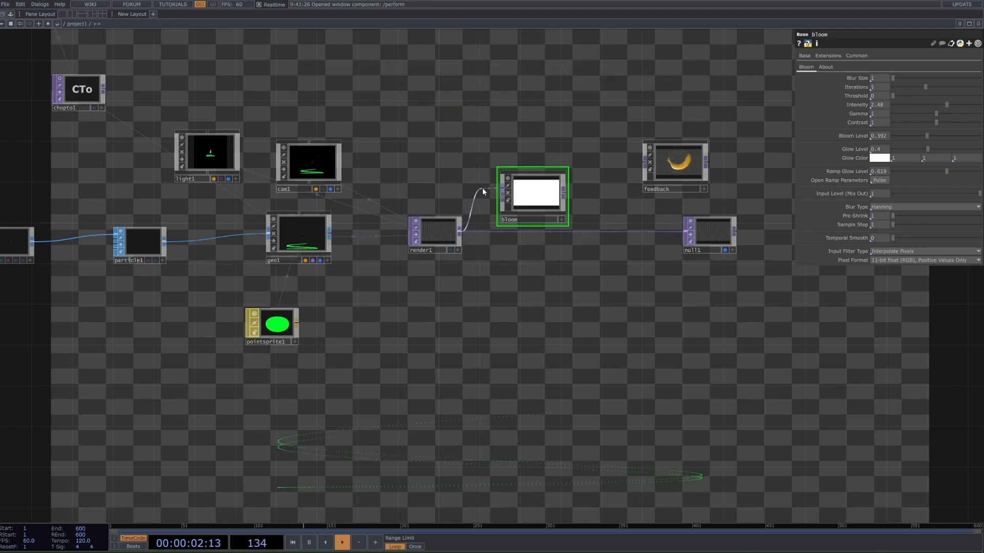
# - Route render1's output through the bloom component into null1
pyautogui.moveTo(483, 191); pyautogui.dragTo(517, 193)
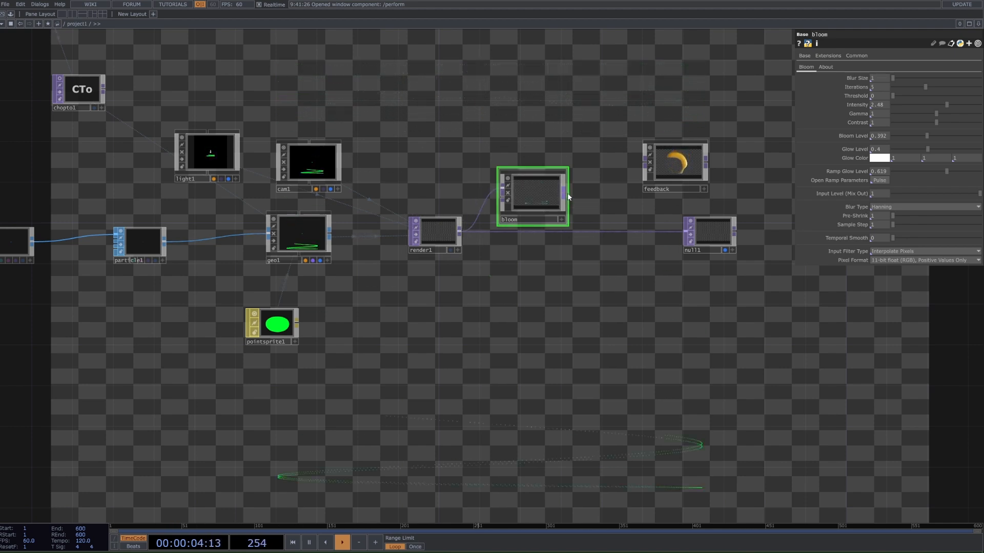
pyautogui.moveTo(579, 225); pyautogui.dragTo(686, 233)
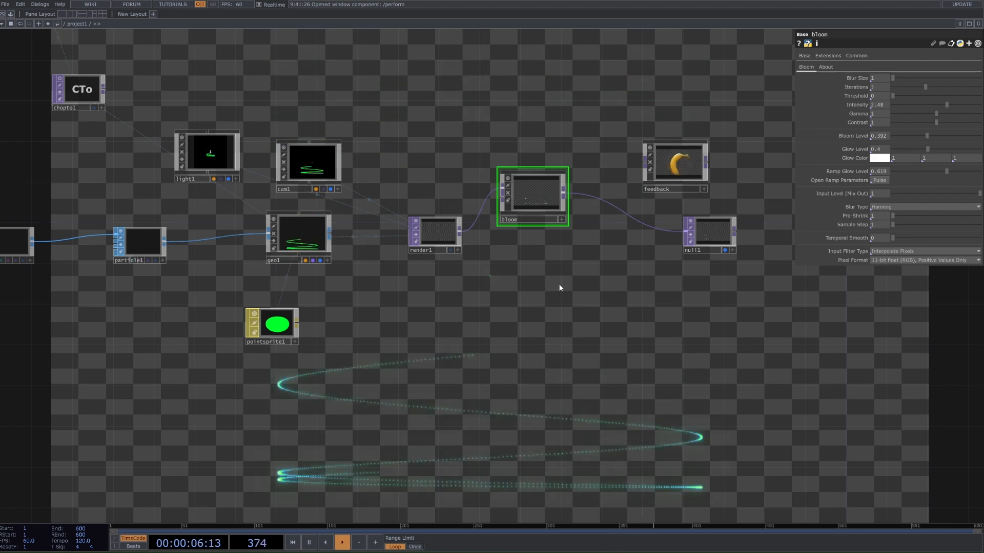
# - Insert the feedback component between bloom and null1 and line the connected nodes up in a row
pyautogui.moveTo(676, 165); pyautogui.dragTo(646, 175)
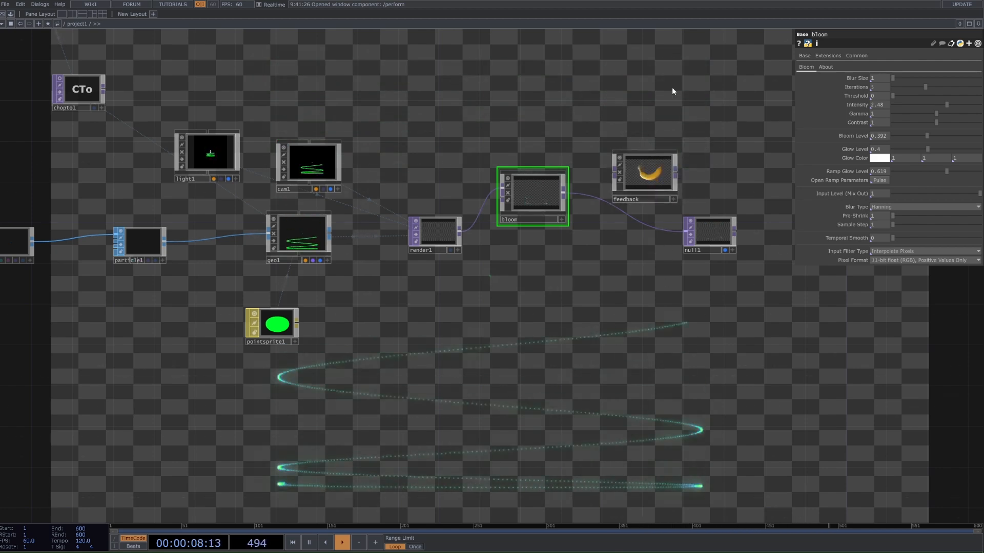
pyautogui.scroll(4, 715, 143)
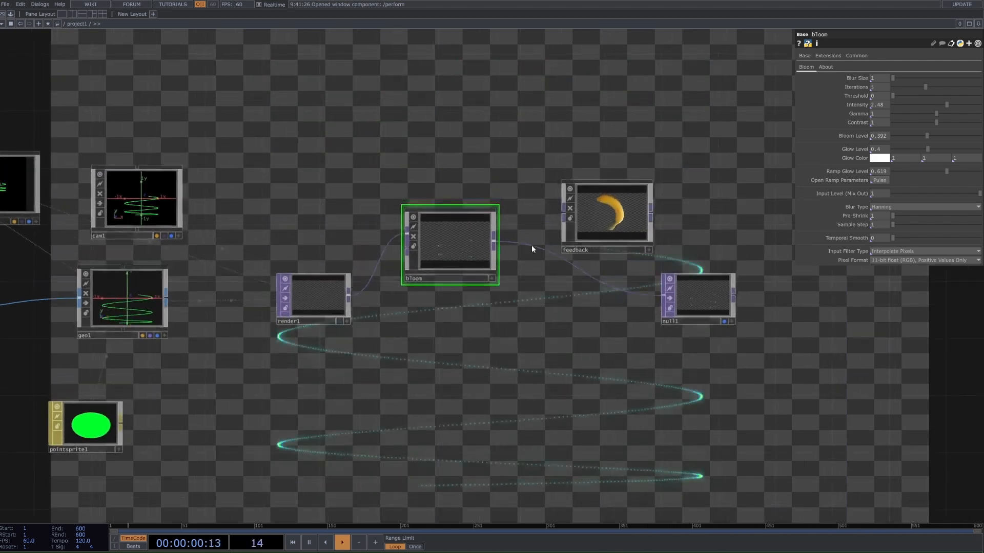
pyautogui.moveTo(496, 241); pyautogui.dragTo(563, 211)
pyautogui.moveTo(651, 213); pyautogui.dragTo(662, 295)
pyautogui.moveTo(616, 210); pyautogui.dragTo(588, 295)
pyautogui.moveTo(735, 317); pyautogui.dragTo(792, 291)
pyautogui.moveTo(456, 215); pyautogui.dragTo(456, 257)
pyautogui.click(579, 297)
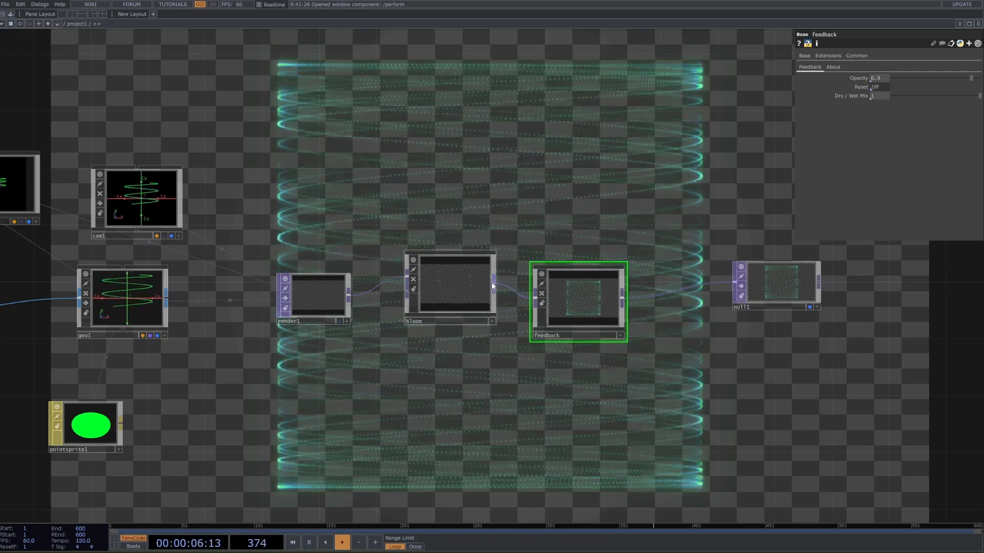
# - Set the bloom's glow level and ramp glow level to 0 and its bloom level to 1
pyautogui.click(456, 258)
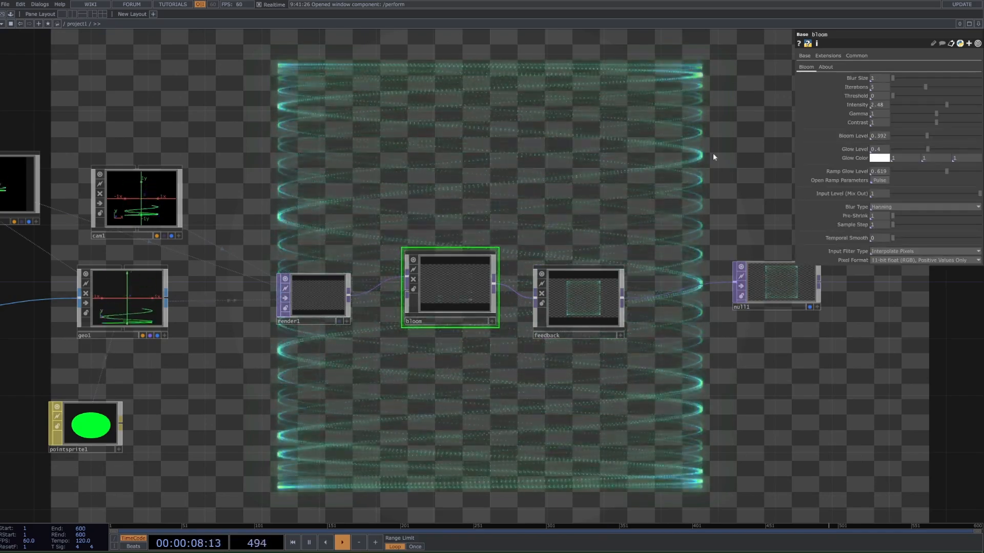
pyautogui.moveTo(920, 149); pyautogui.dragTo(872, 149)
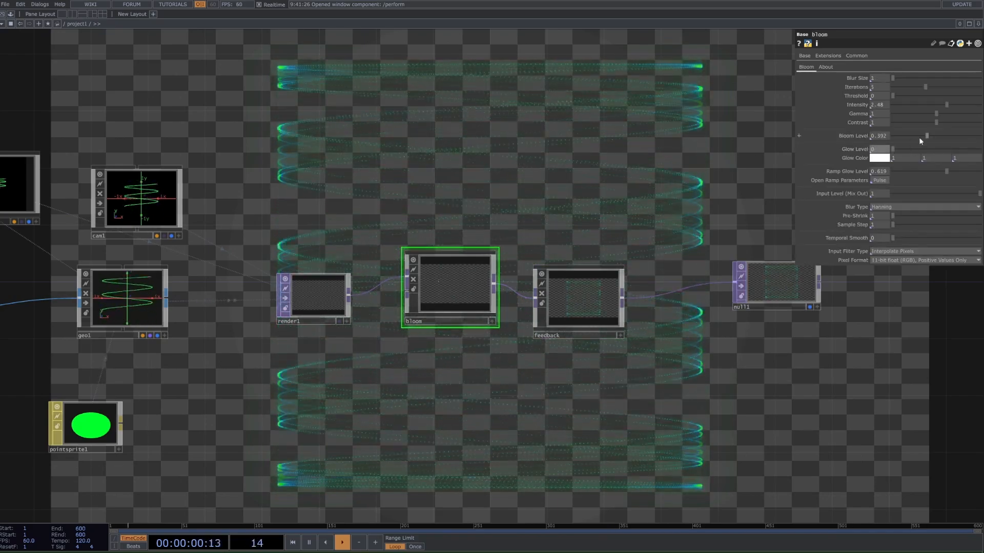
pyautogui.moveTo(930, 172); pyautogui.dragTo(871, 171)
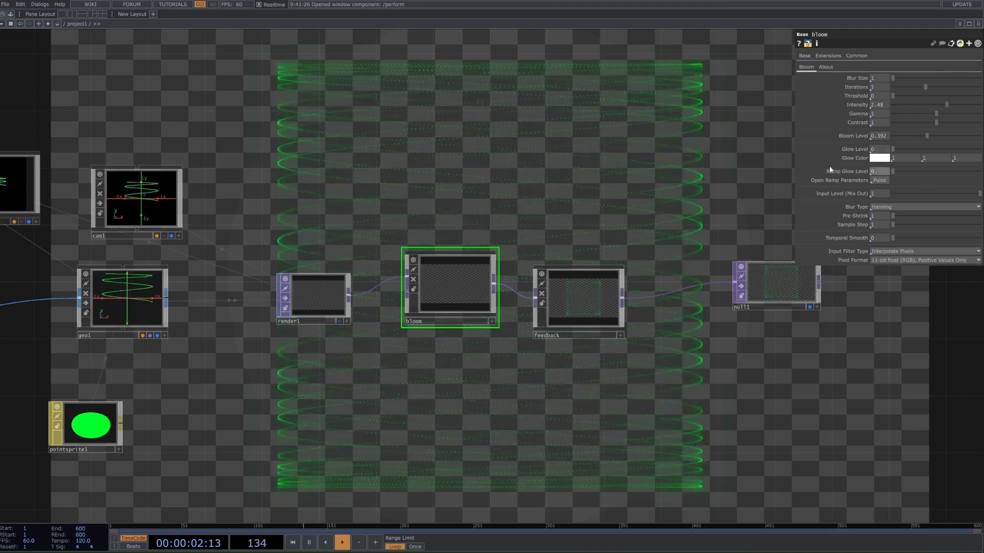
pyautogui.moveTo(930, 135); pyautogui.dragTo(980, 136)
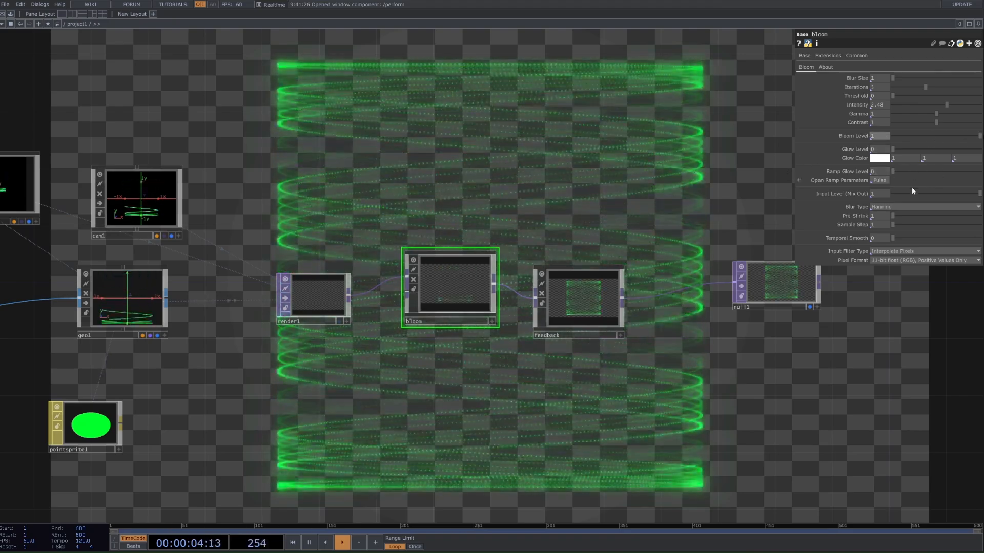
pyautogui.scroll(-10, 705, 232)
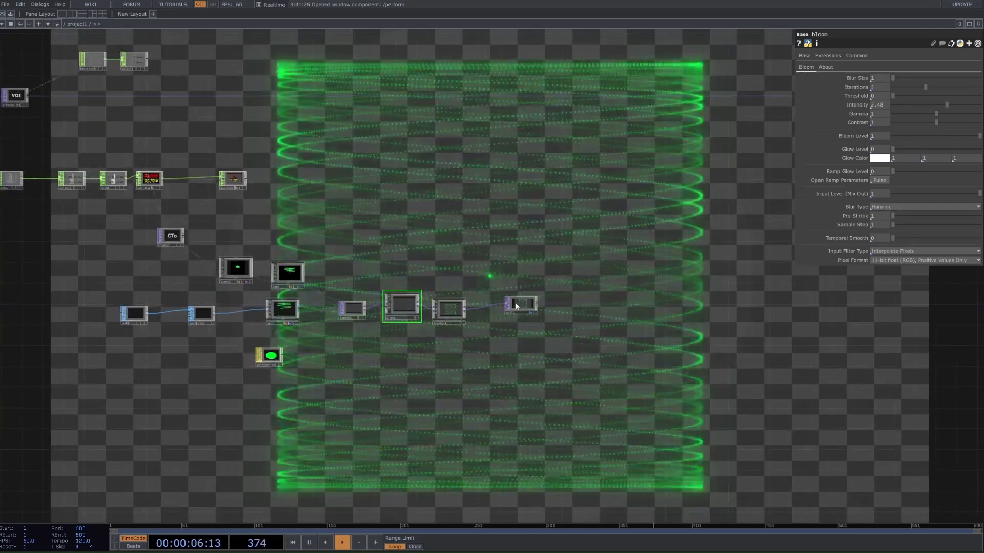
# - Insert an RGB Key TOP into the connection between feedback and null1
pyautogui.scroll(3, 494, 290)
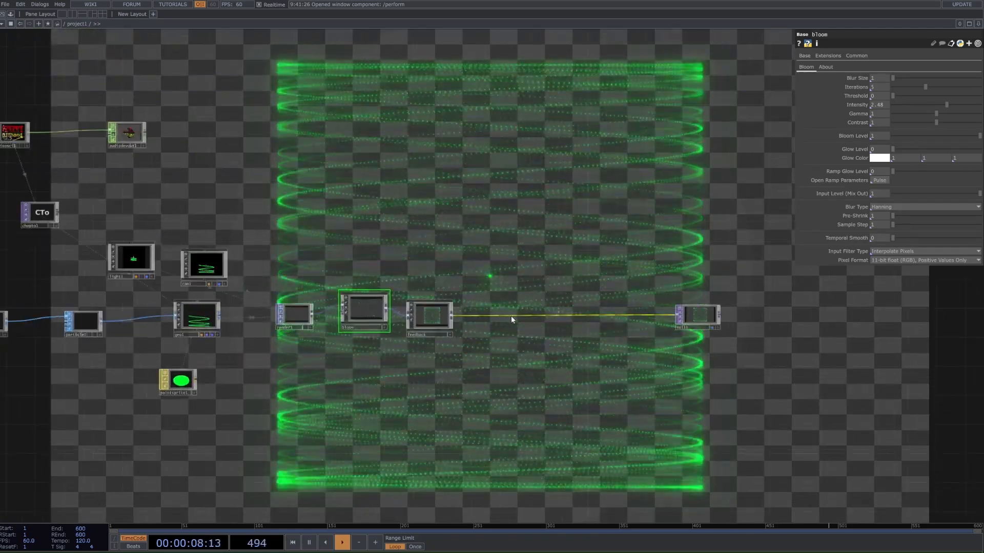
pyautogui.rightClick(543, 317)
pyautogui.click(561, 309)
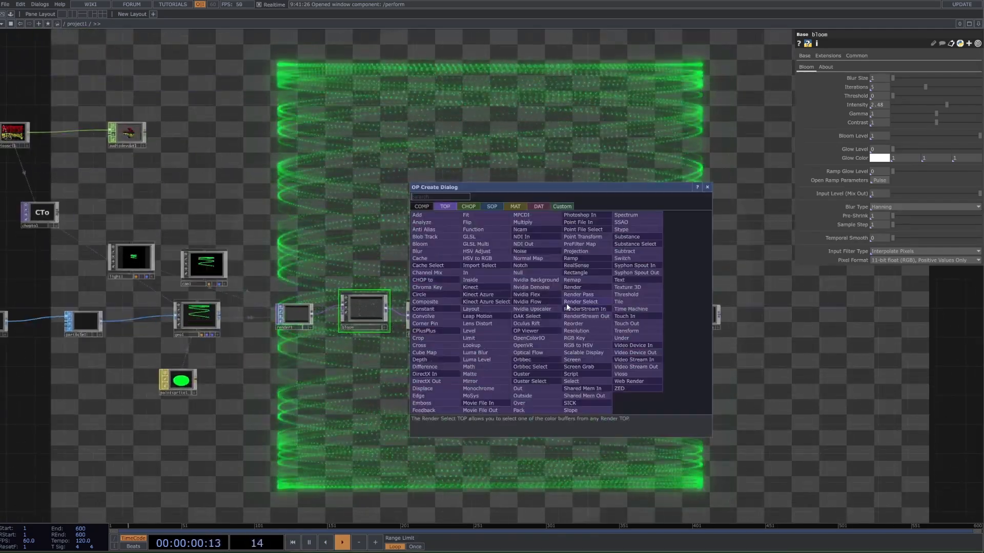
pyautogui.click(573, 338)
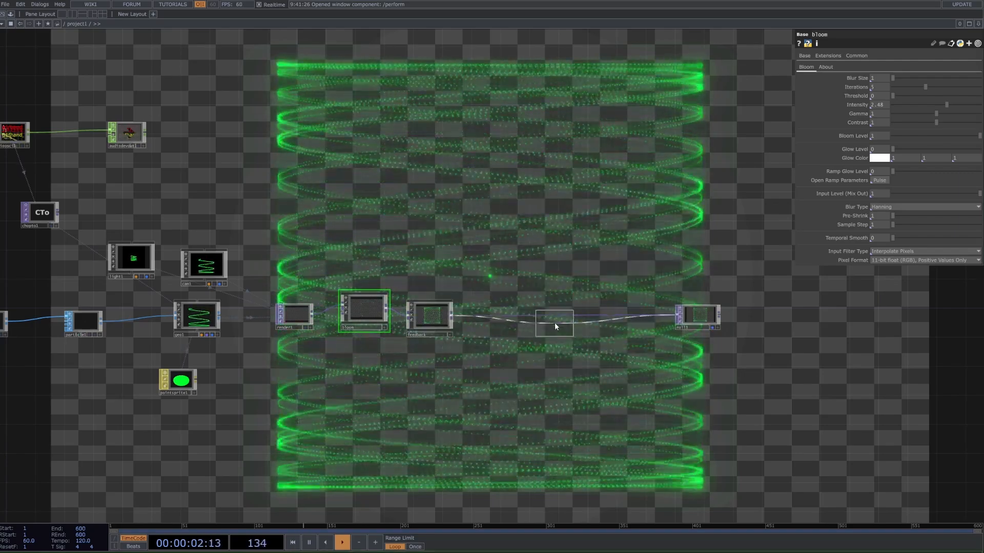
pyautogui.click(558, 326)
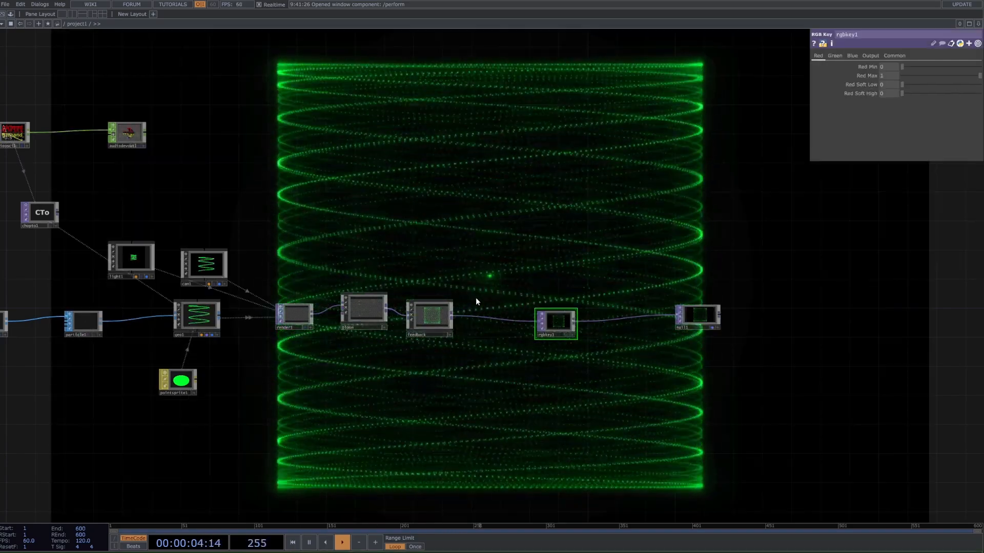
pyautogui.moveTo(590, 261); pyautogui.dragTo(505, 341)
pyautogui.scroll(-3, 505, 338)
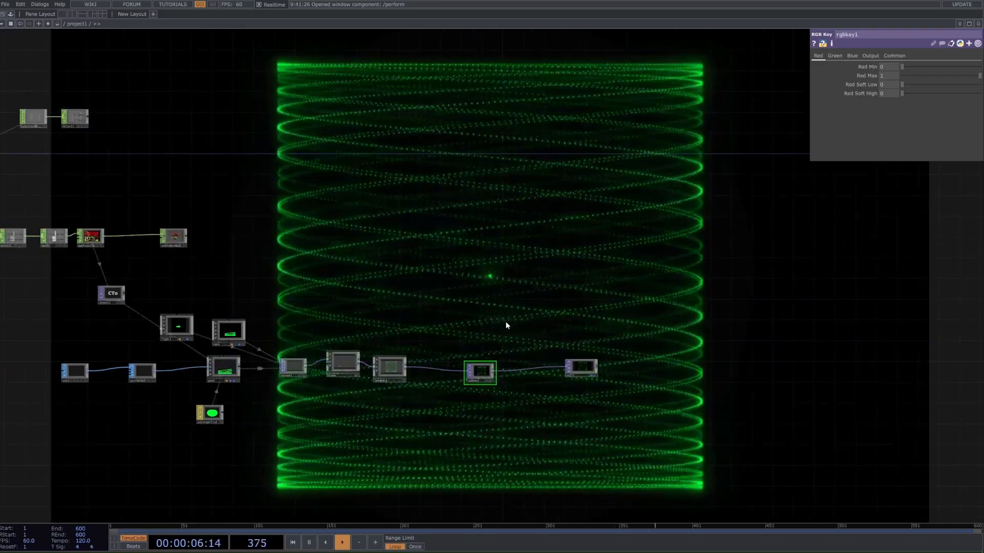
# - Move rgbkey1 and null1 farther from feedback and add a Composite TOP above the gap
pyautogui.moveTo(496, 376); pyautogui.dragTo(589, 371)
pyautogui.press('Tab')
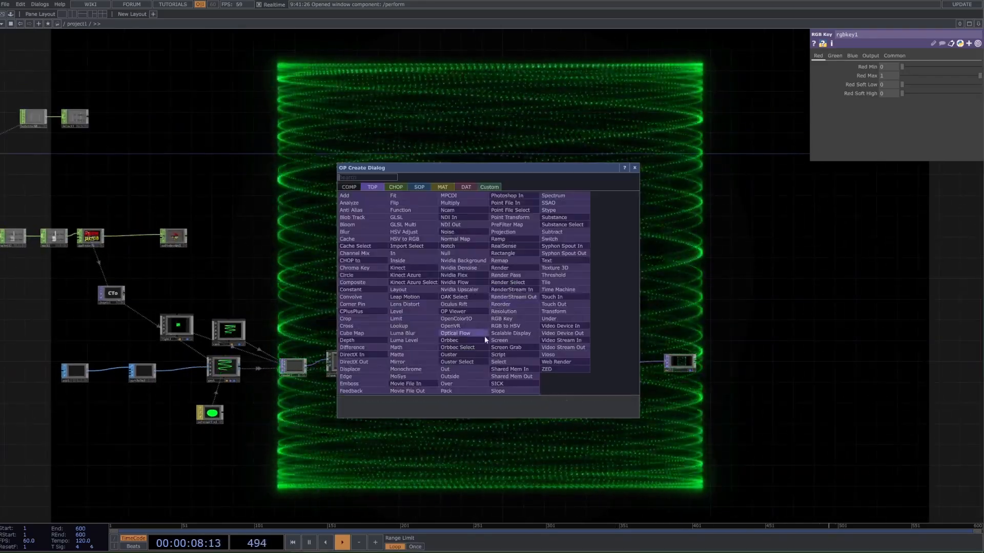
pyautogui.write('com')
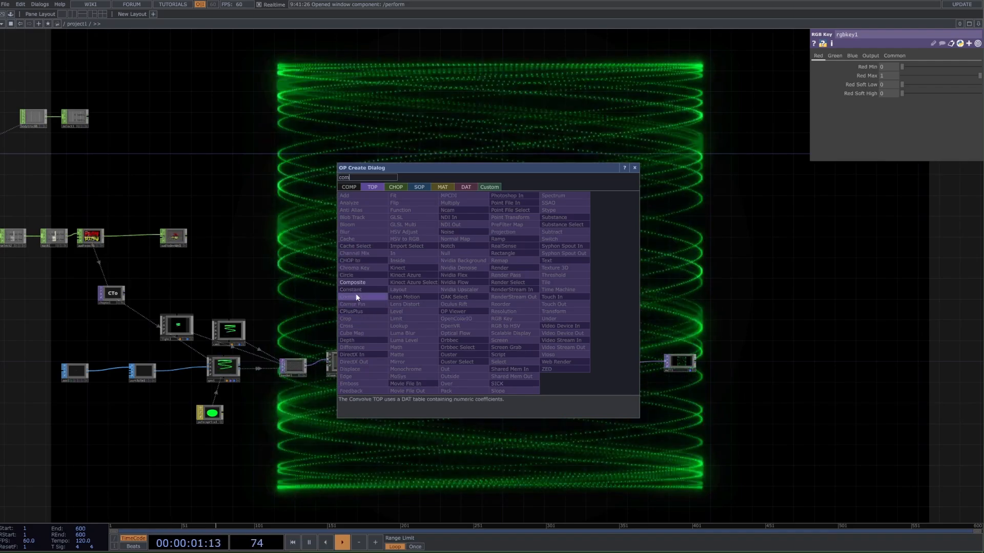
pyautogui.click(353, 283)
pyautogui.click(492, 349)
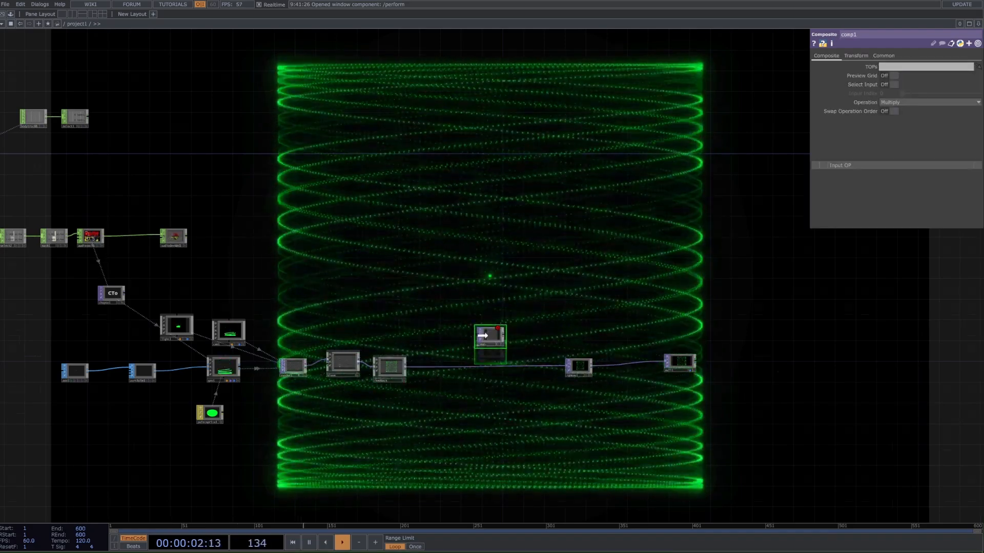
# - Connect feedback's output as comp1's first input and the video device input node as its second
pyautogui.scroll(5, 389, 368)
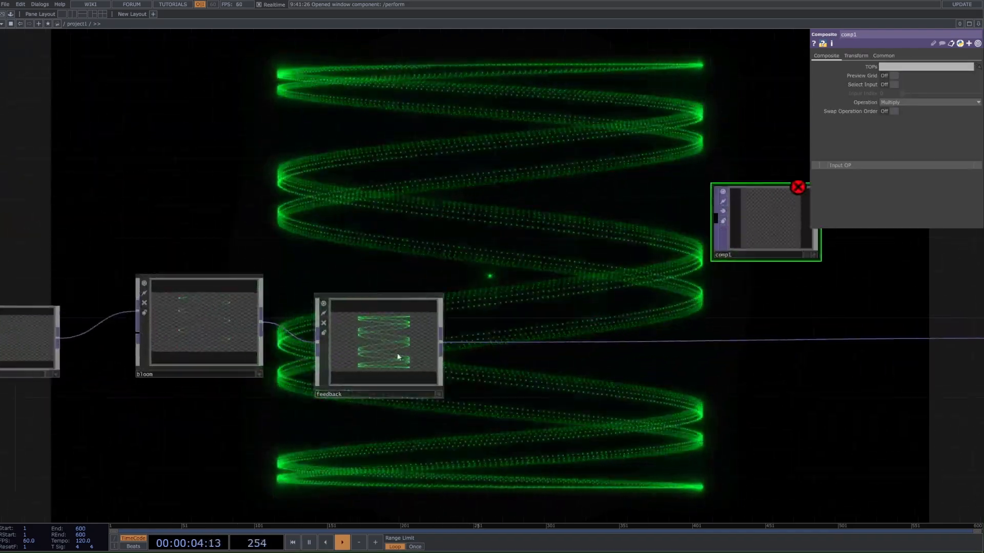
pyautogui.scroll(-1, 457, 350)
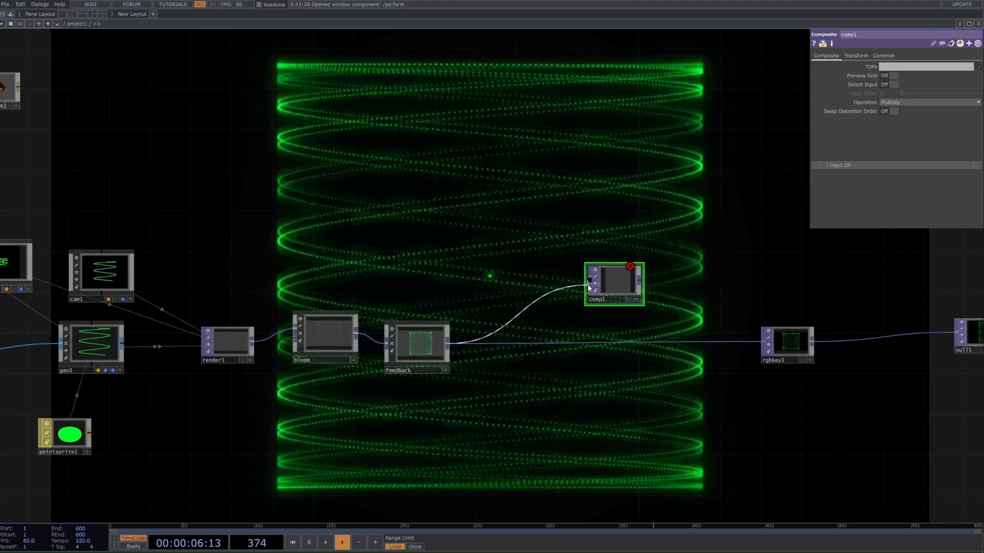
pyautogui.click(588, 288)
pyautogui.scroll(-5, 569, 285)
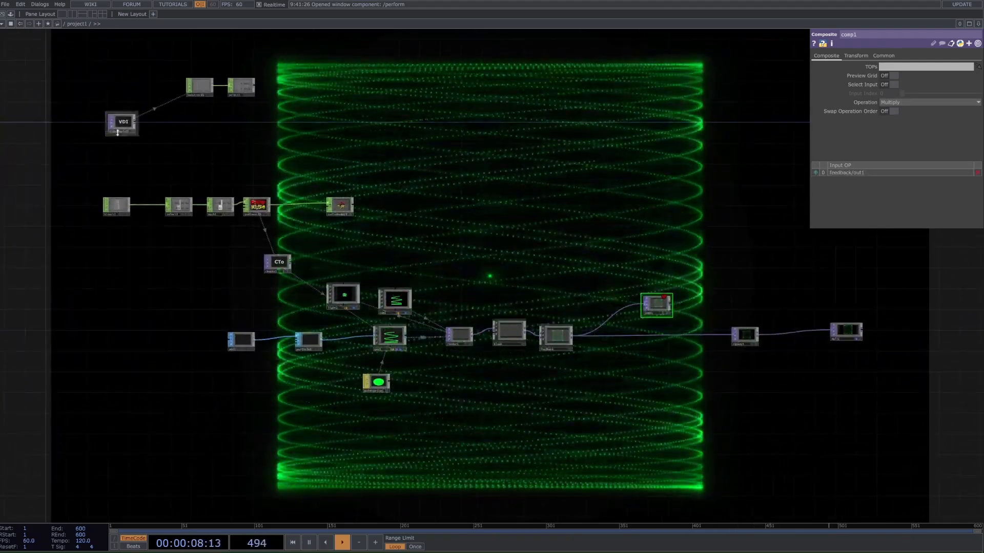
pyautogui.moveTo(136, 123); pyautogui.dragTo(654, 307)
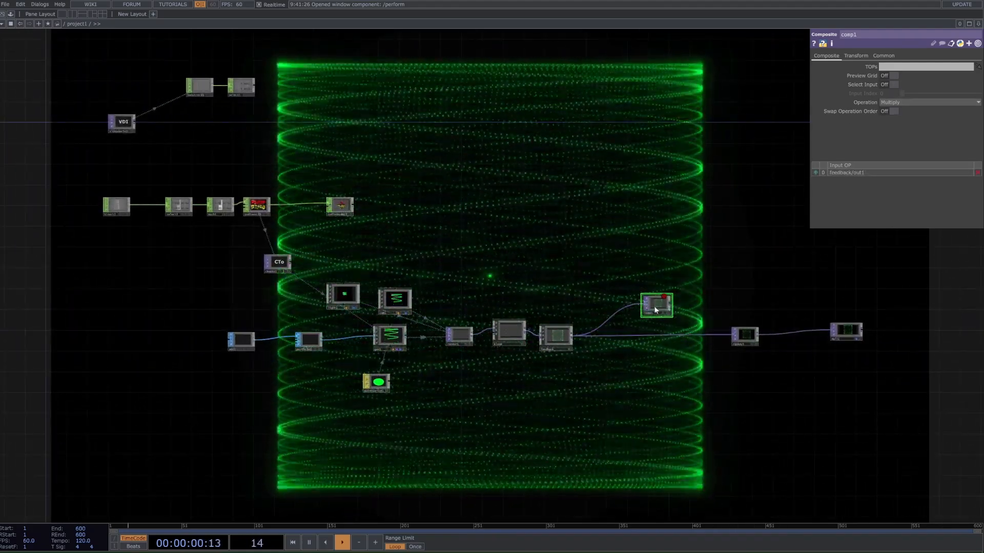
pyautogui.moveTo(134, 122); pyautogui.dragTo(655, 307)
# - Set comp1's operation to Over and inspect the visuals composited on the camera image
pyautogui.scroll(5, 660, 305)
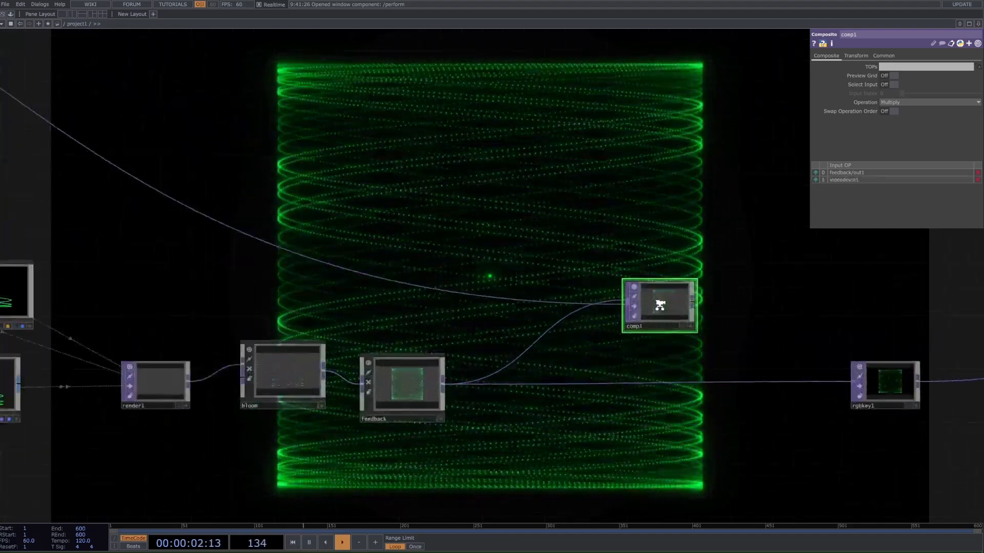
pyautogui.scroll(2, 660, 306)
pyautogui.click(926, 103)
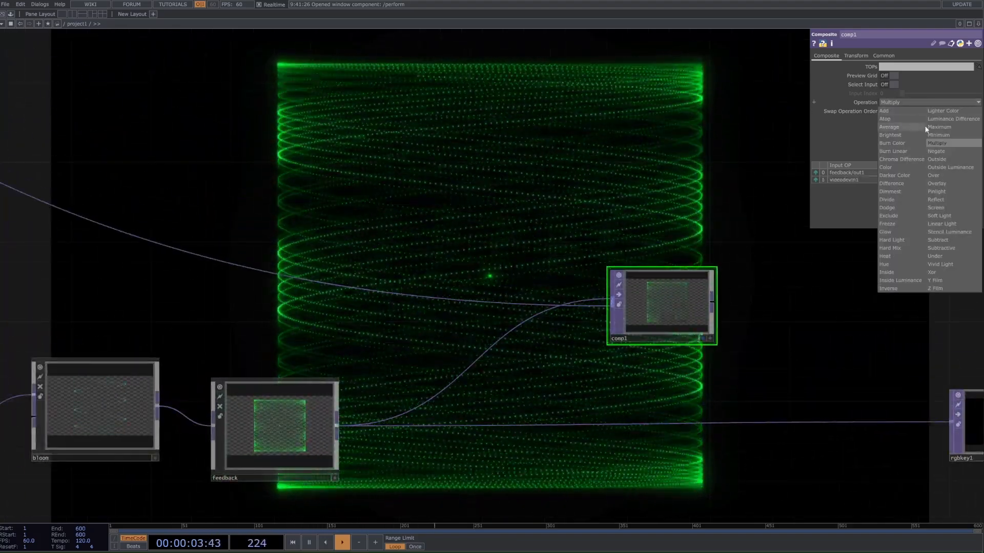
pyautogui.click(933, 176)
pyautogui.scroll(6, 638, 300)
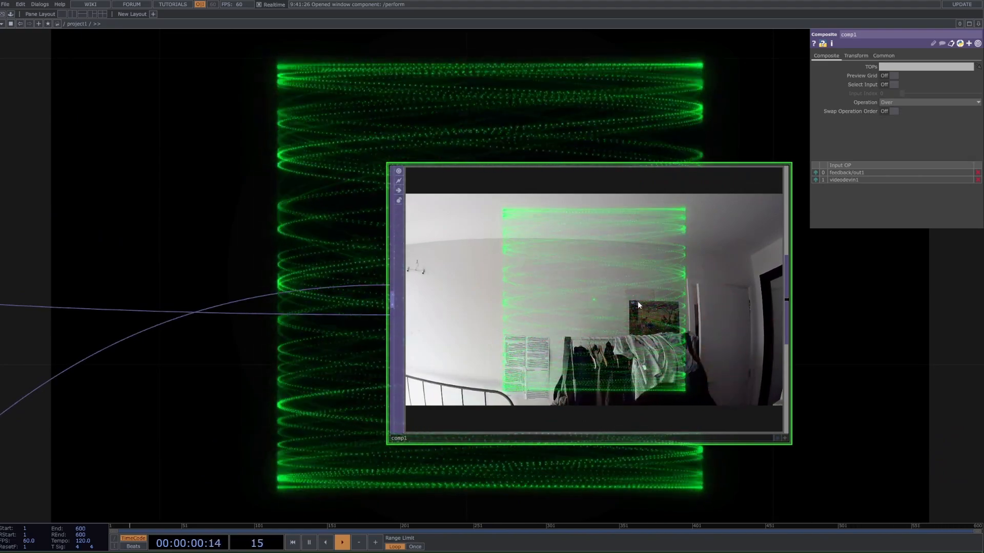
pyautogui.scroll(-6, 637, 301)
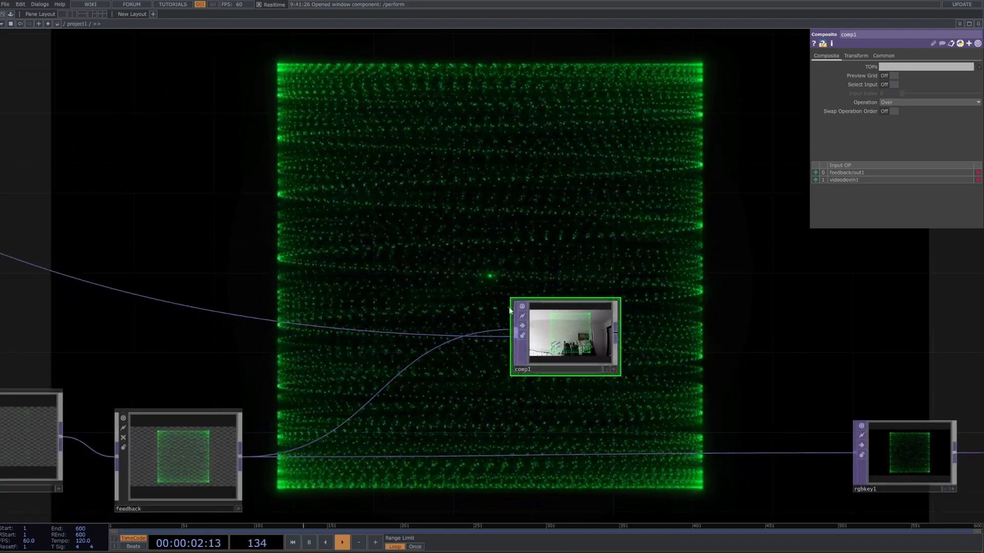
# - Turn off comp1's viewer and move the audio device output node closer to the audio oscillator
pyautogui.scroll(-5, 513, 311)
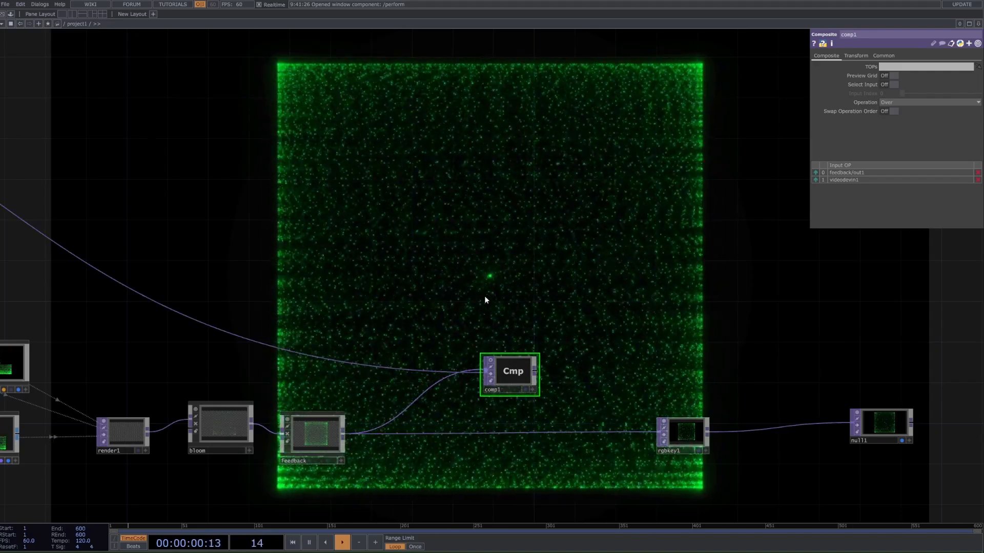
pyautogui.scroll(-5, 441, 451)
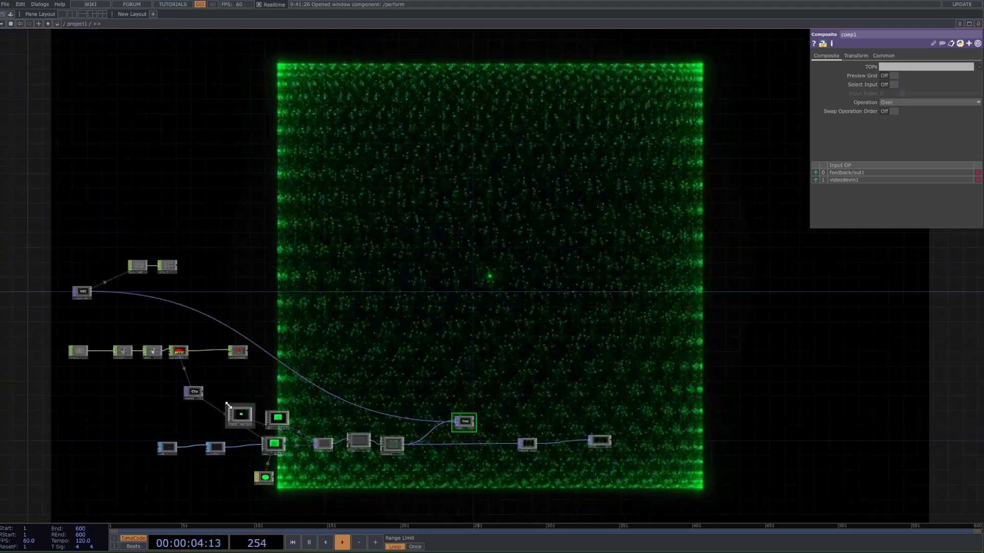
pyautogui.scroll(2, 228, 405)
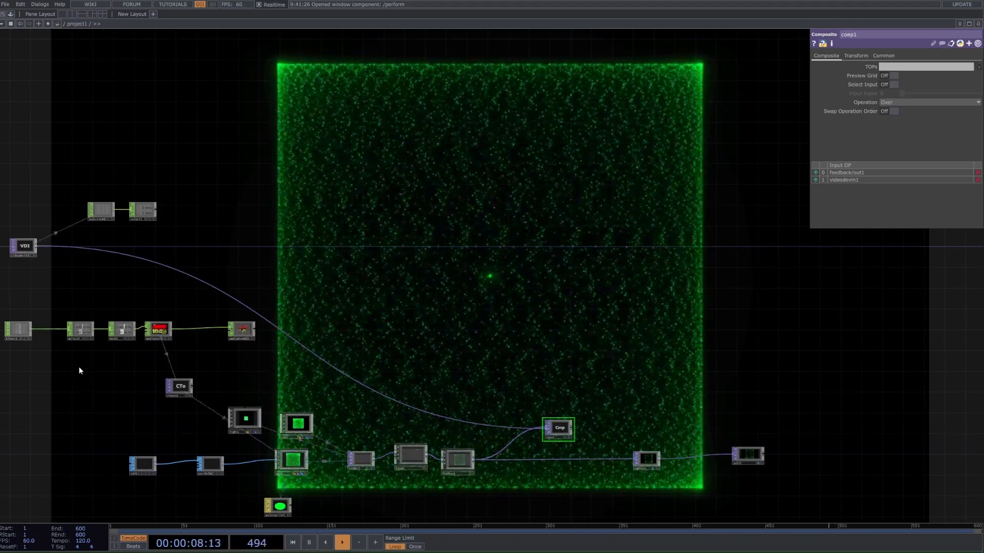
pyautogui.moveTo(44, 362); pyautogui.dragTo(119, 360)
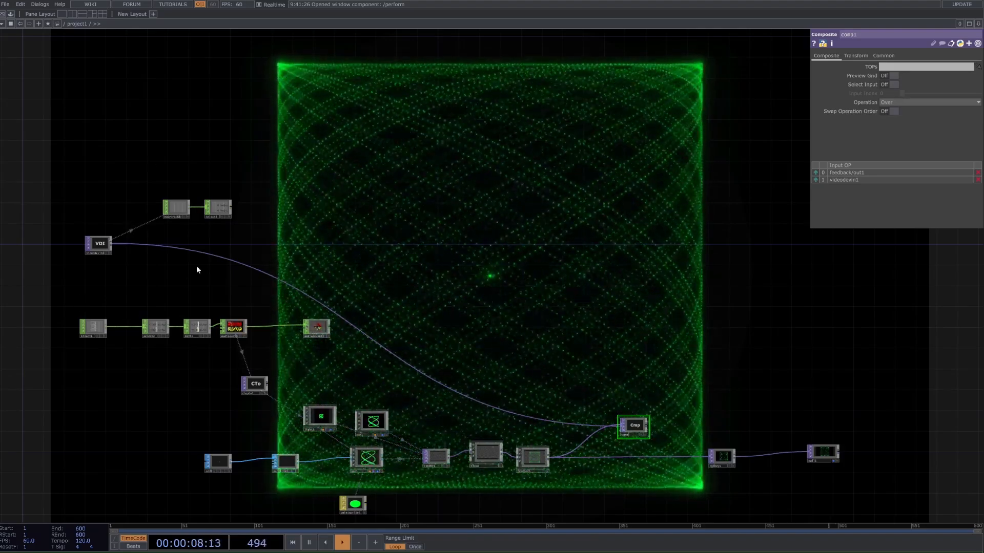
pyautogui.moveTo(322, 328); pyautogui.dragTo(288, 338)
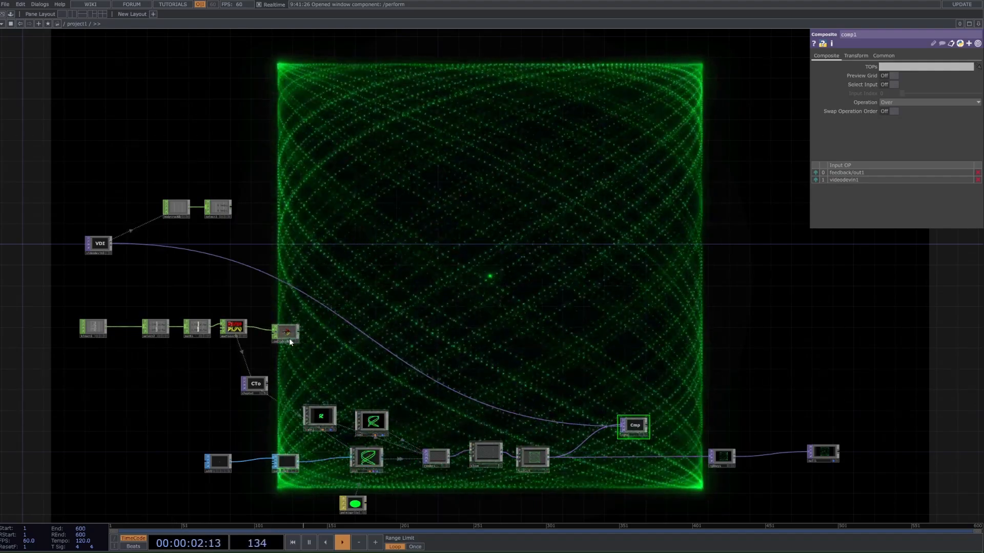